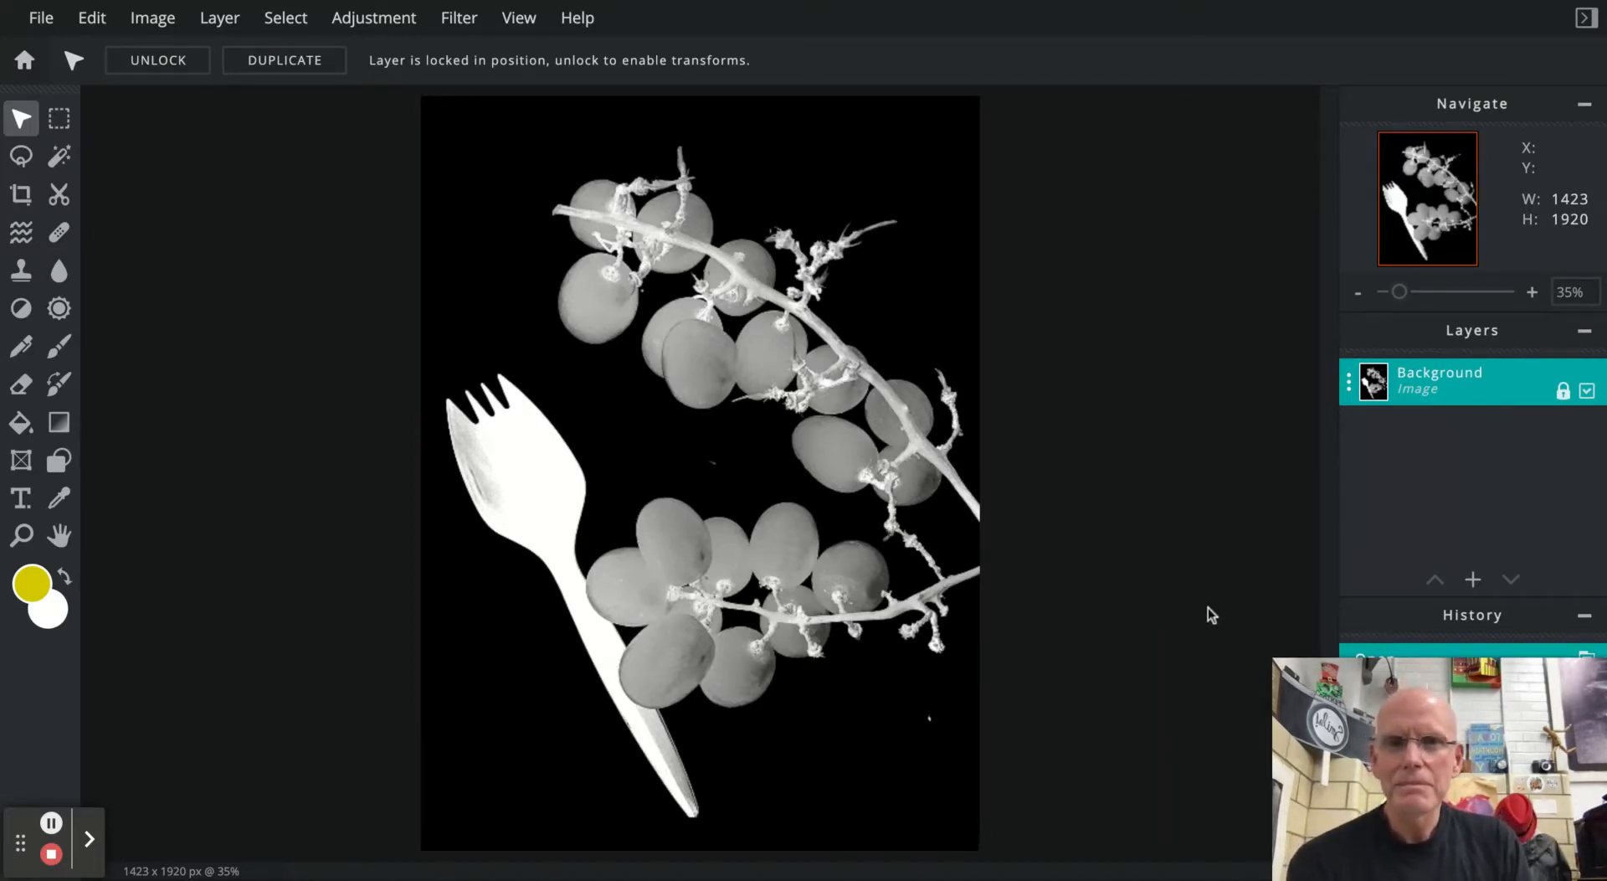
left_click(34, 33)
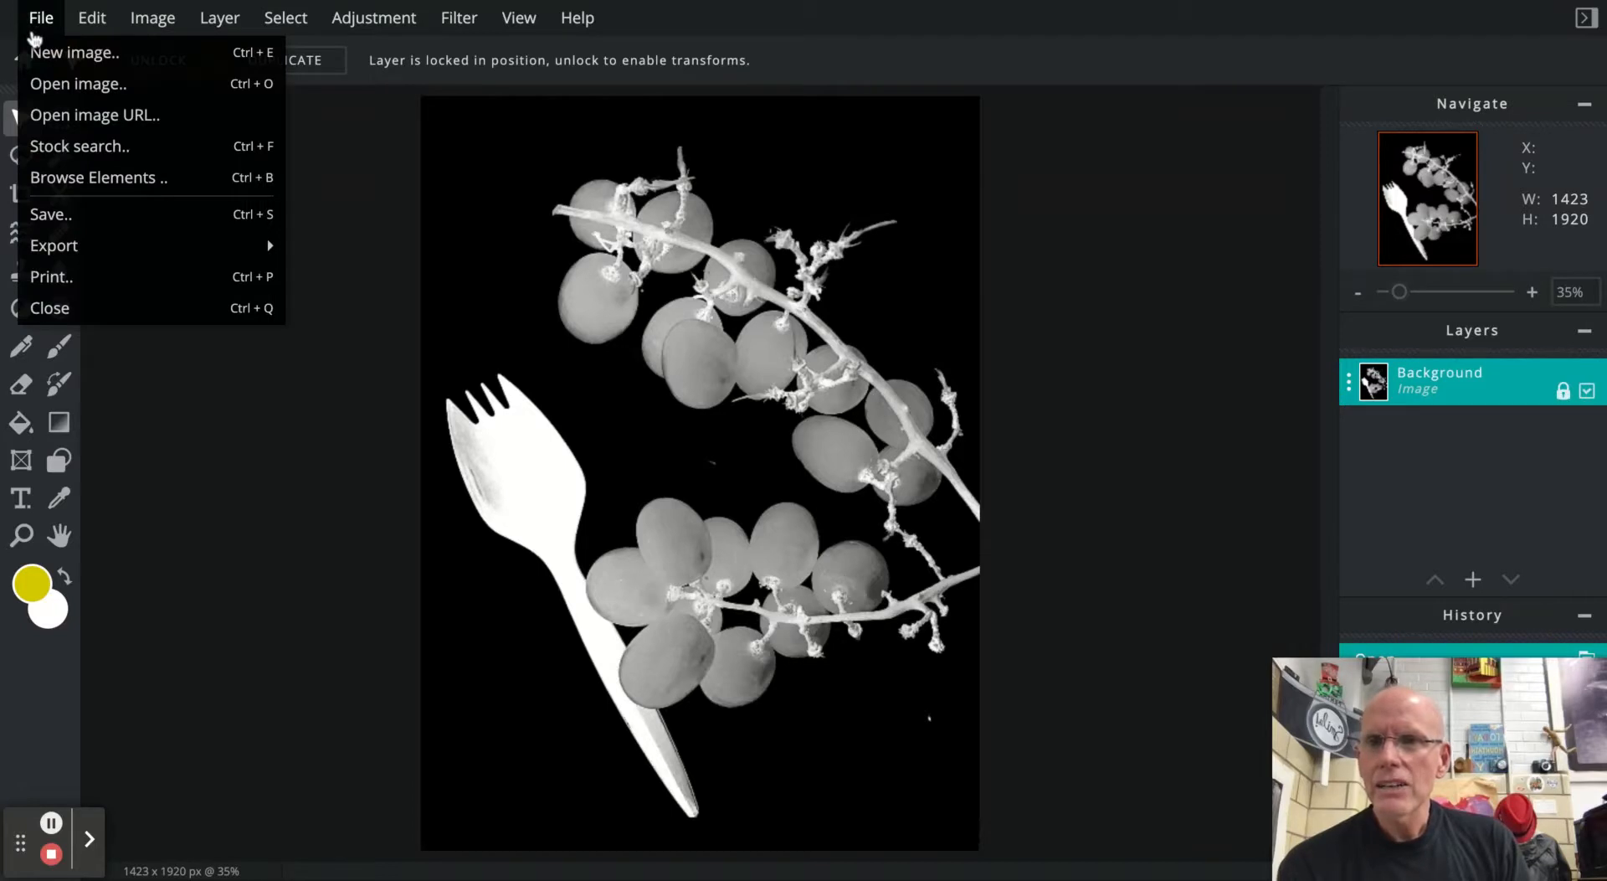
left_click(71, 89)
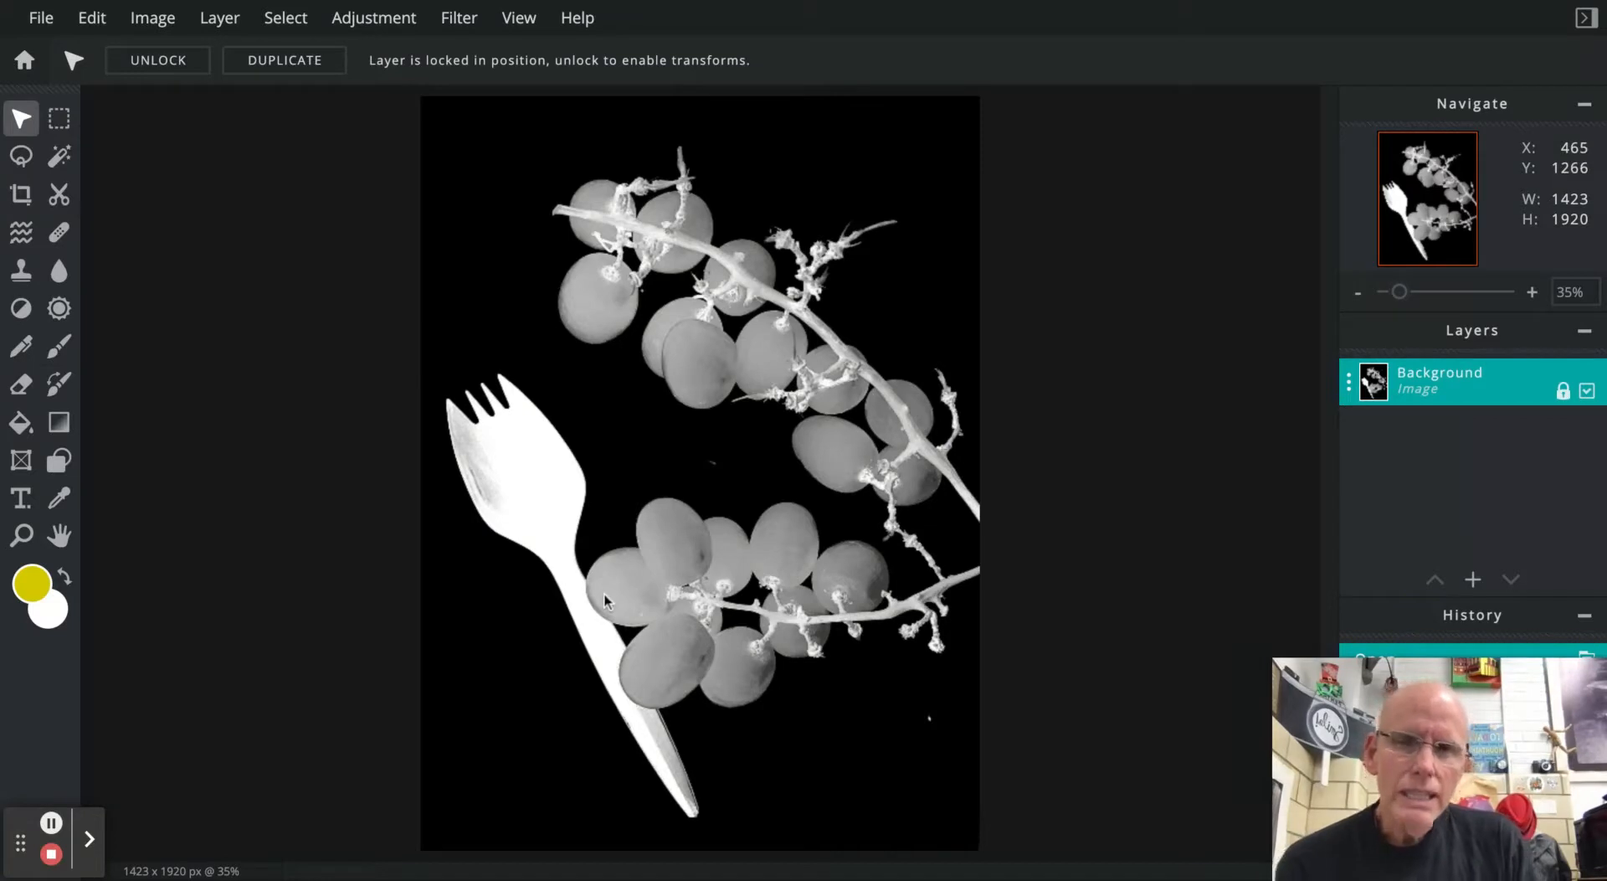
- Search the stock image library for "fruit"
left_click(41, 23)
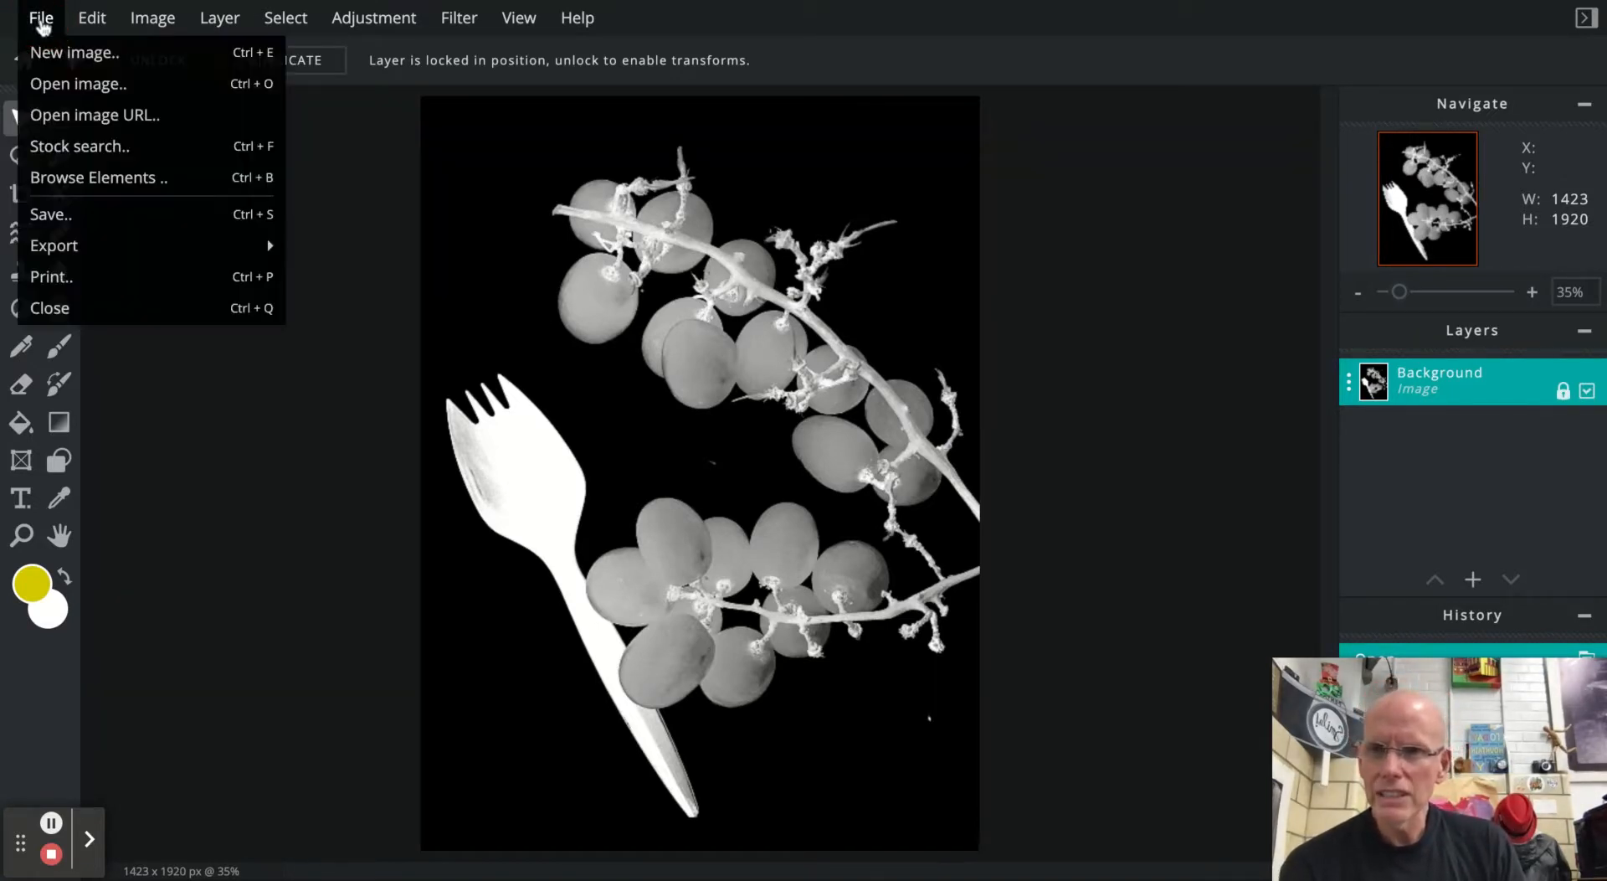
left_click(57, 147)
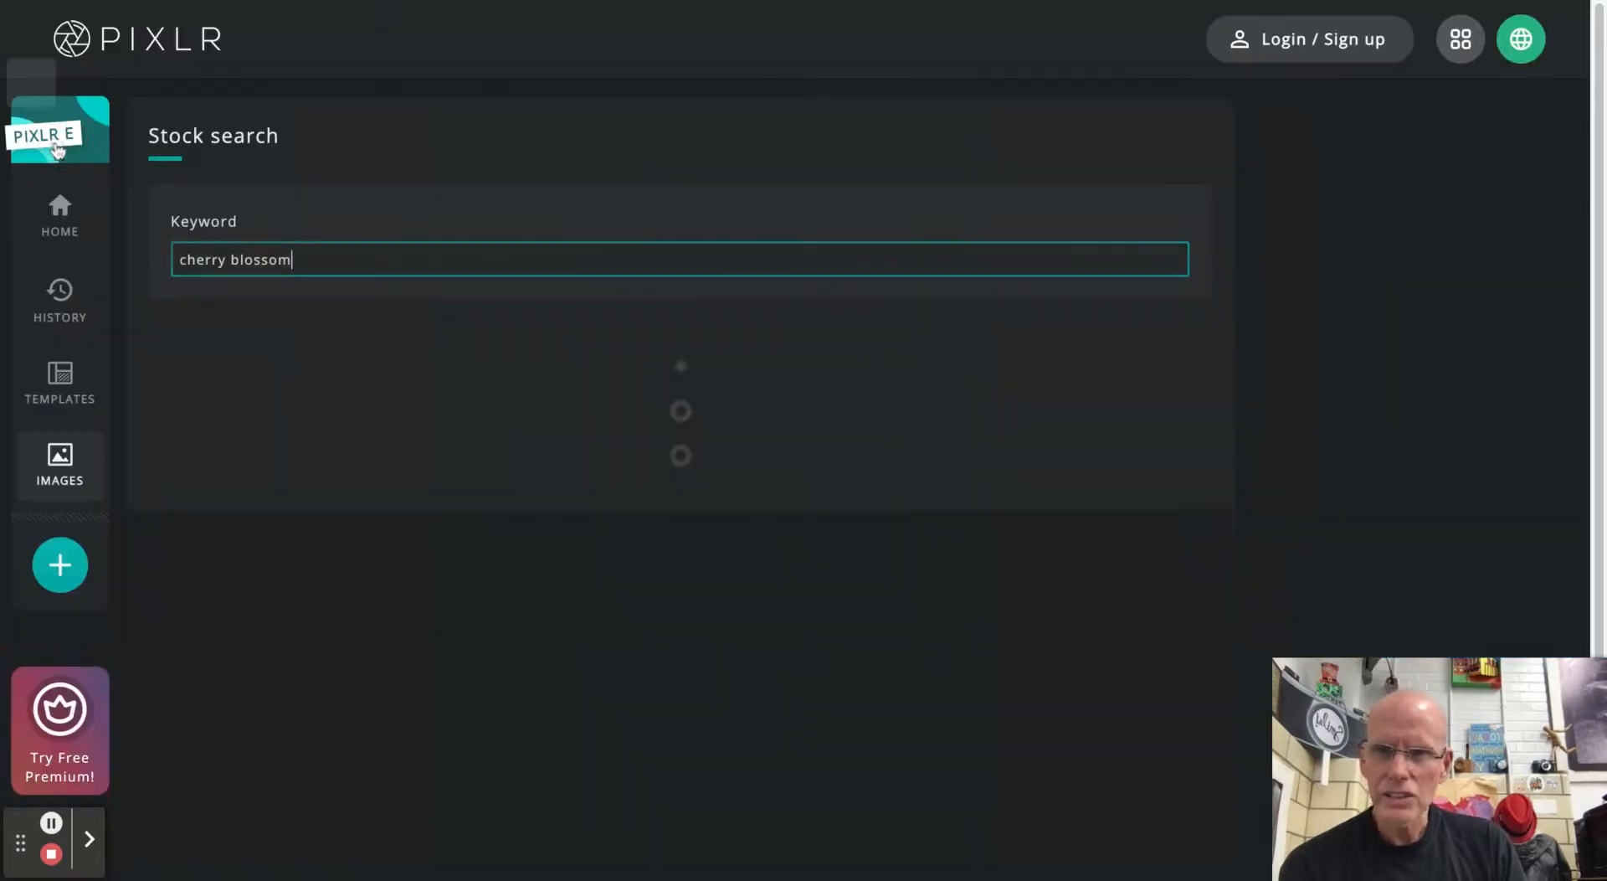
left_click(305, 262)
triple_click(306, 262)
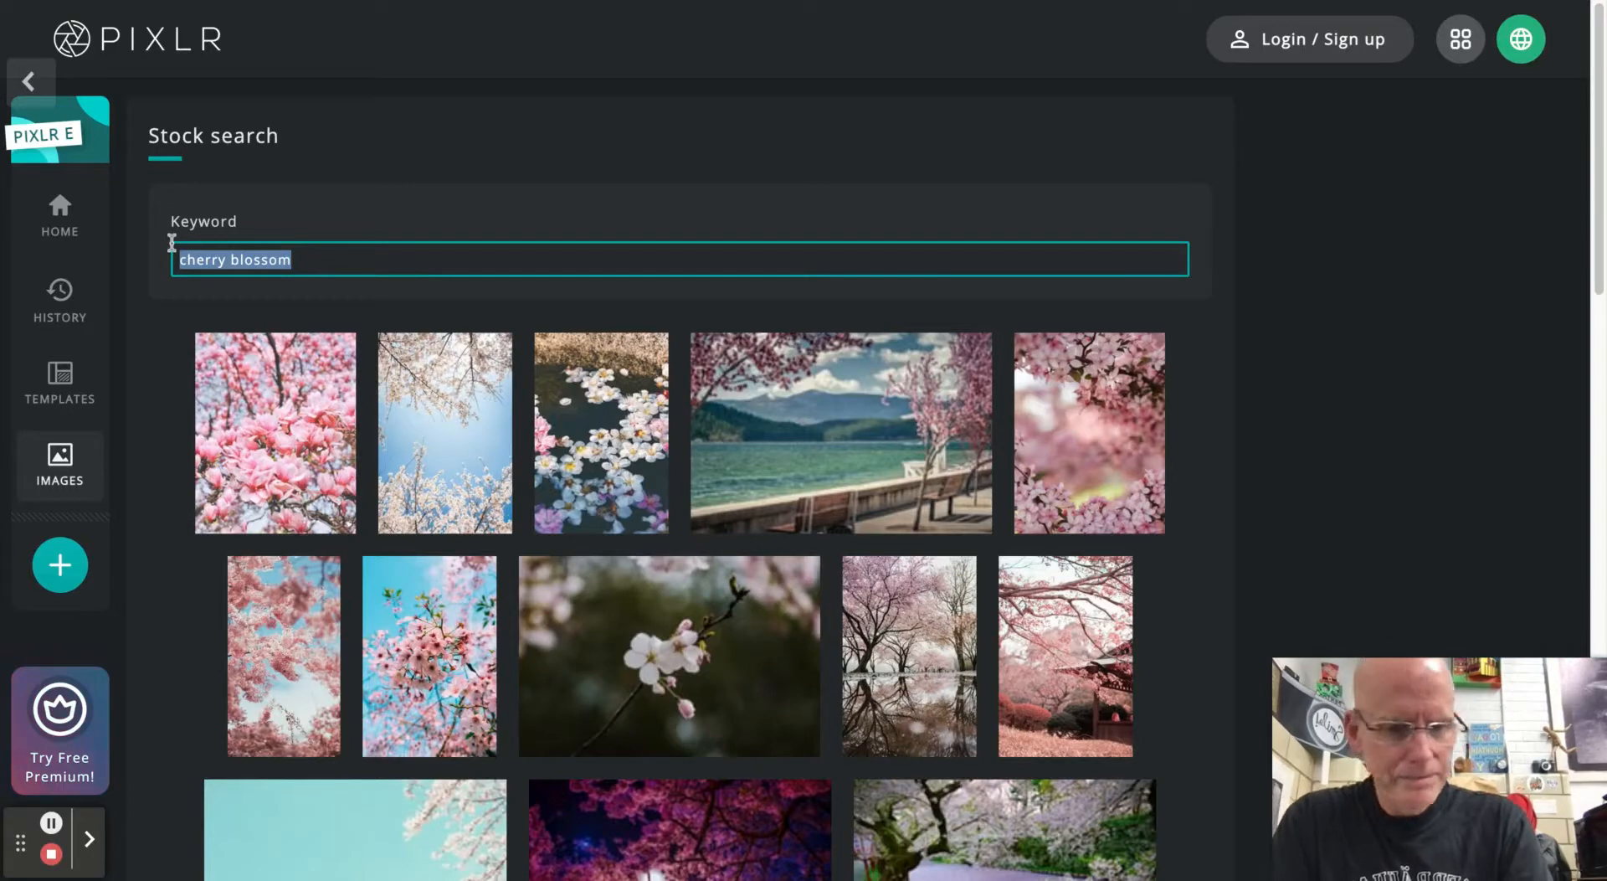
type("f")
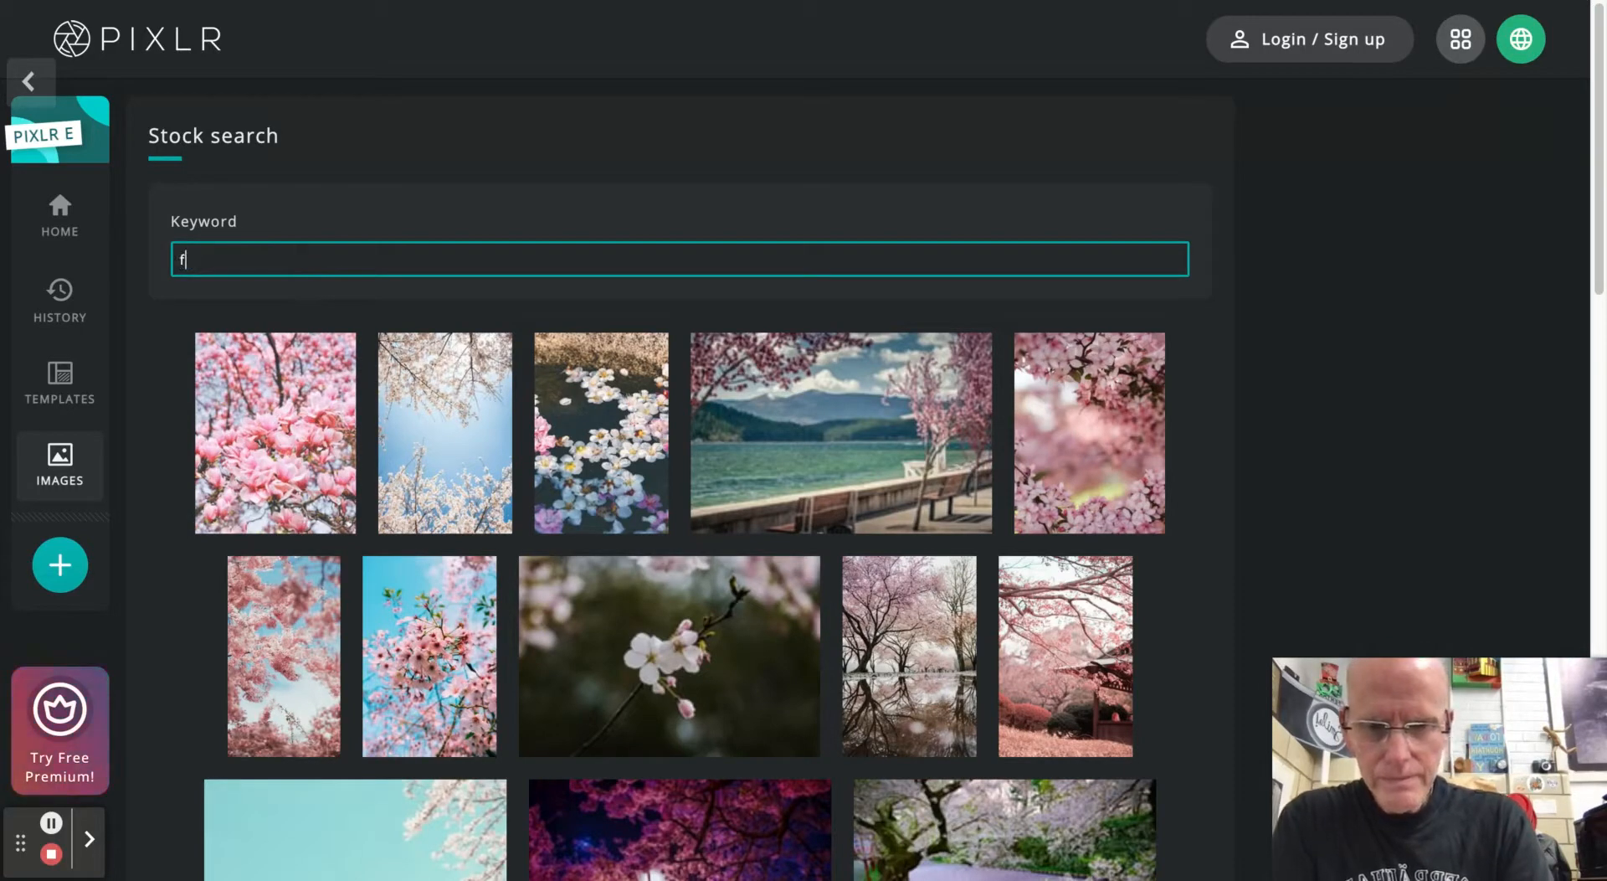
type("ruit")
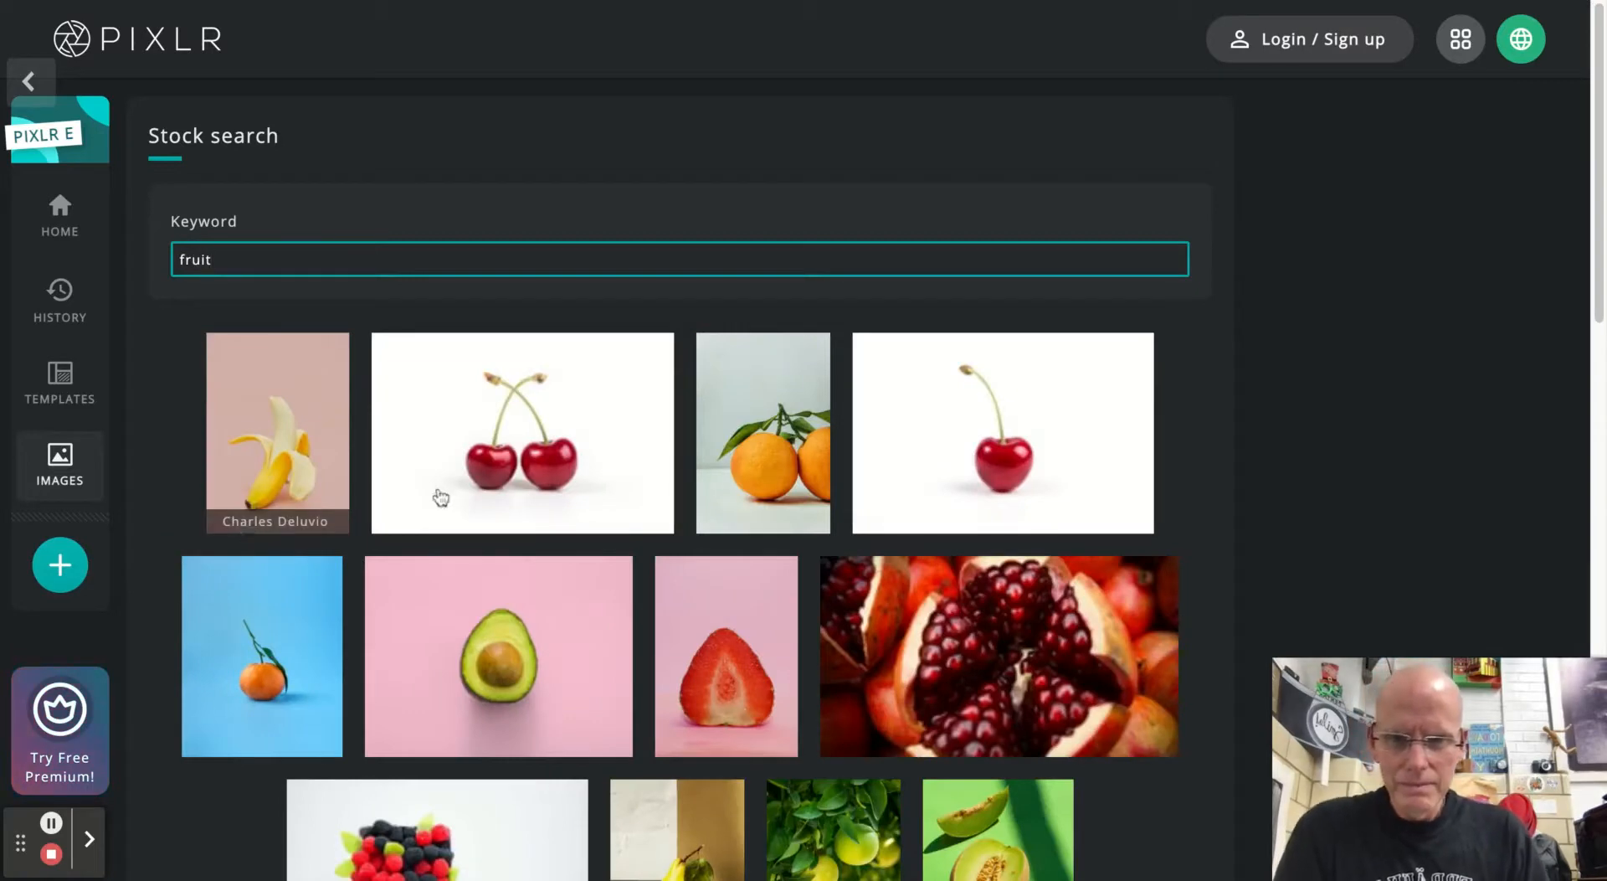
- Open the stock photo of mixed pink, red and orange citrus slices, pre-resized to Full HD (max 1920 px)
scroll(707, 591, "down", 5)
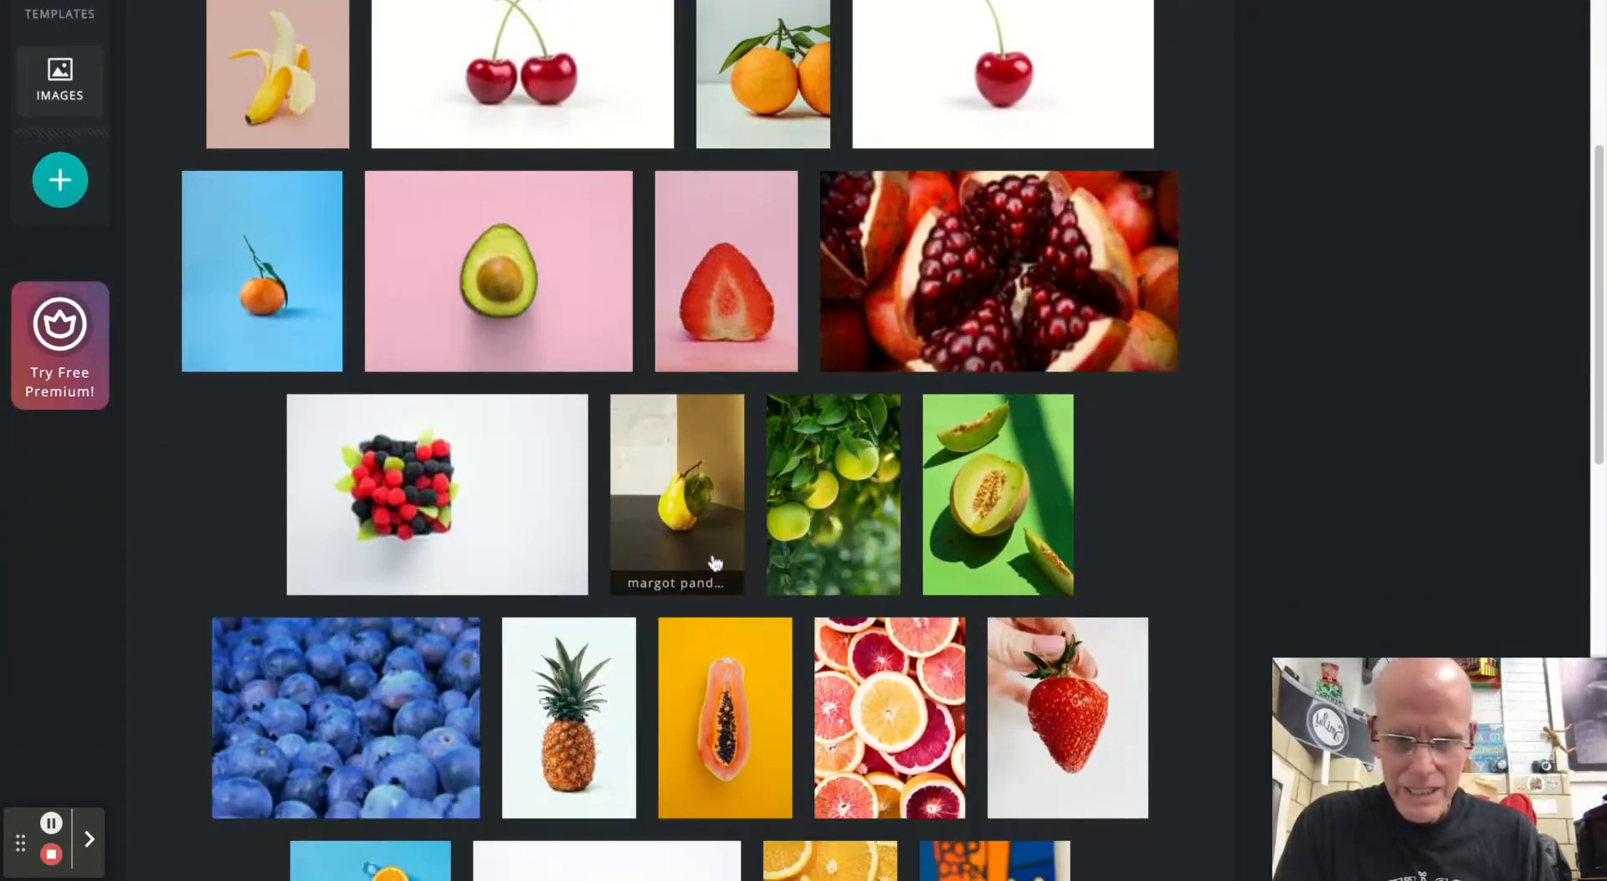
scroll(714, 562, "down", 3)
scroll(716, 562, "down", 5)
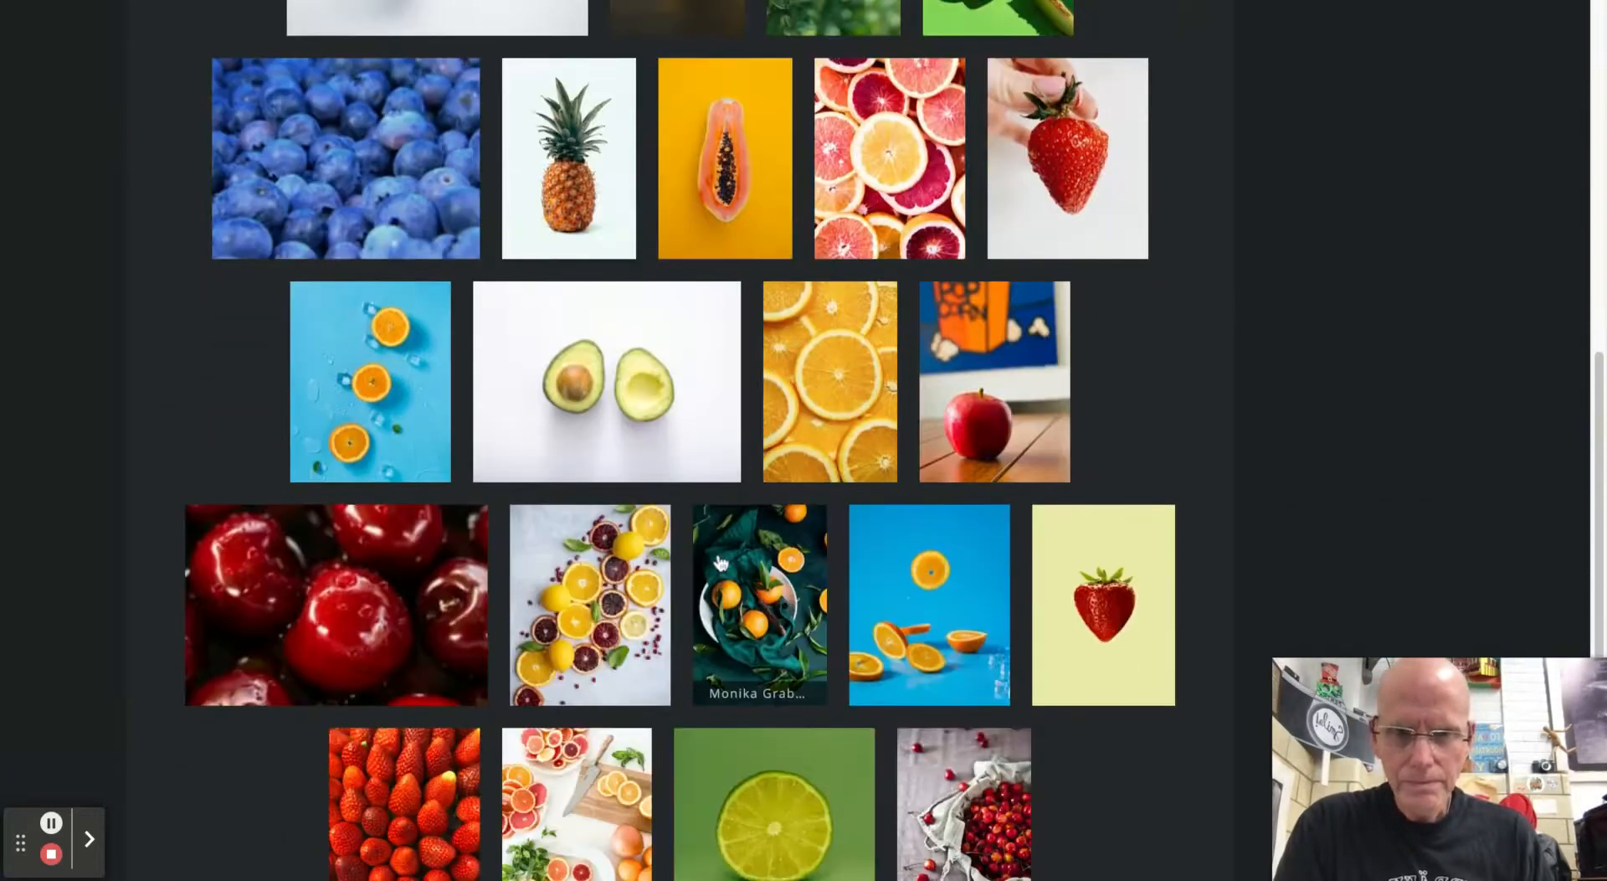
scroll(718, 562, "down", 4)
scroll(722, 565, "up", 8)
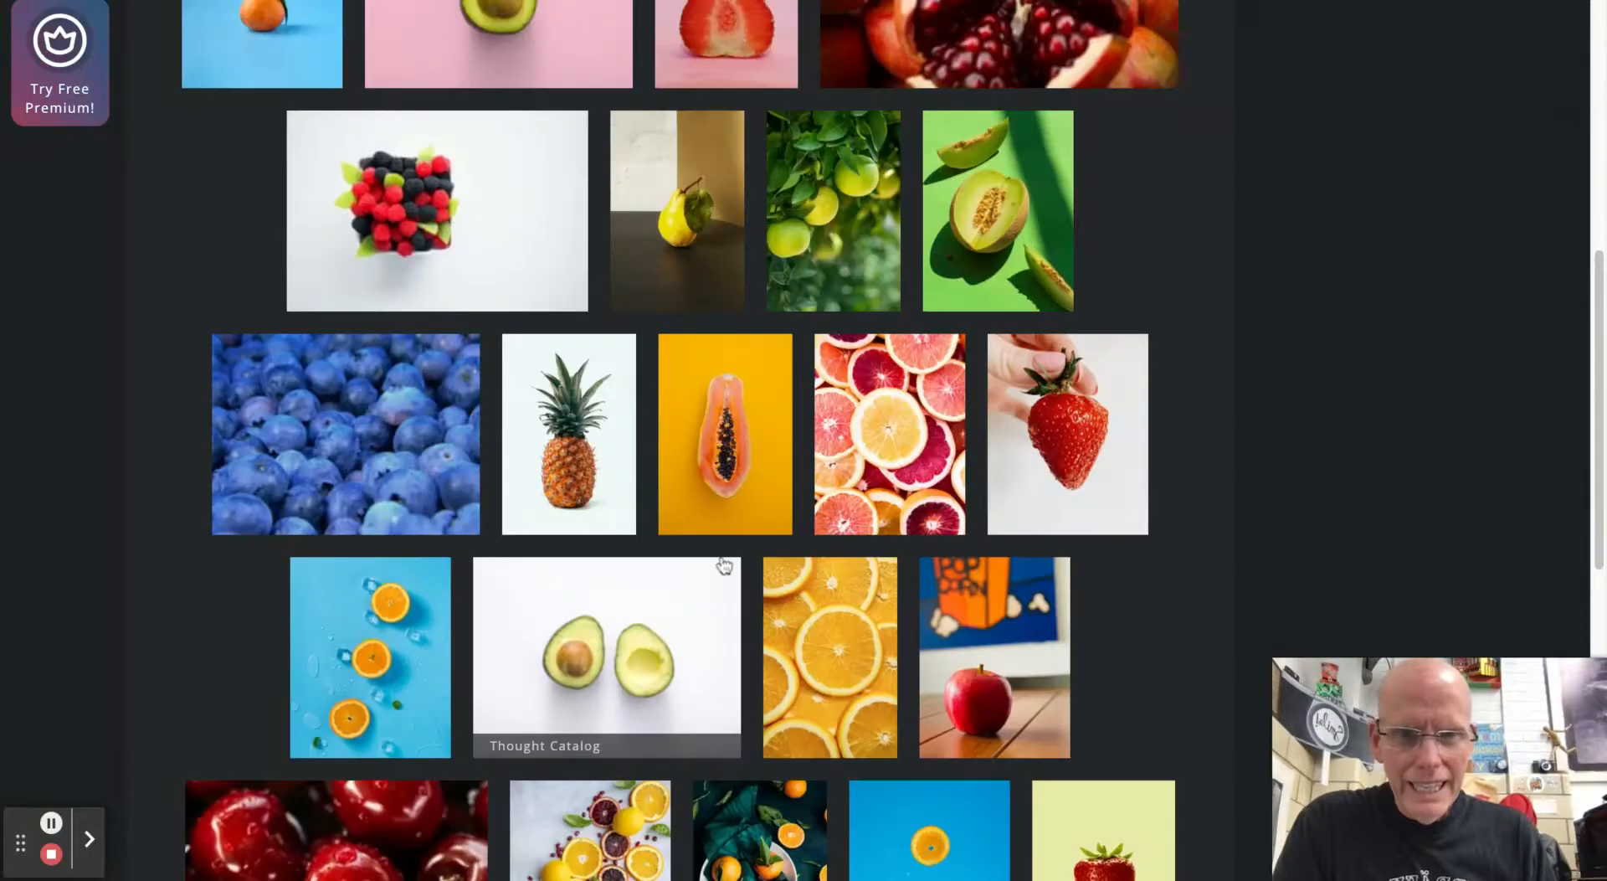
scroll(724, 566, "up", 5)
scroll(724, 566, "down", 7)
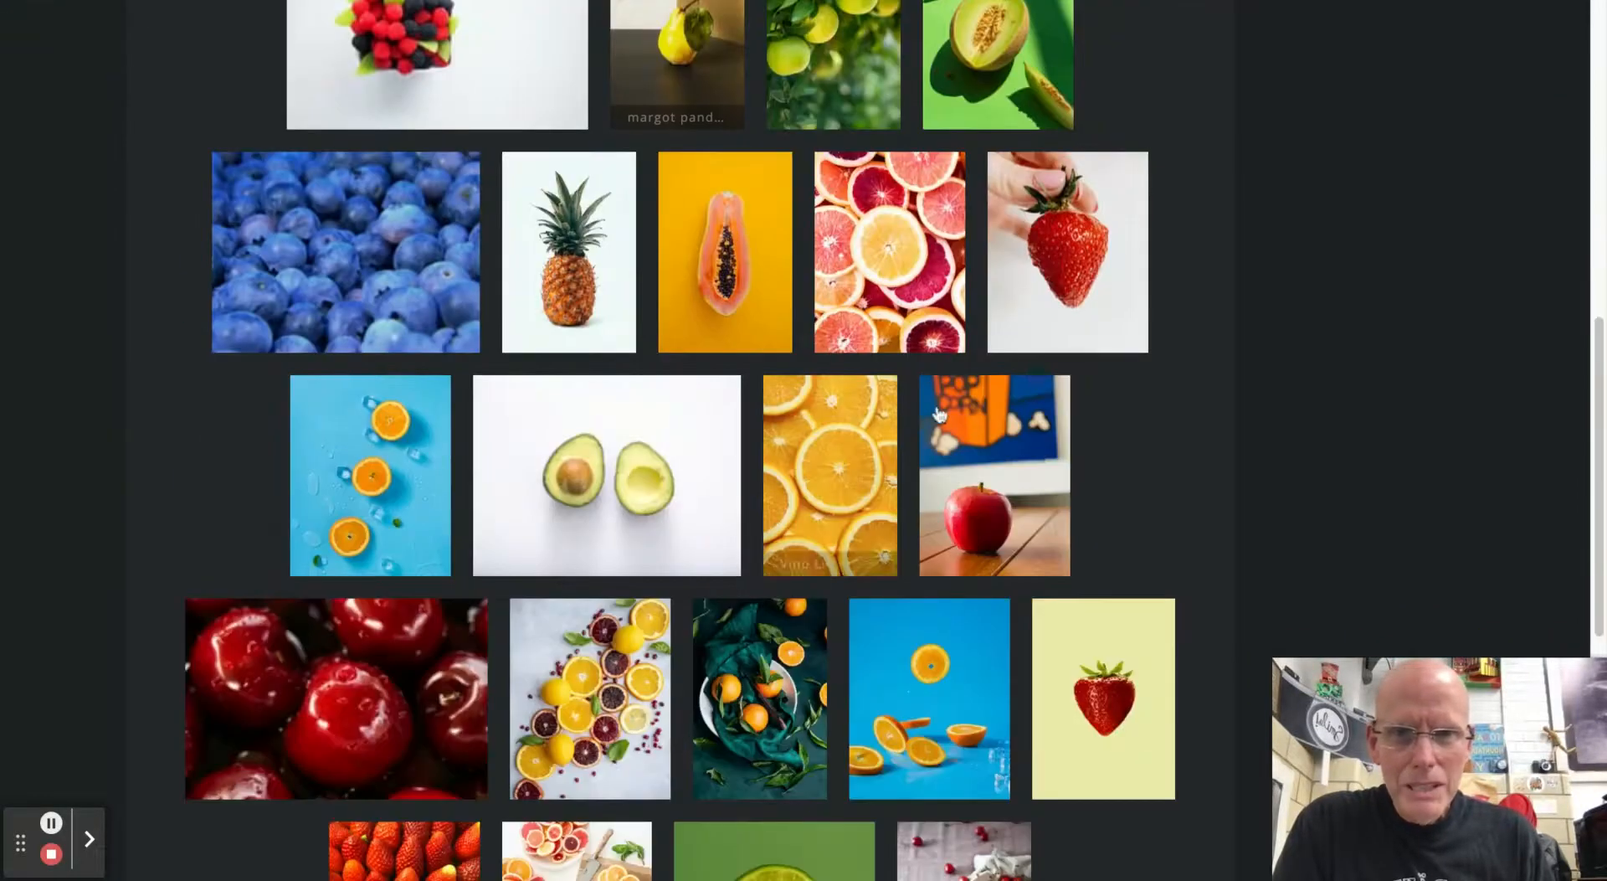
left_click(898, 270)
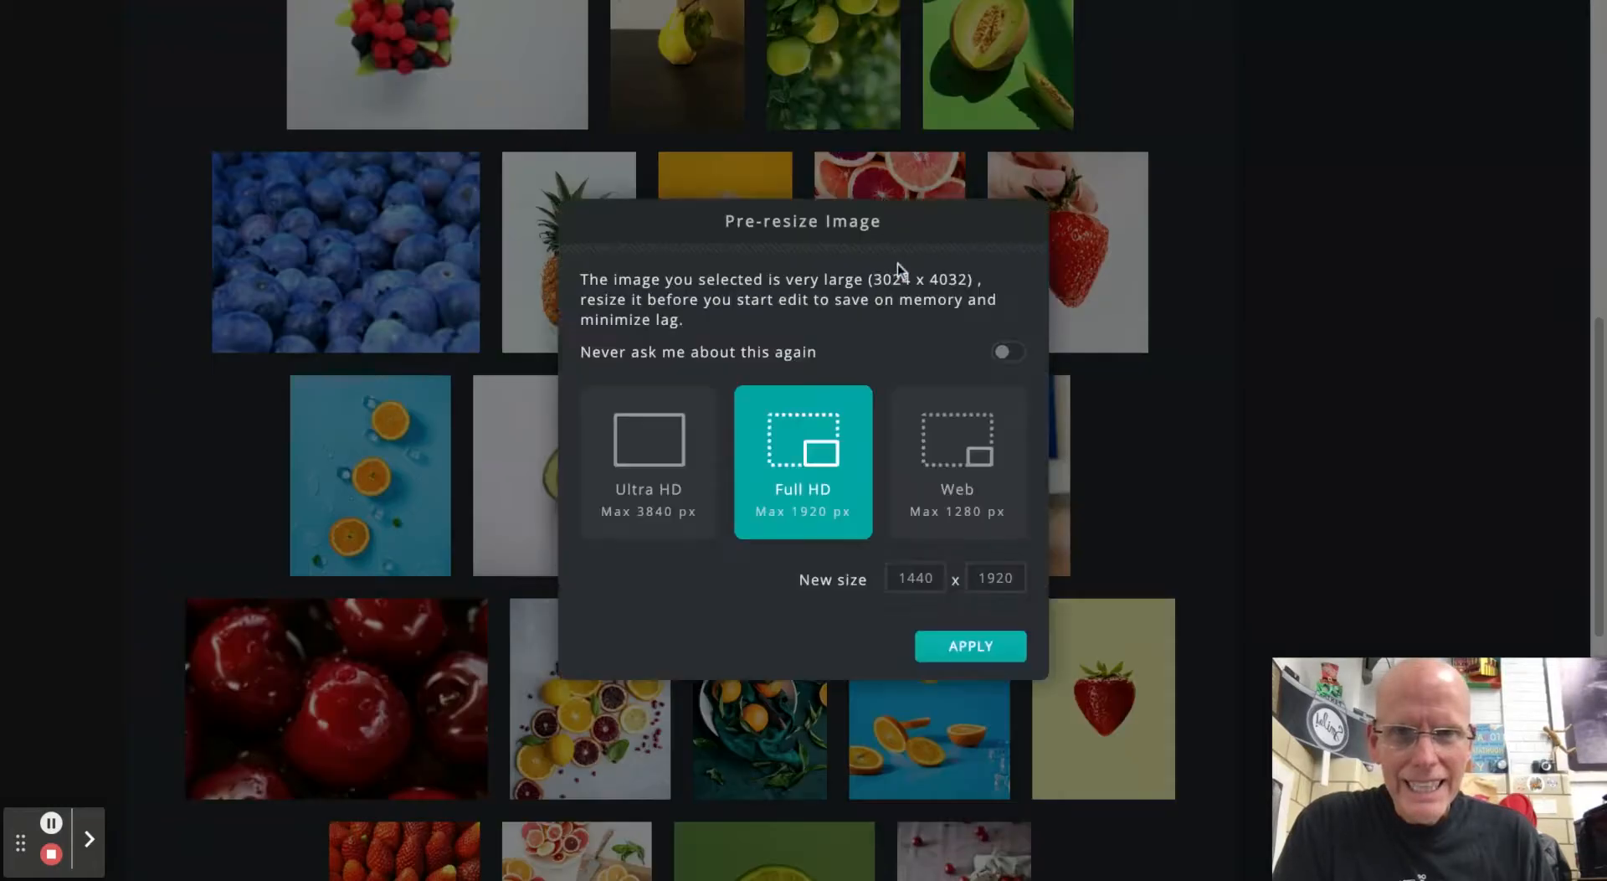
left_click(982, 655)
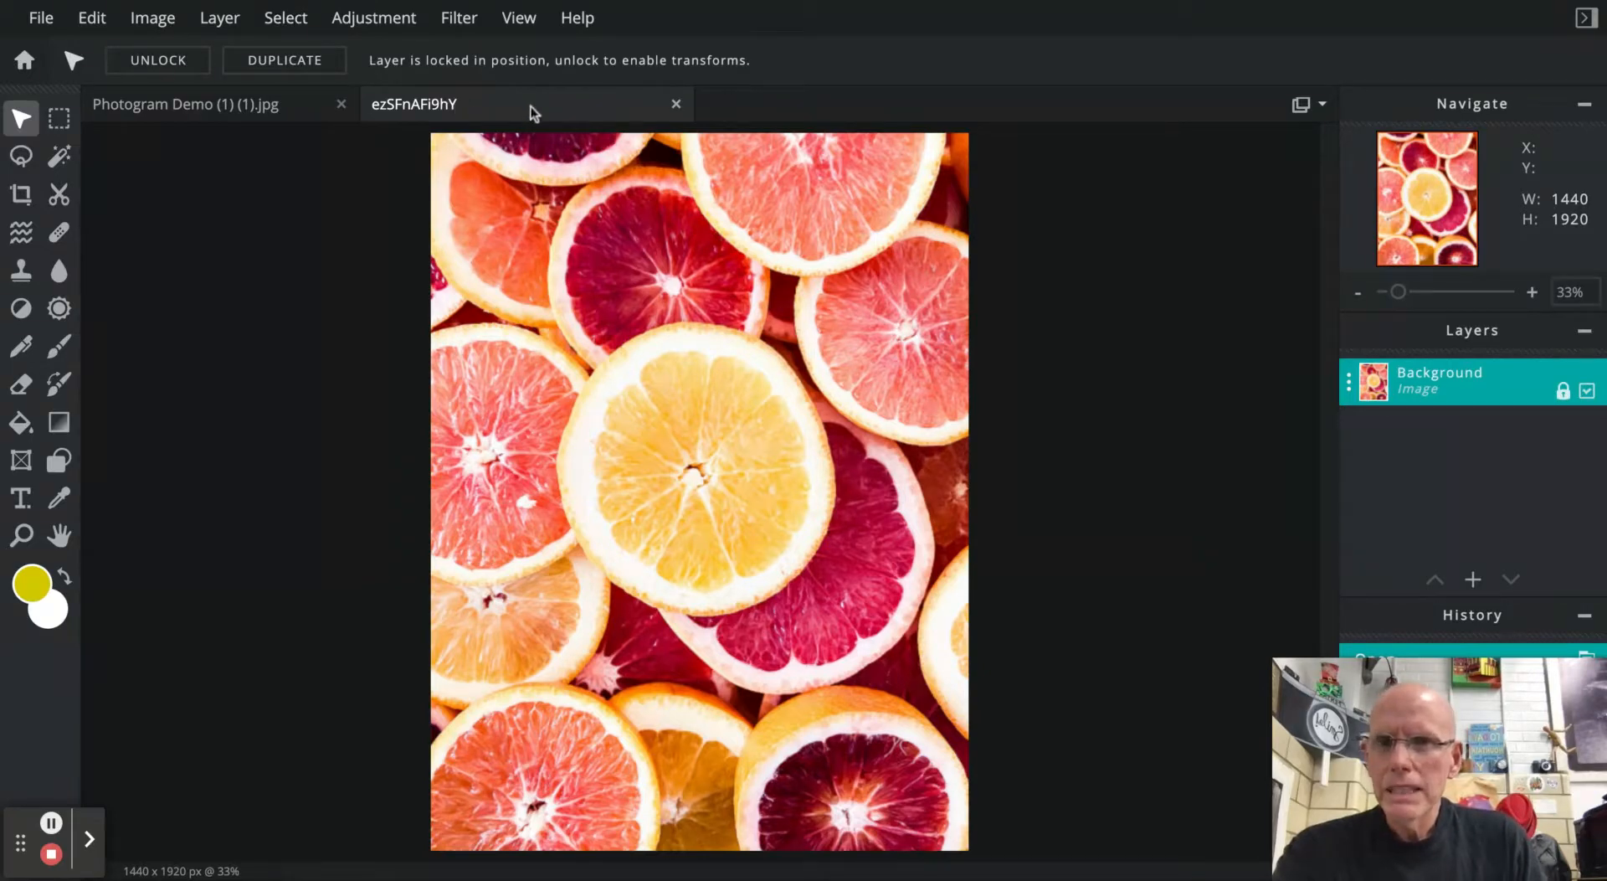
- Select the entire citrus slices image and copy it
left_click(301, 109)
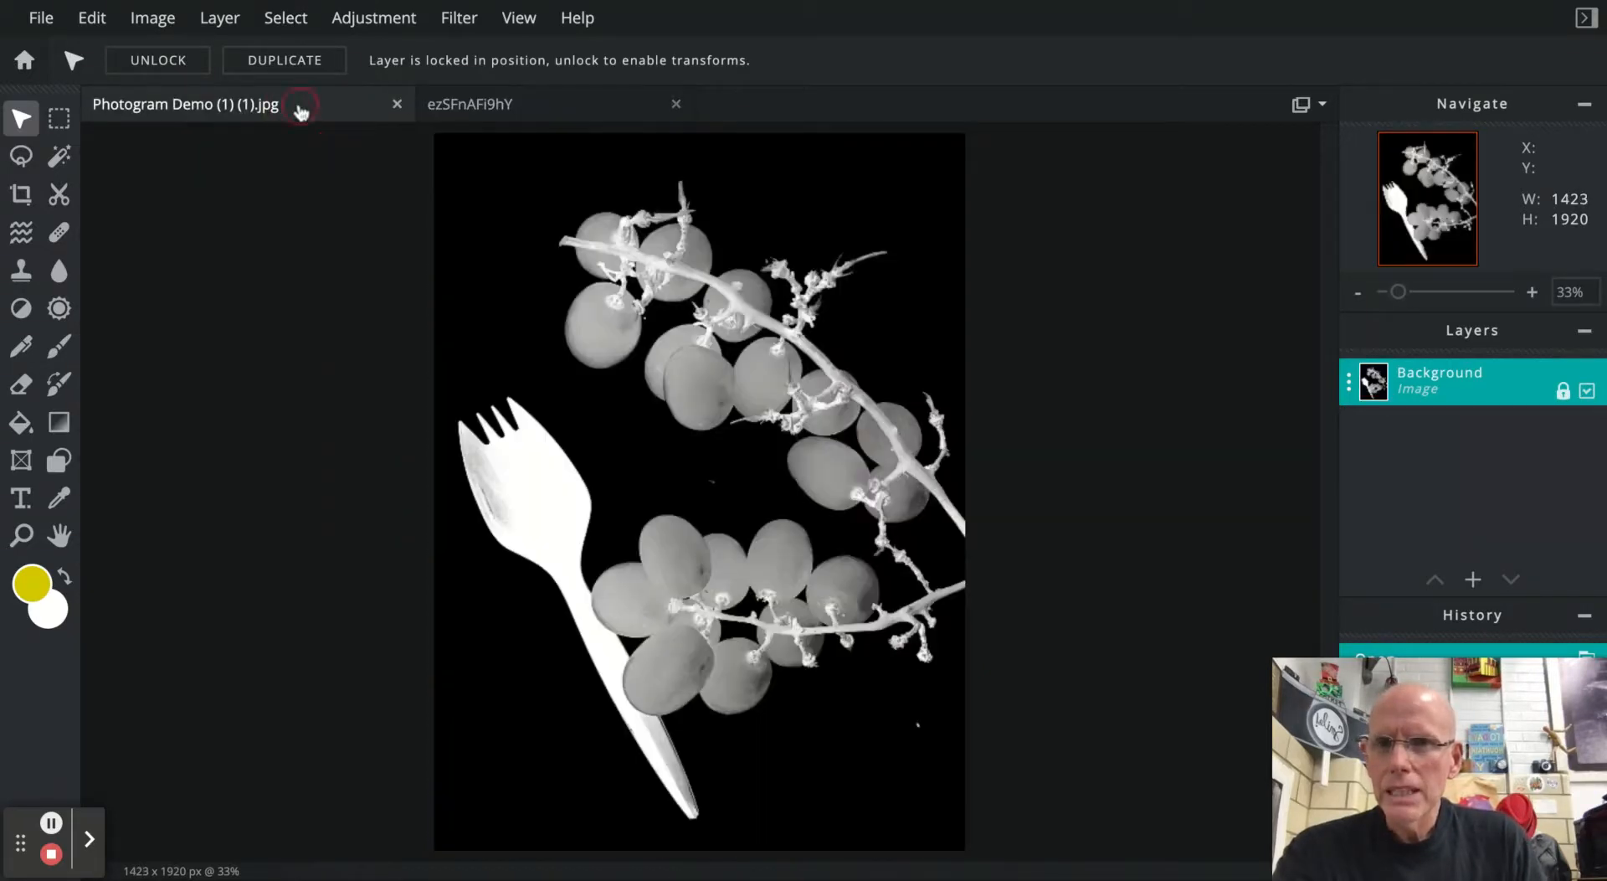
left_click(560, 116)
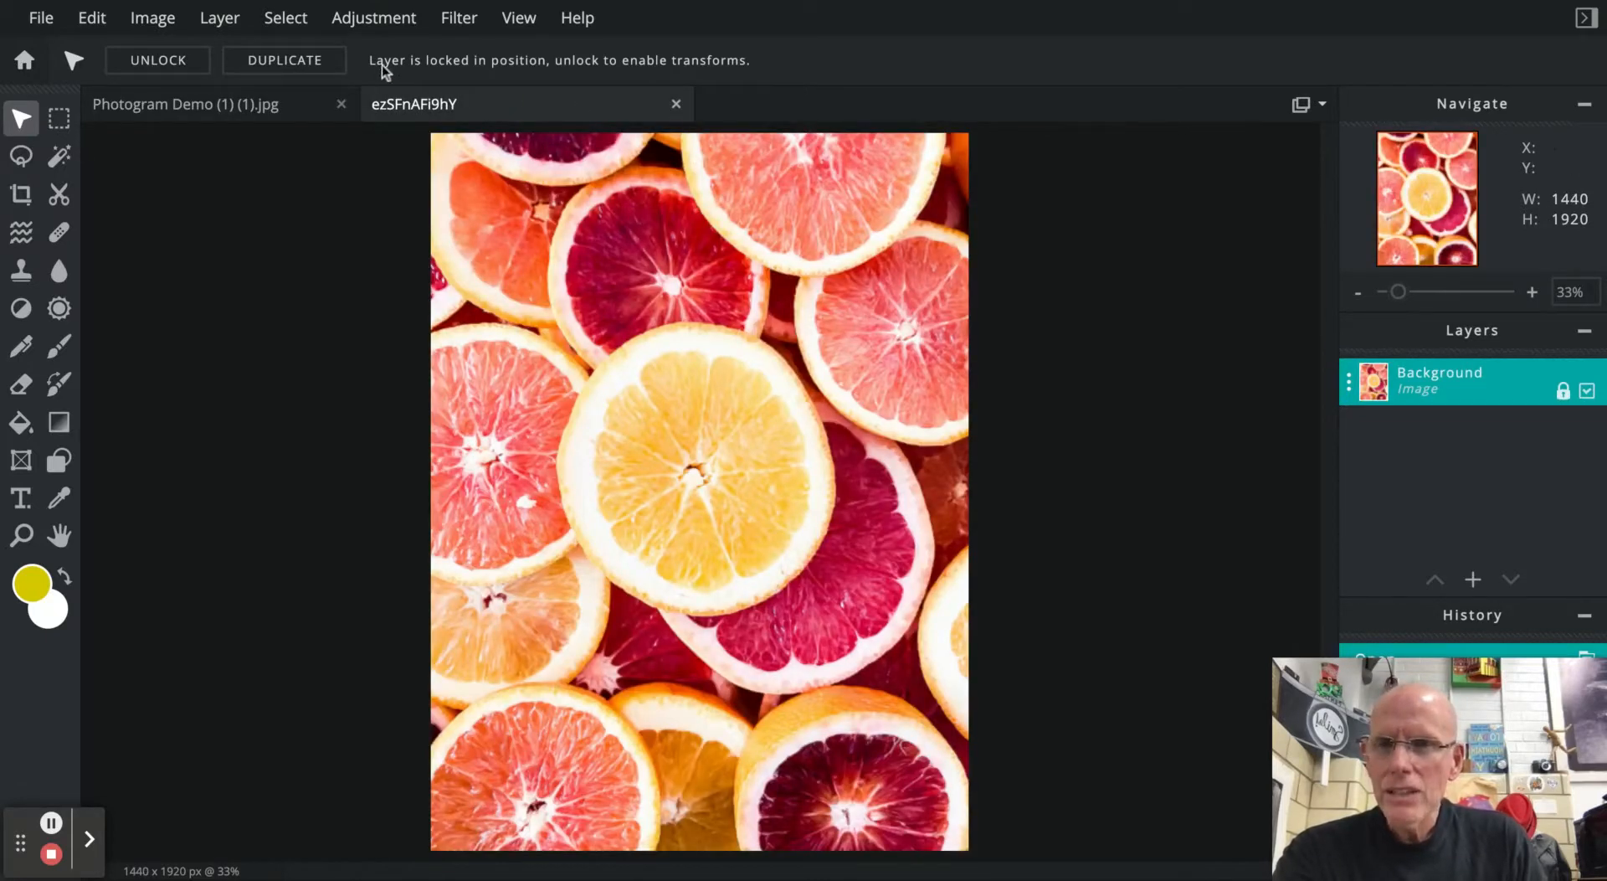
left_click(286, 18)
left_click(307, 52)
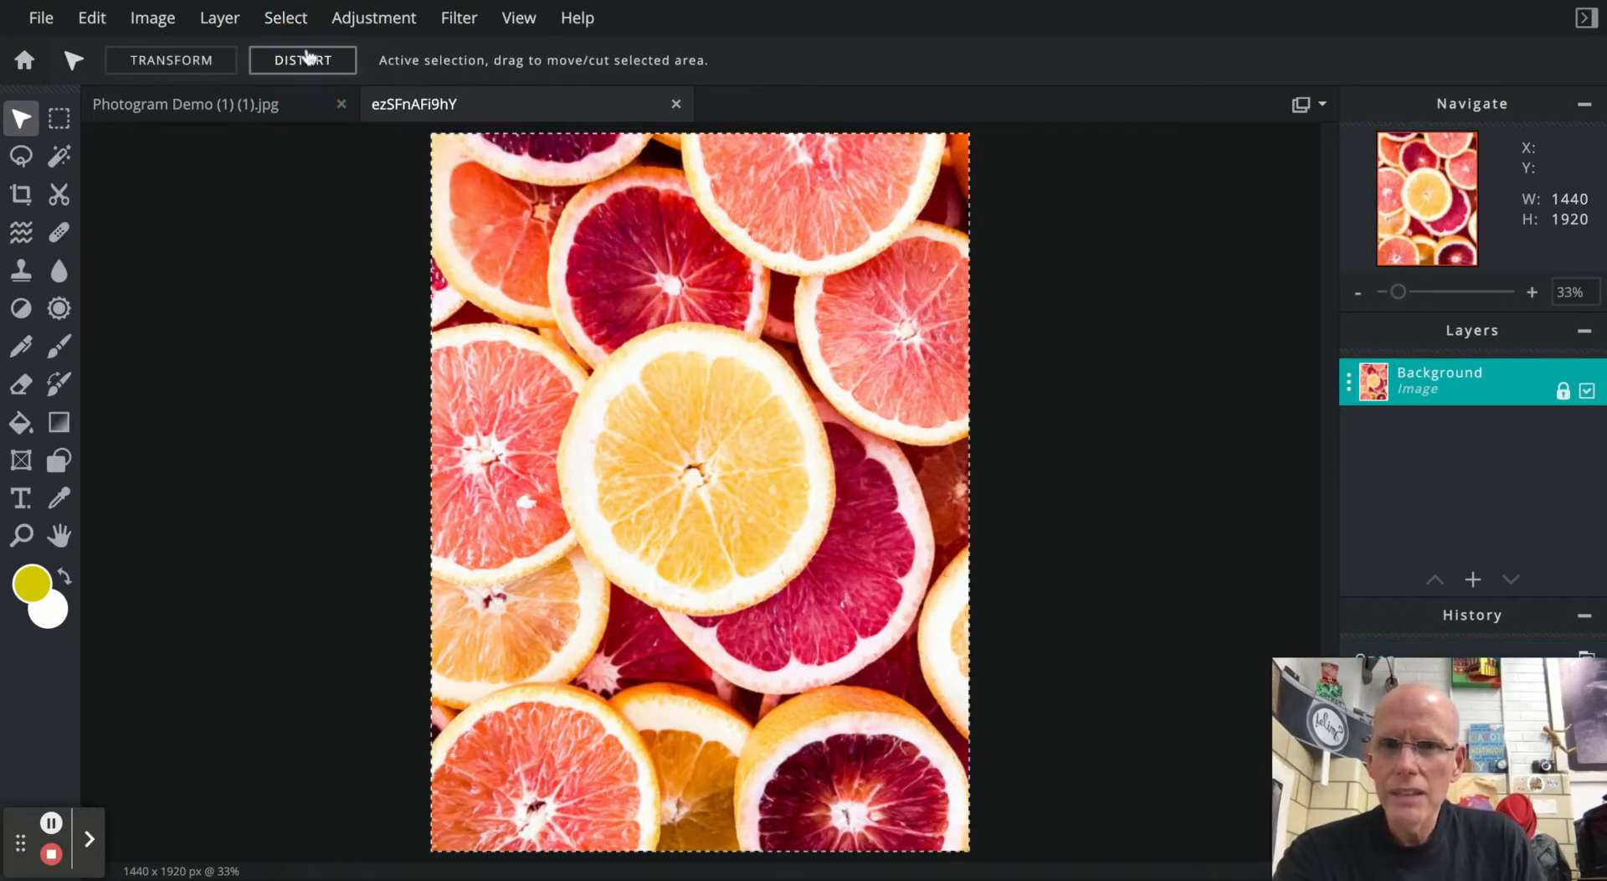
left_click(92, 17)
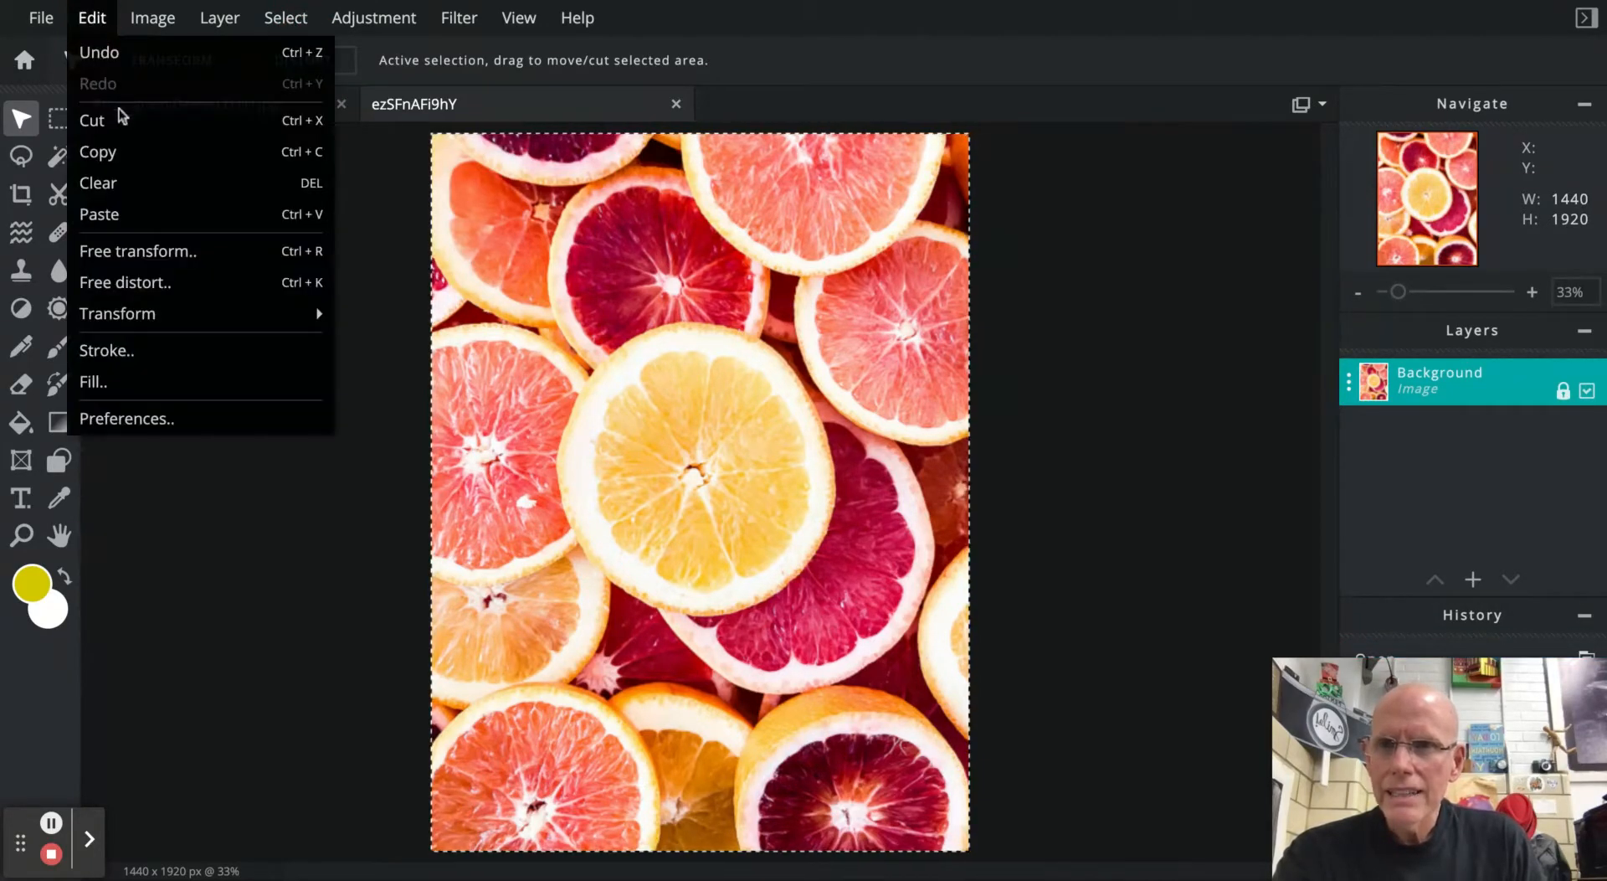
left_click(118, 151)
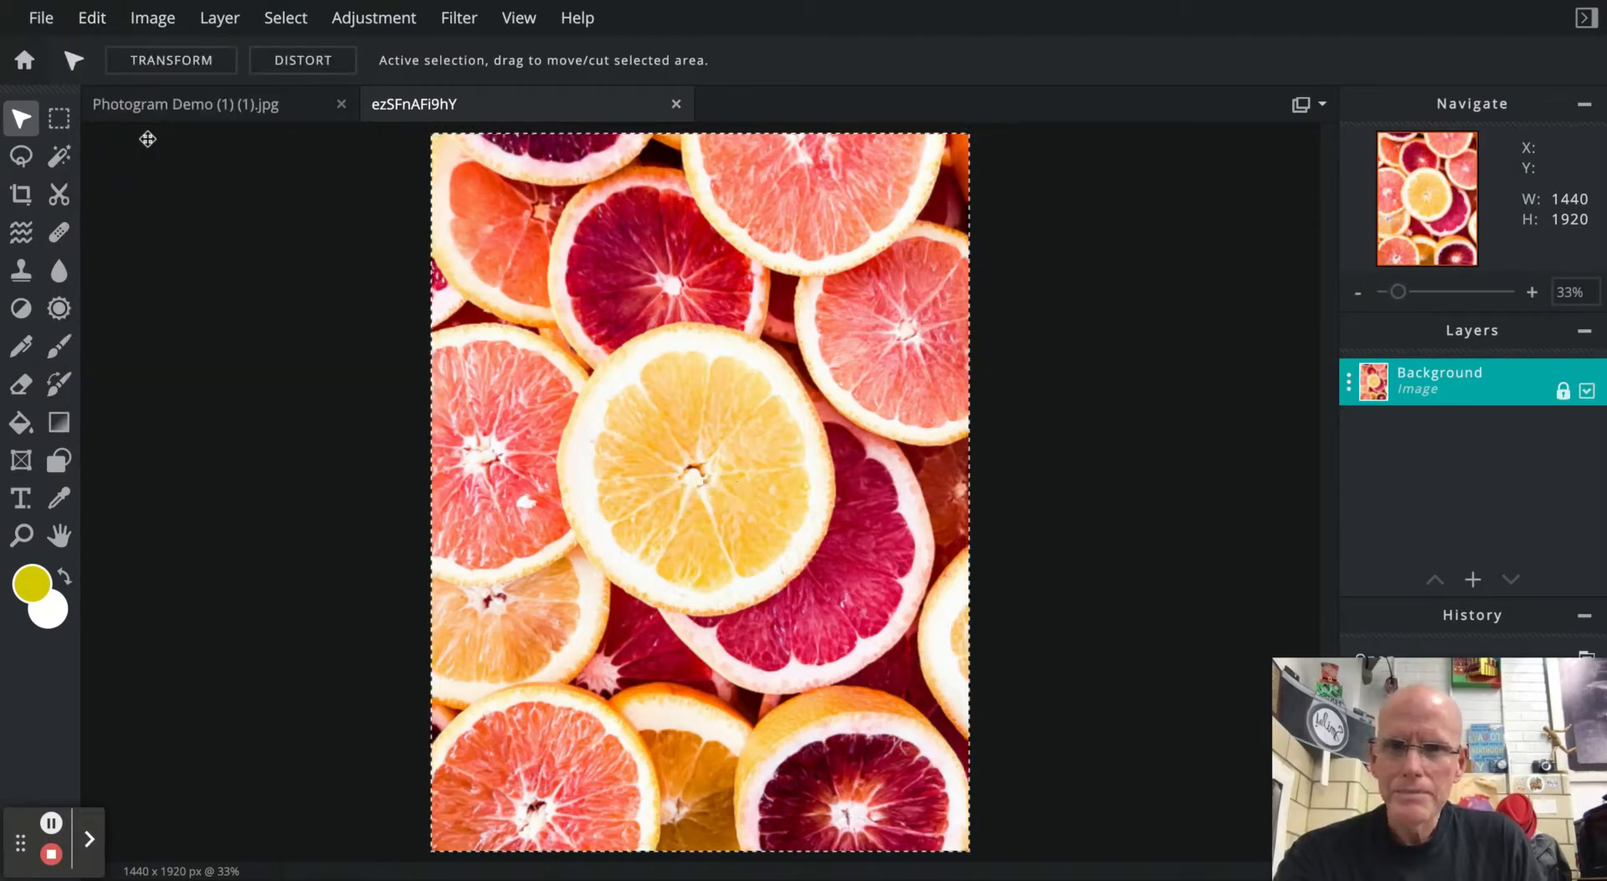
- Paste the copied citrus image as a new layer into the Photogram Demo (1) (1).jpg document
left_click(178, 109)
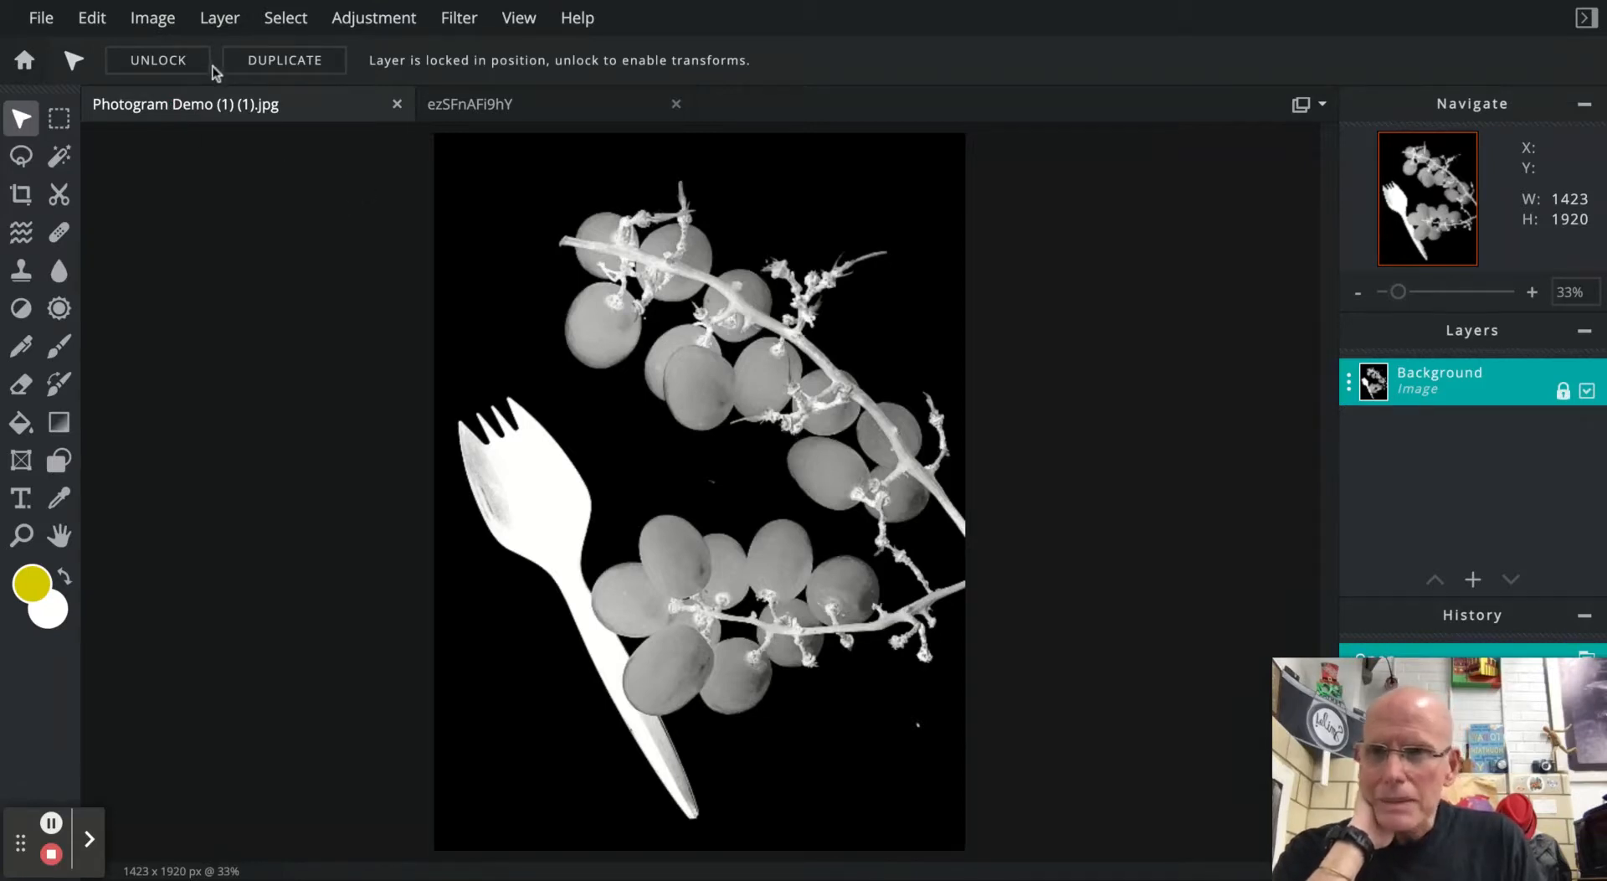
left_click(100, 25)
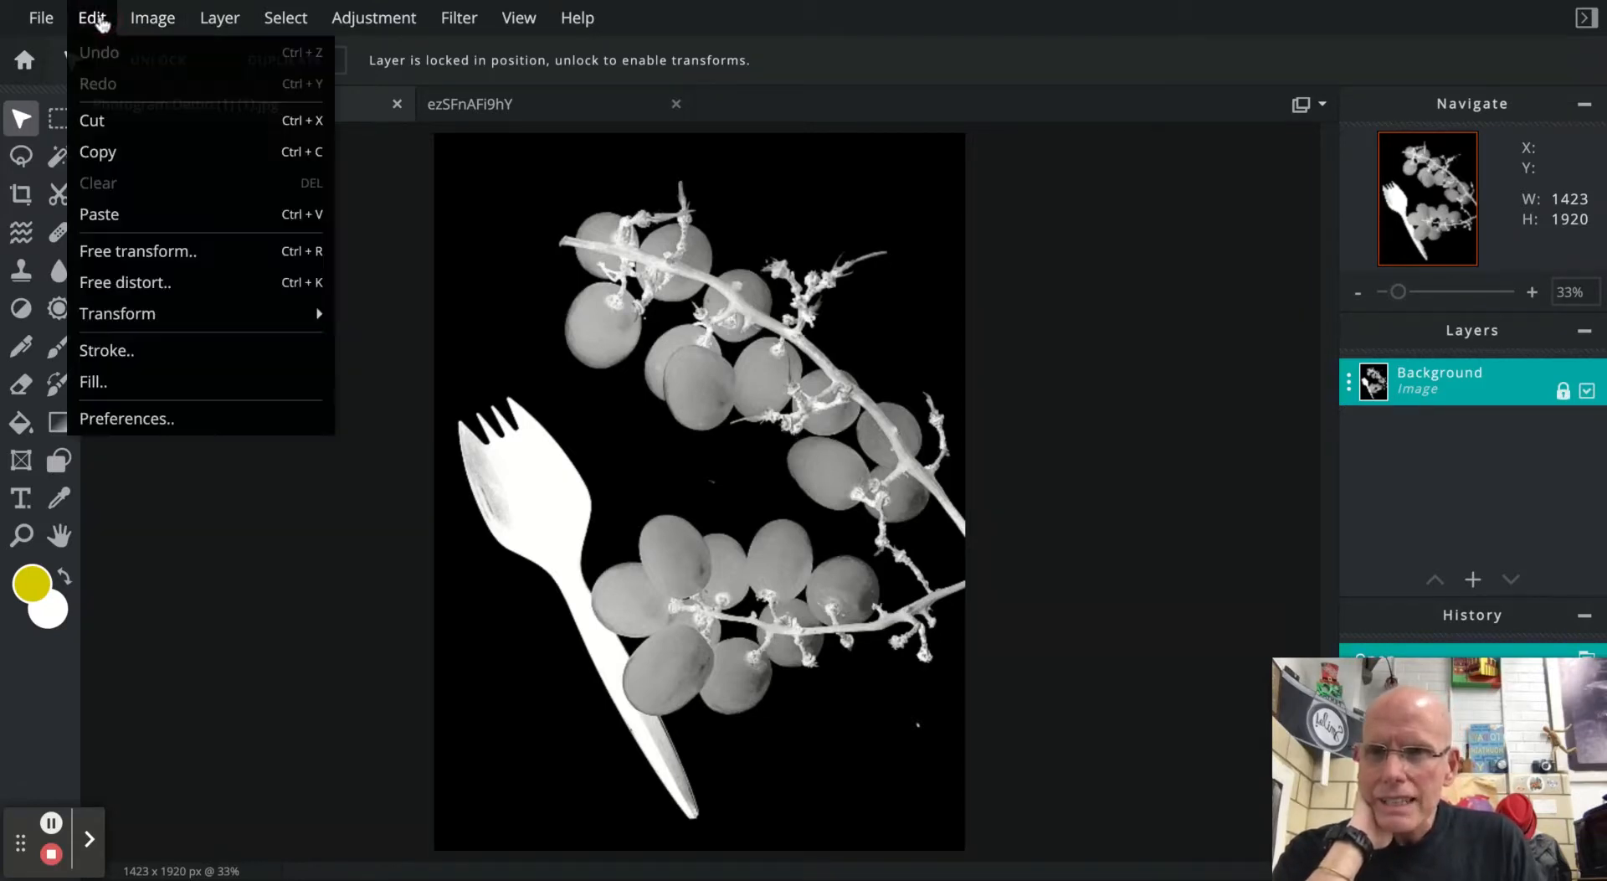
left_click(104, 213)
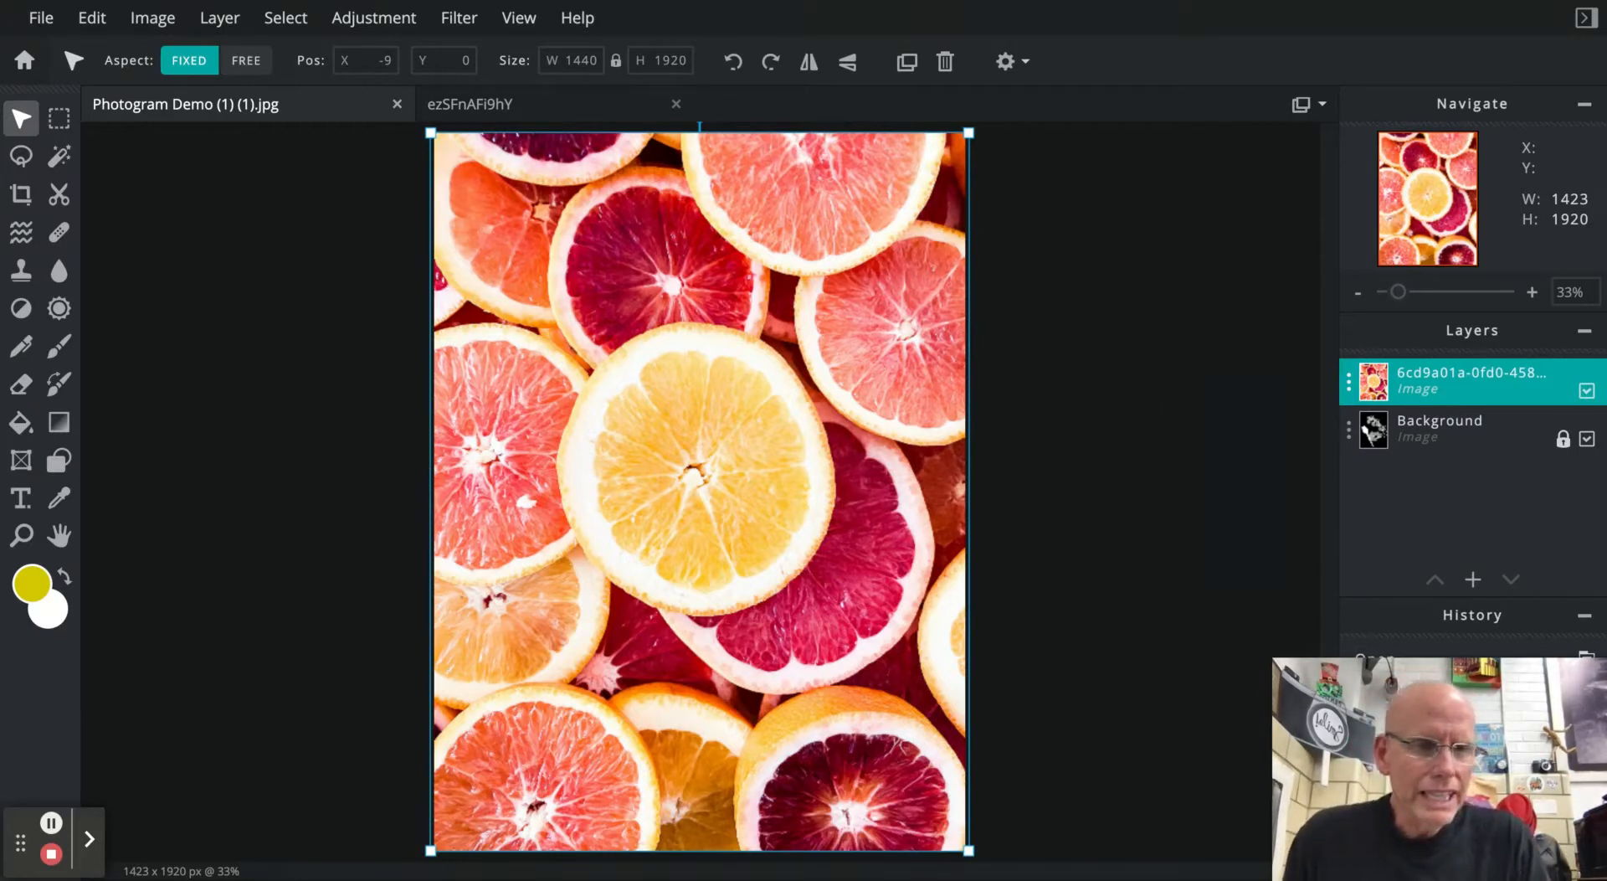
- Open the citrus layer's settings, set its blend mode to Multiply and test its transparency, ending at 100
left_click(1348, 385)
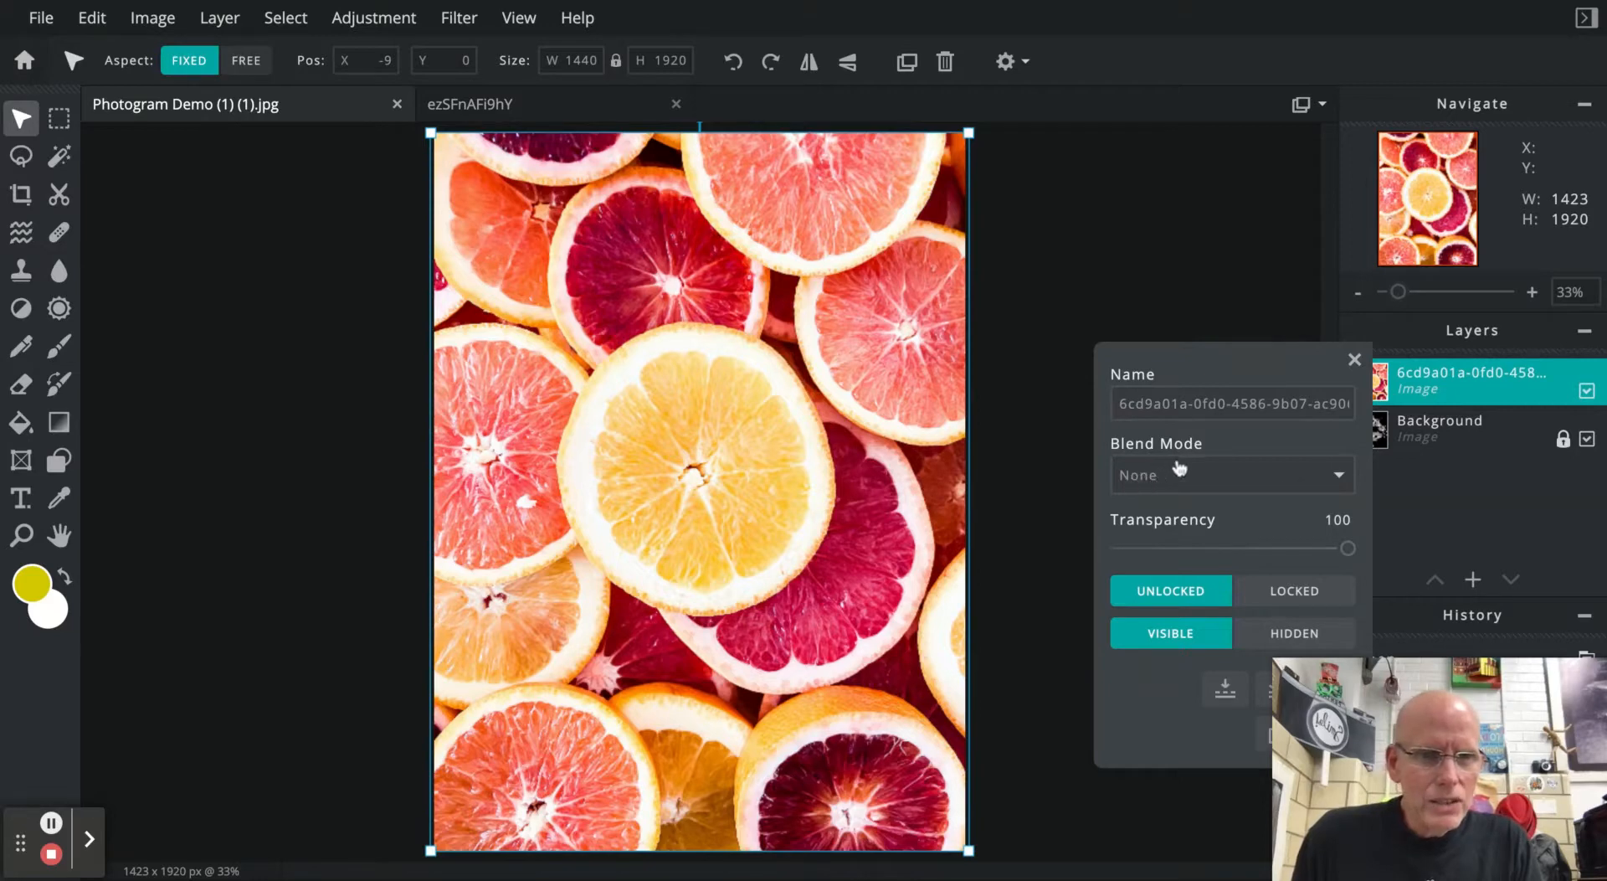
left_click(1340, 476)
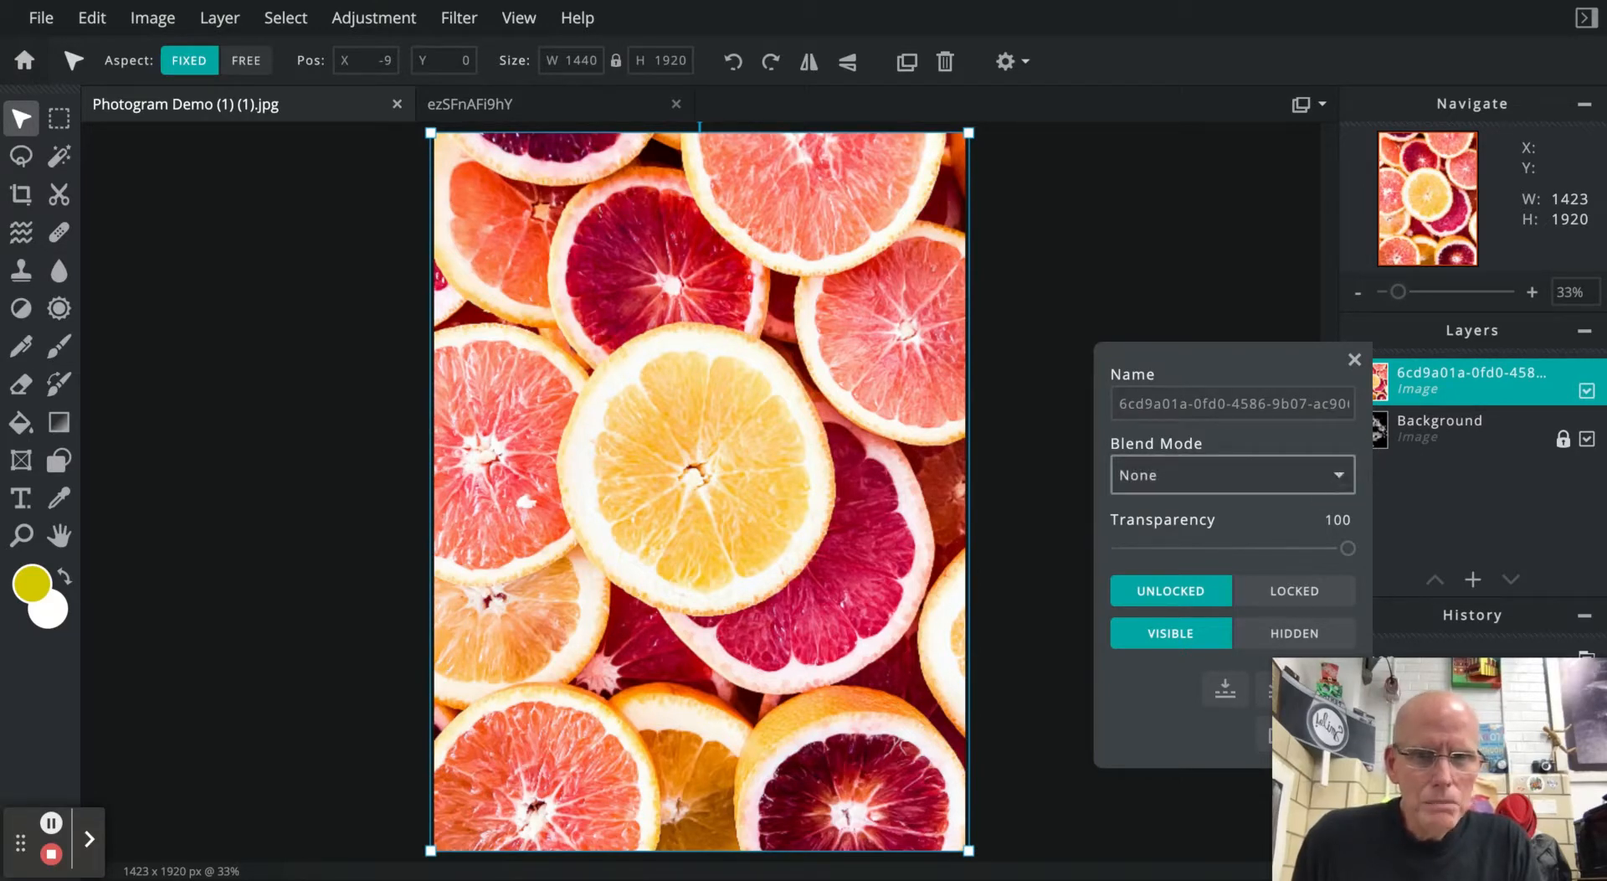
left_click(1223, 499)
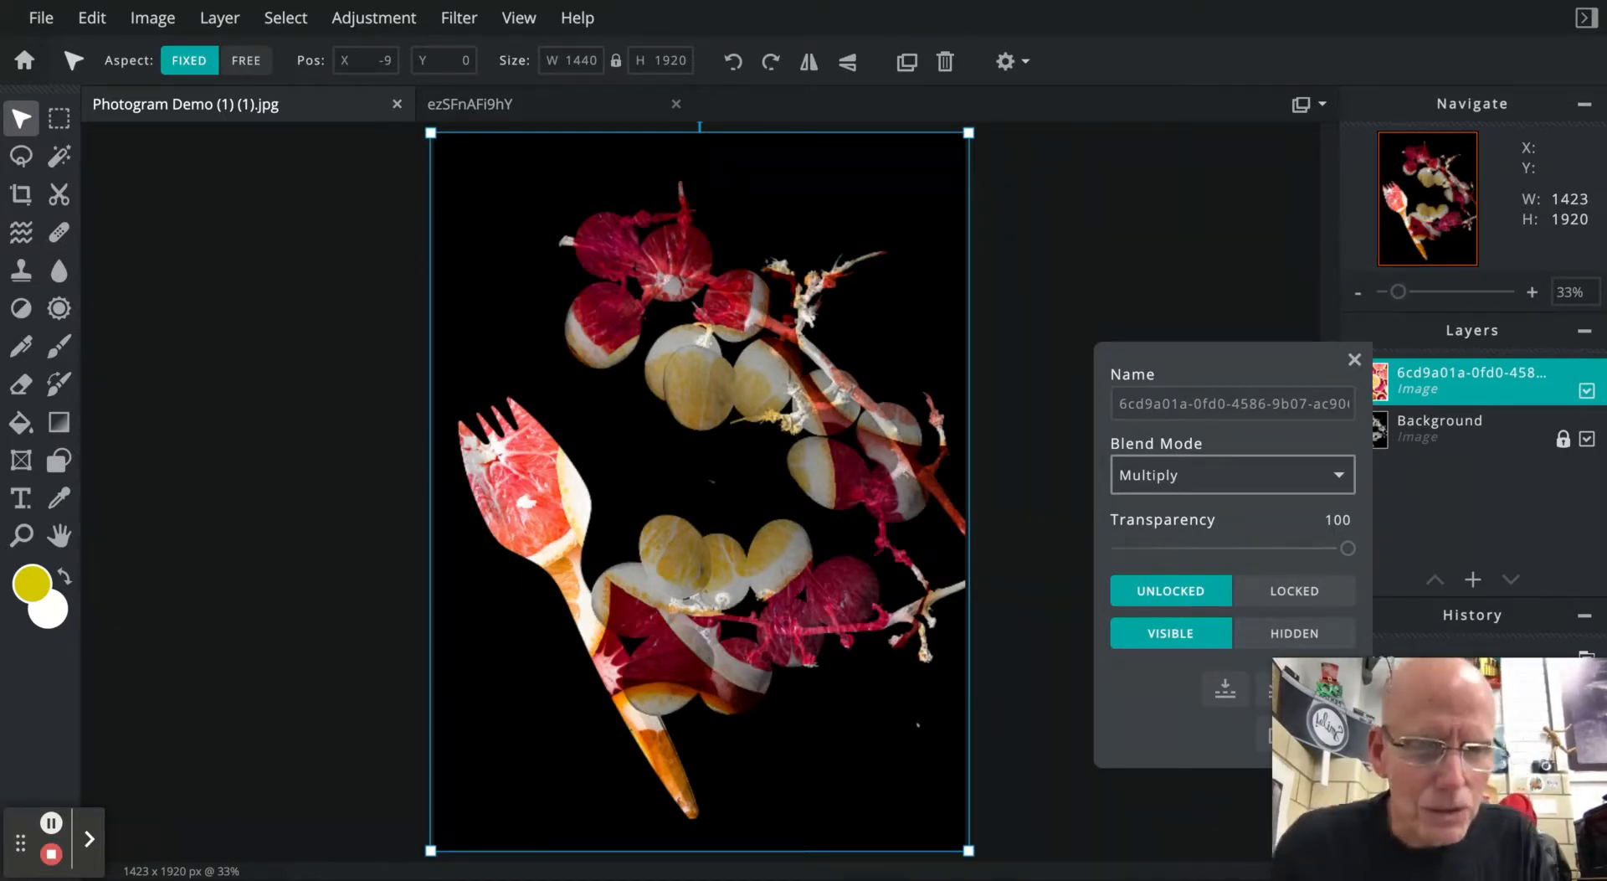
left_click(1340, 479)
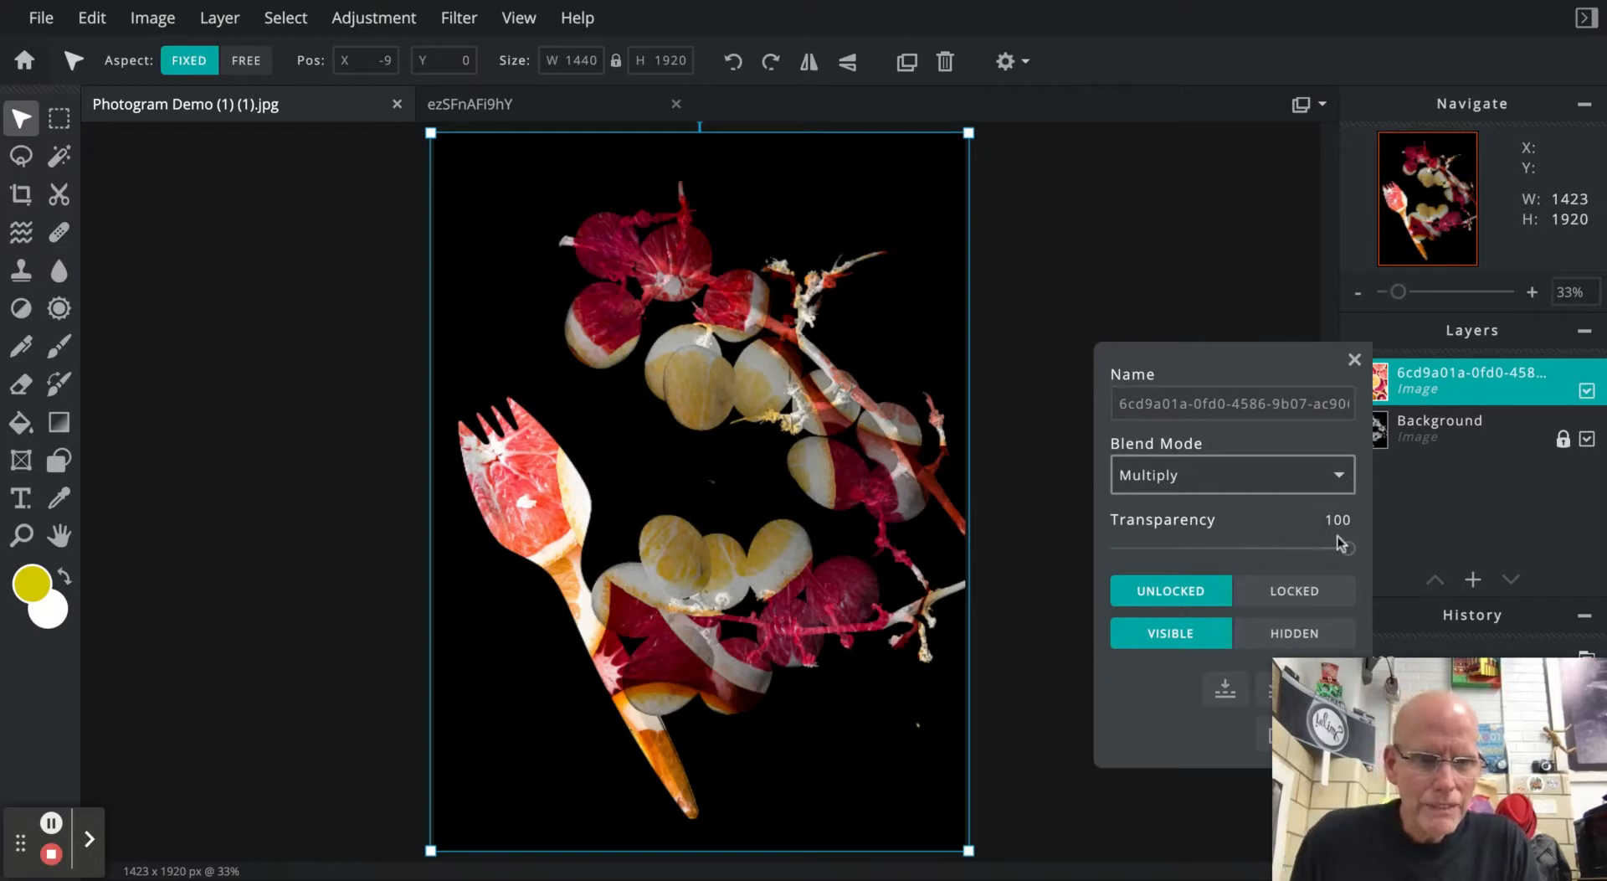
left_click_drag(1347, 550, 1417, 564)
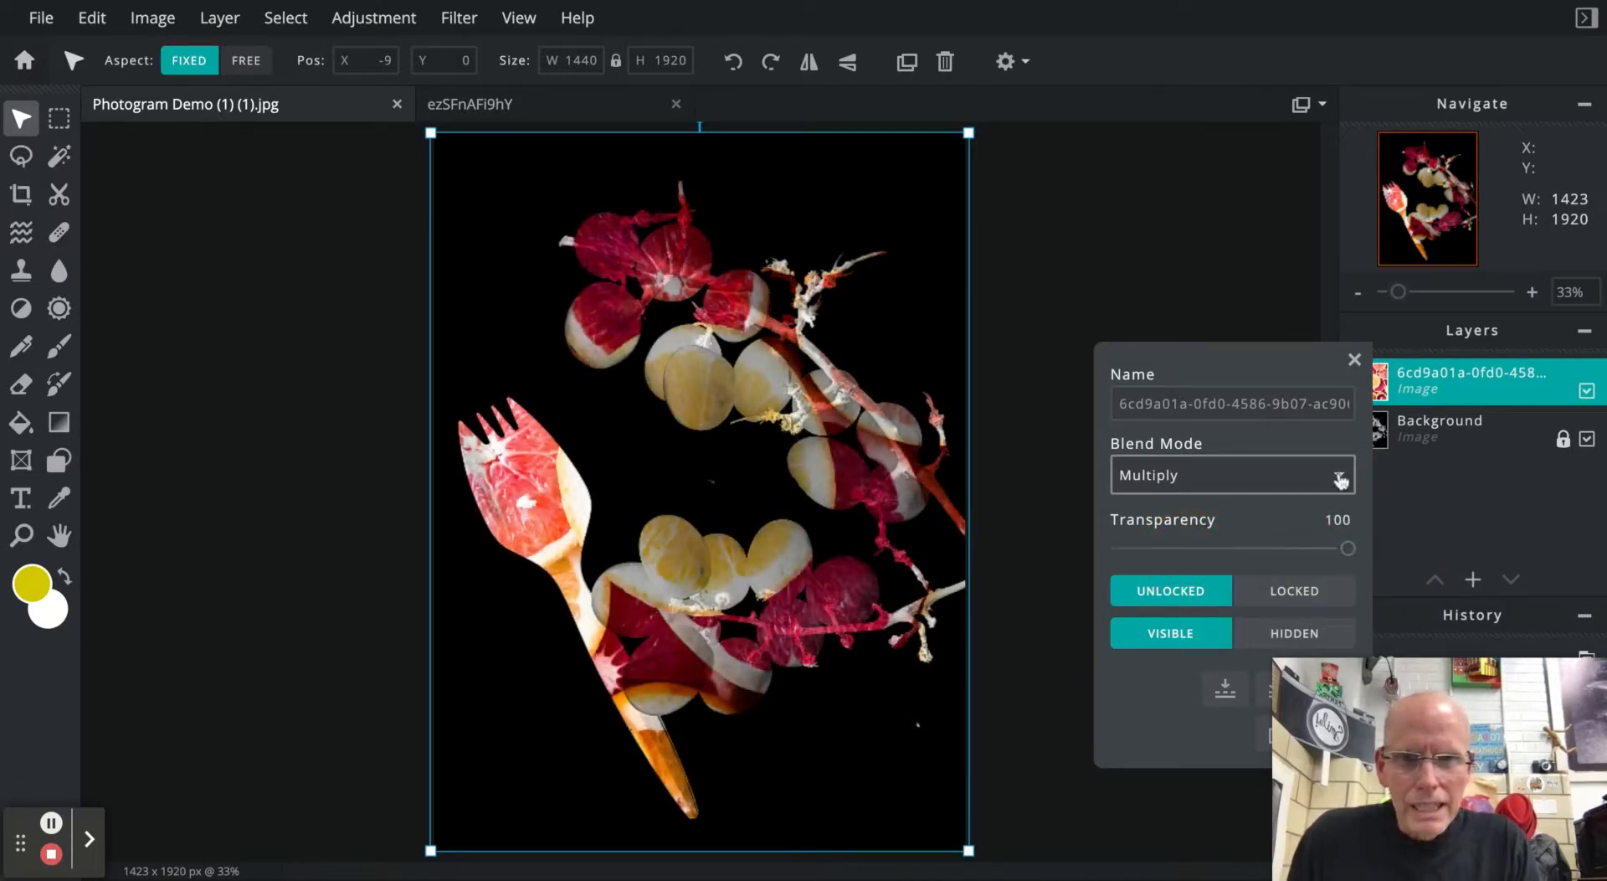
- Try the Screen, Lighter and Darken blend modes on the citrus layer, testing the transparency with Screen and Darken
left_click(1319, 503)
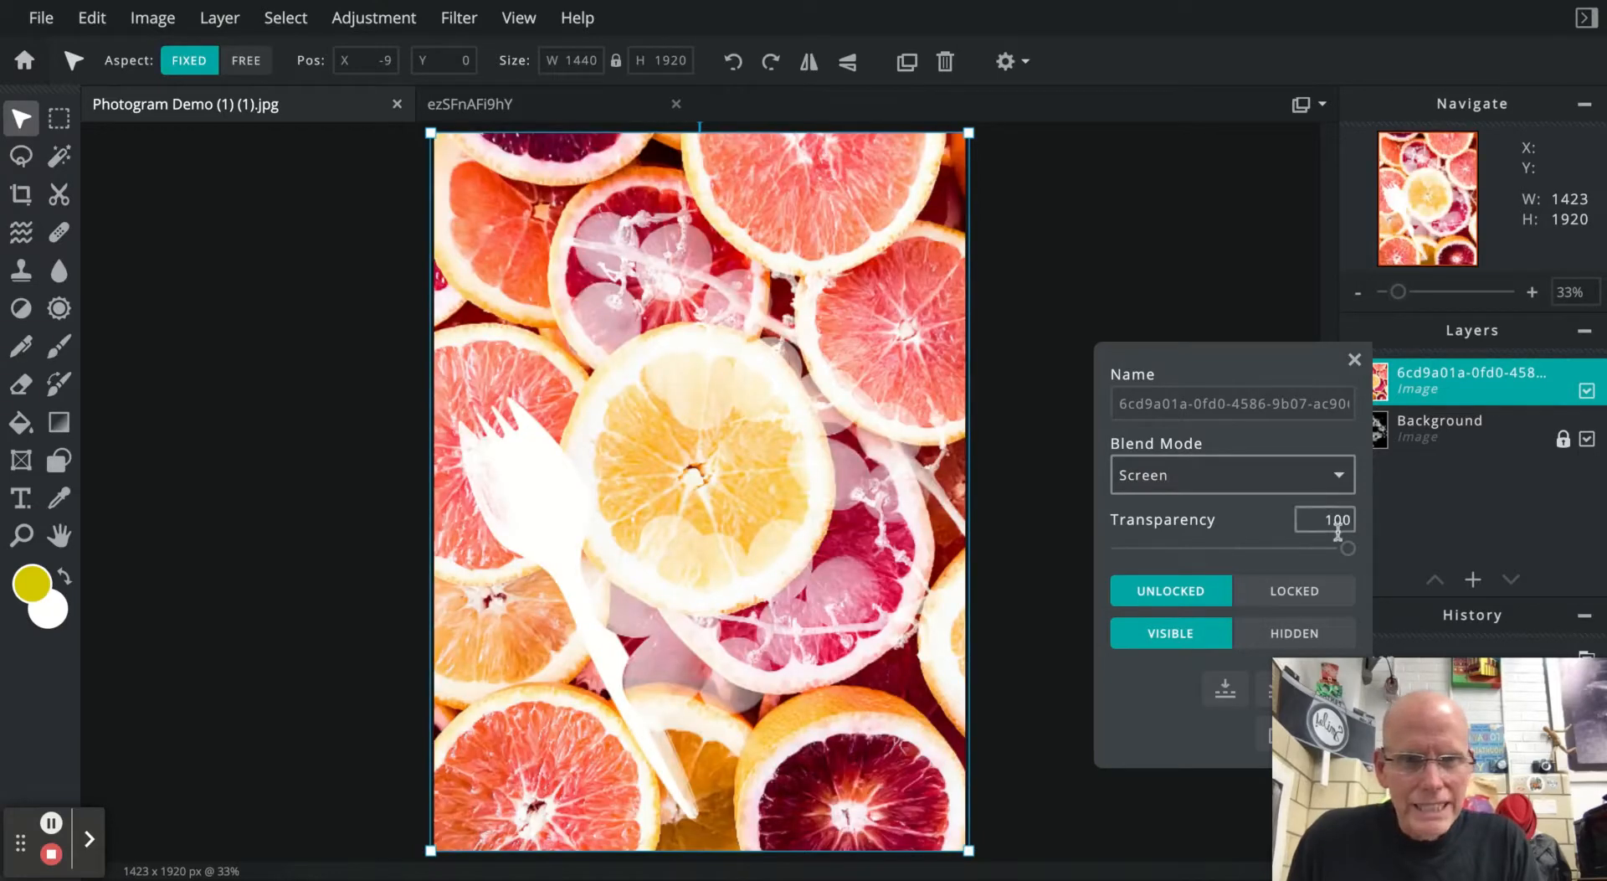
left_click_drag(1347, 548, 1394, 561)
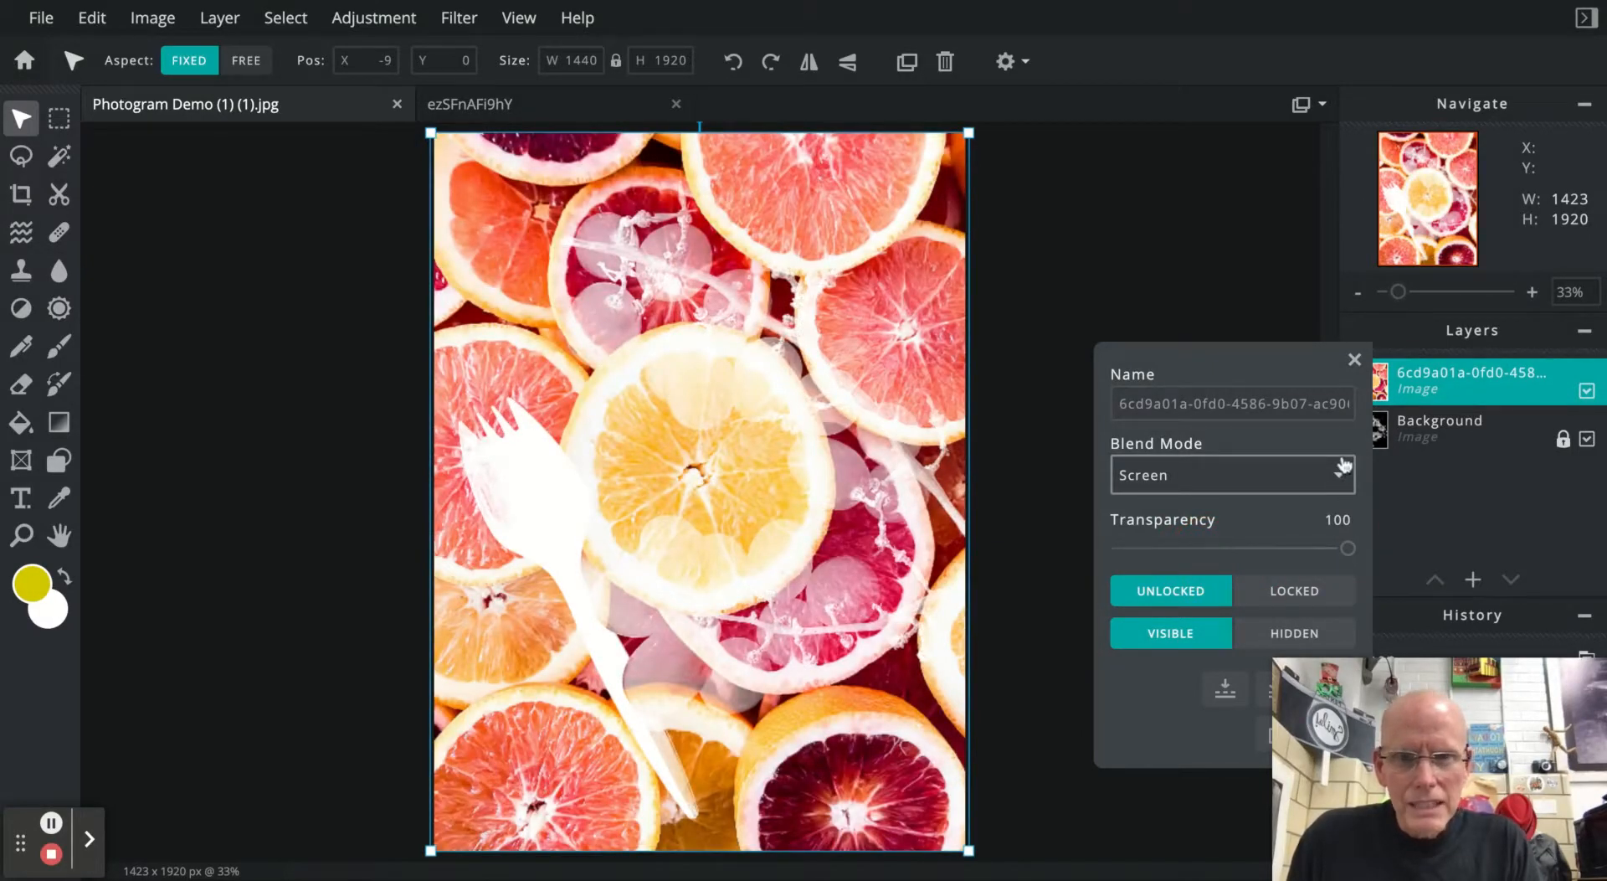
left_click(1320, 512)
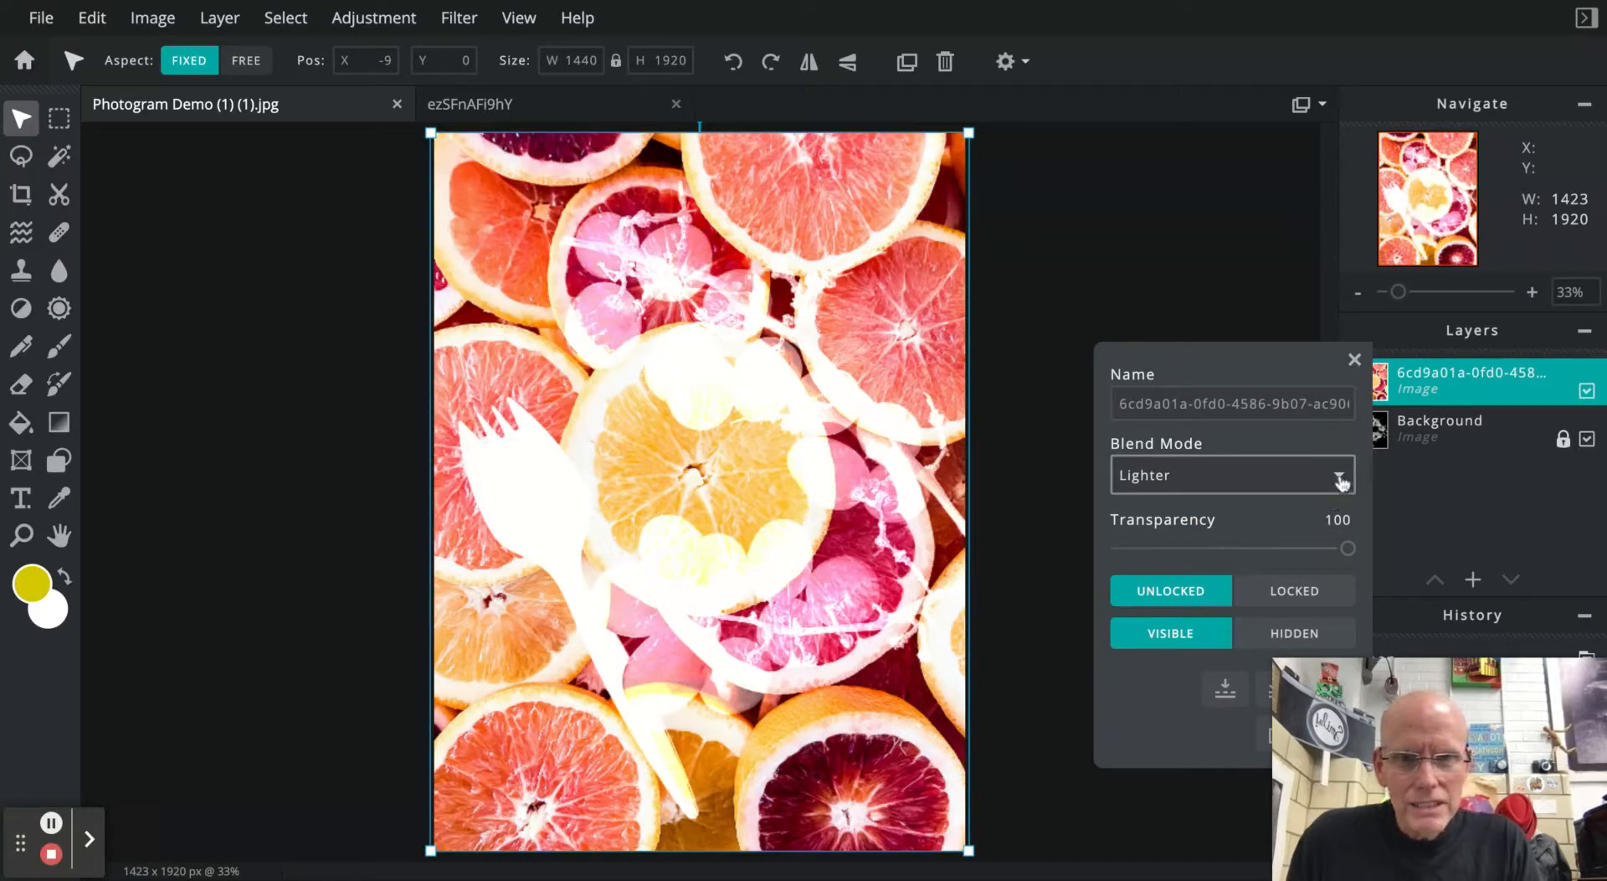
left_click(1309, 520)
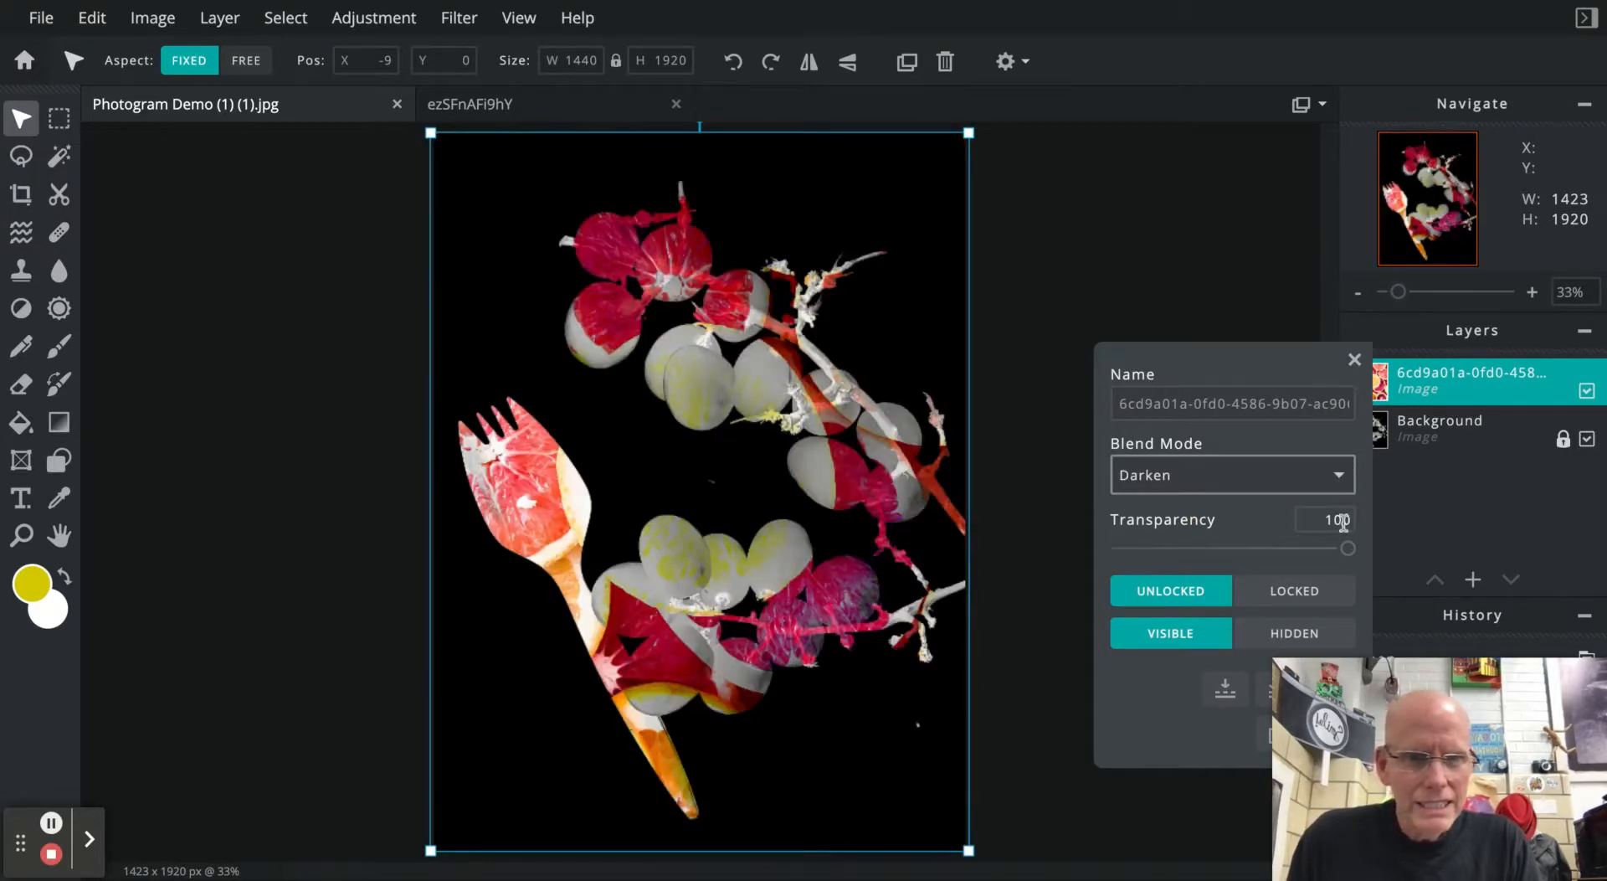
mouse_move(1348, 550)
left_mouse_down()
mouse_move(1241, 547)
mouse_move(1349, 549)
left_mouse_up()
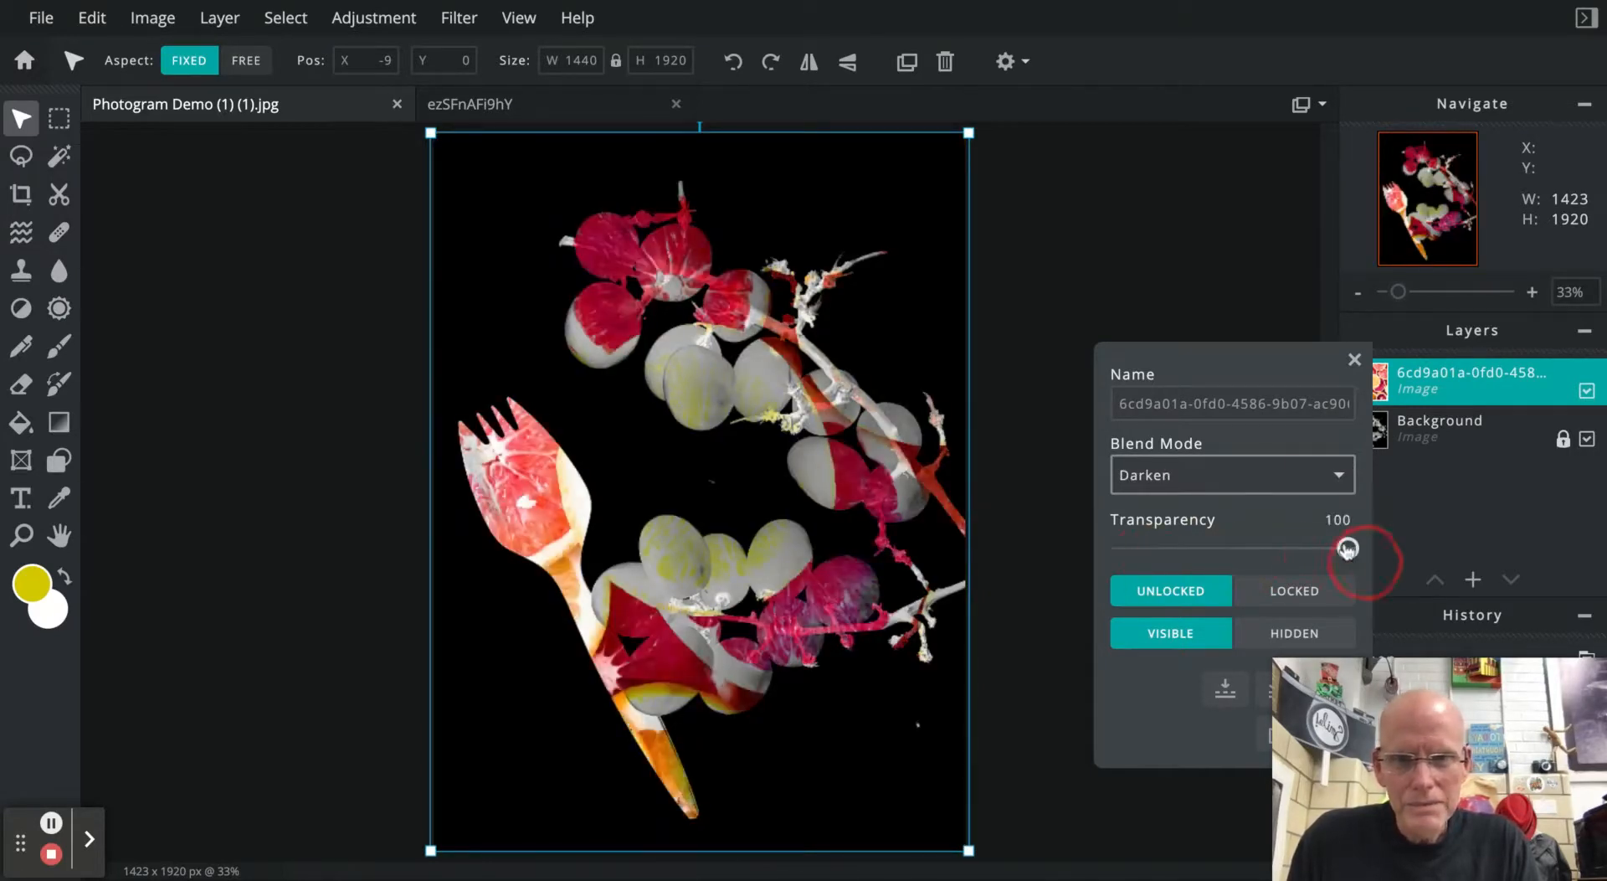
- Try the Color-dodge and Color-burn blend modes on the citrus layer, testing the transparency and returning it to 100
left_click(1342, 477)
left_click(1317, 458)
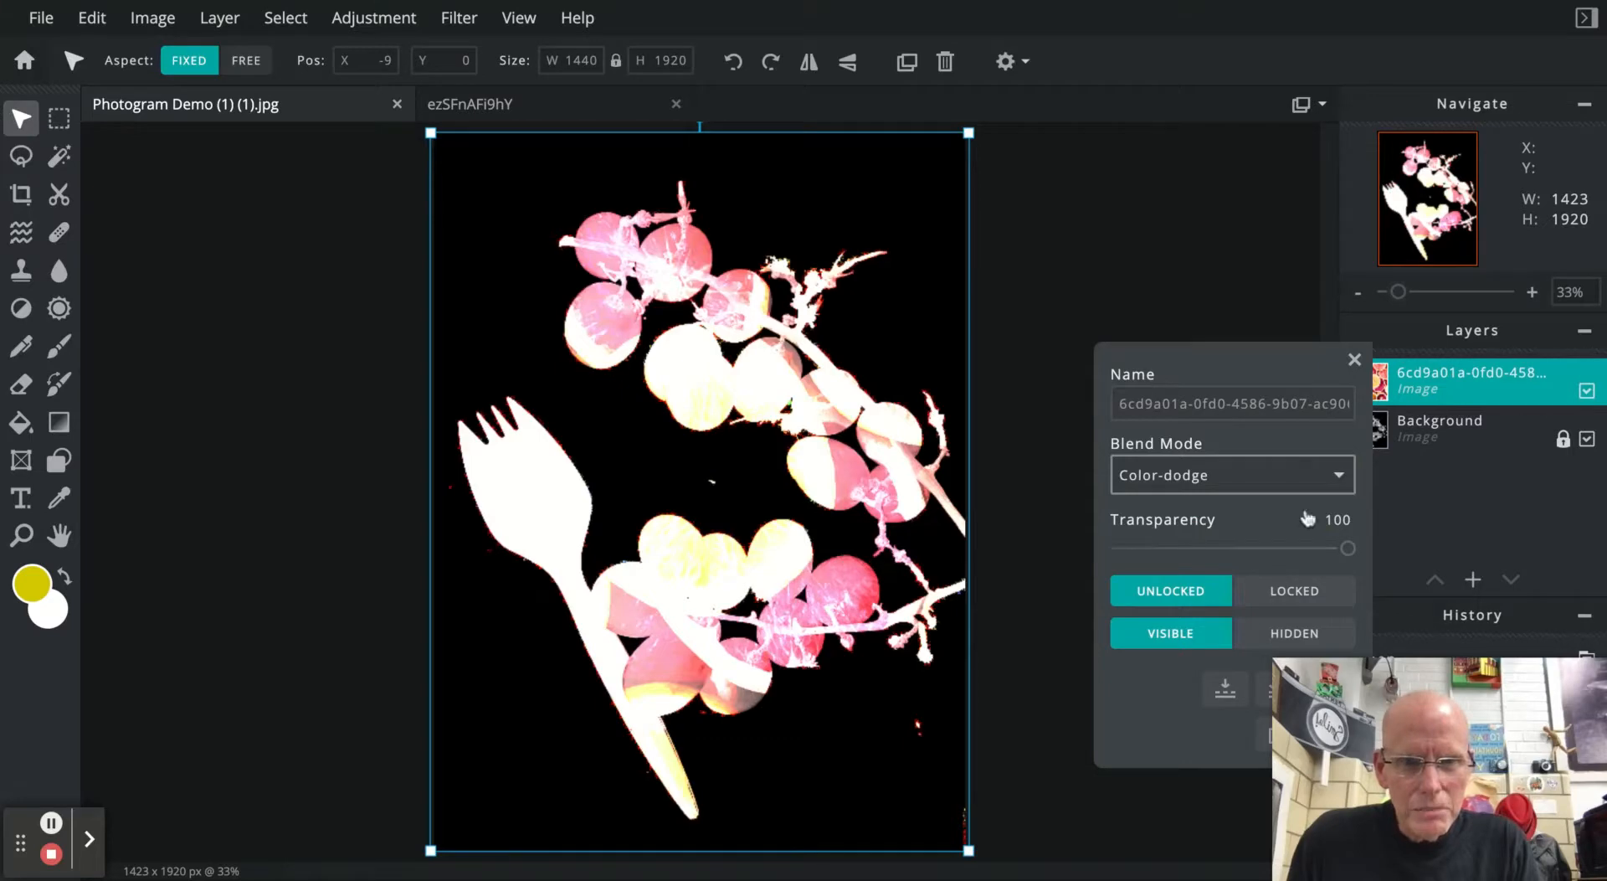
key("Down")
mouse_move(1348, 549)
left_mouse_down()
mouse_move(1198, 549)
mouse_move(1372, 552)
left_mouse_up()
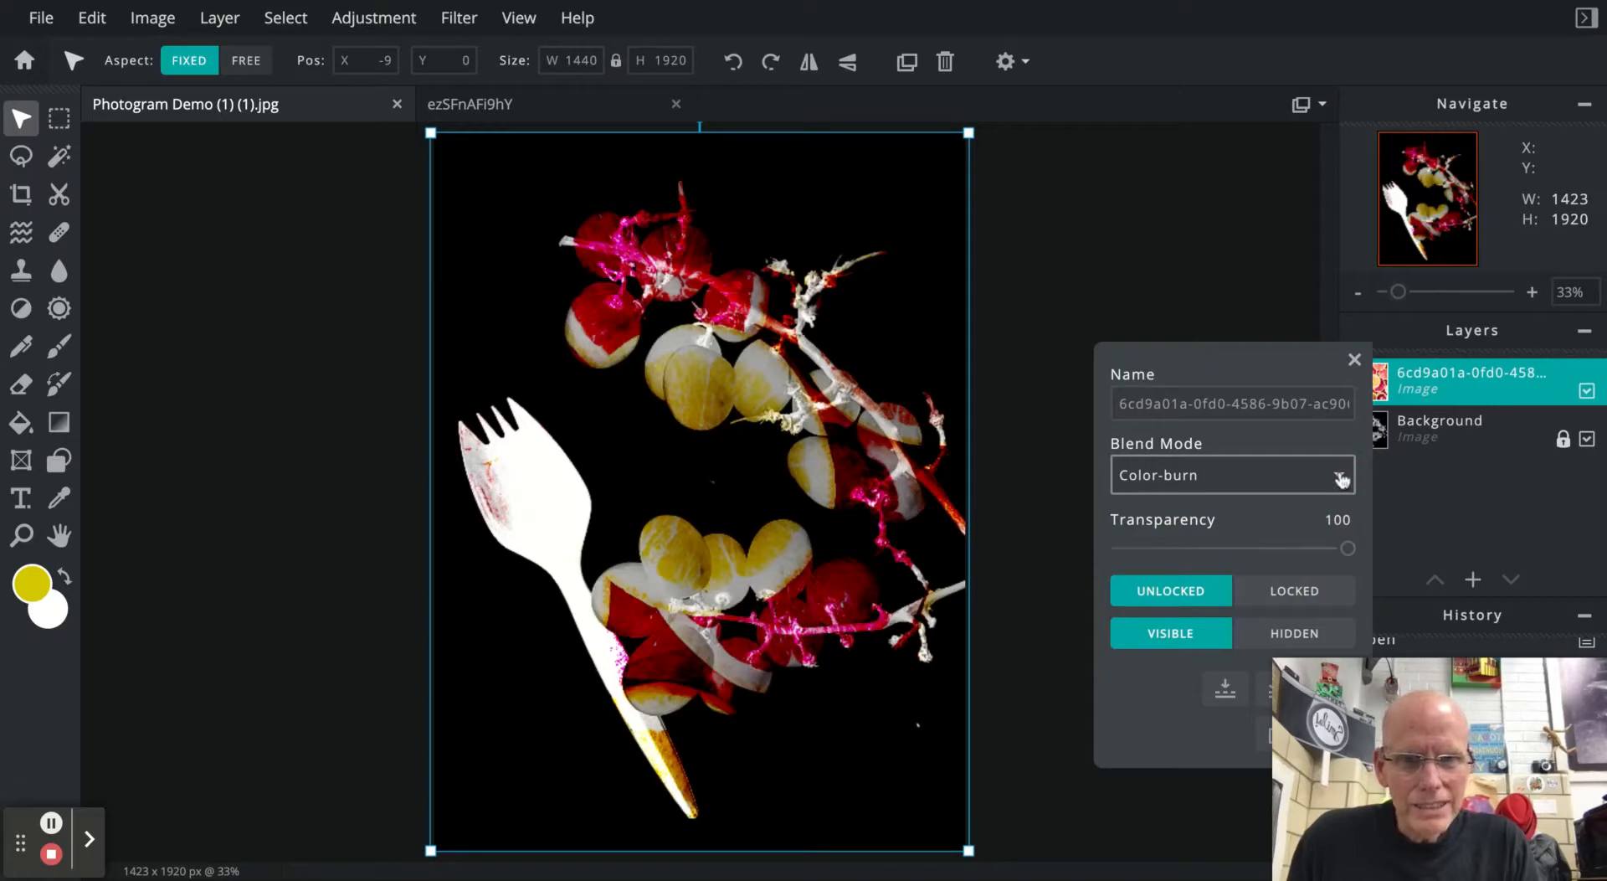
- Set the citrus layer's blend mode to Exclusion and test its transparency, ending at 100
left_click(1301, 549)
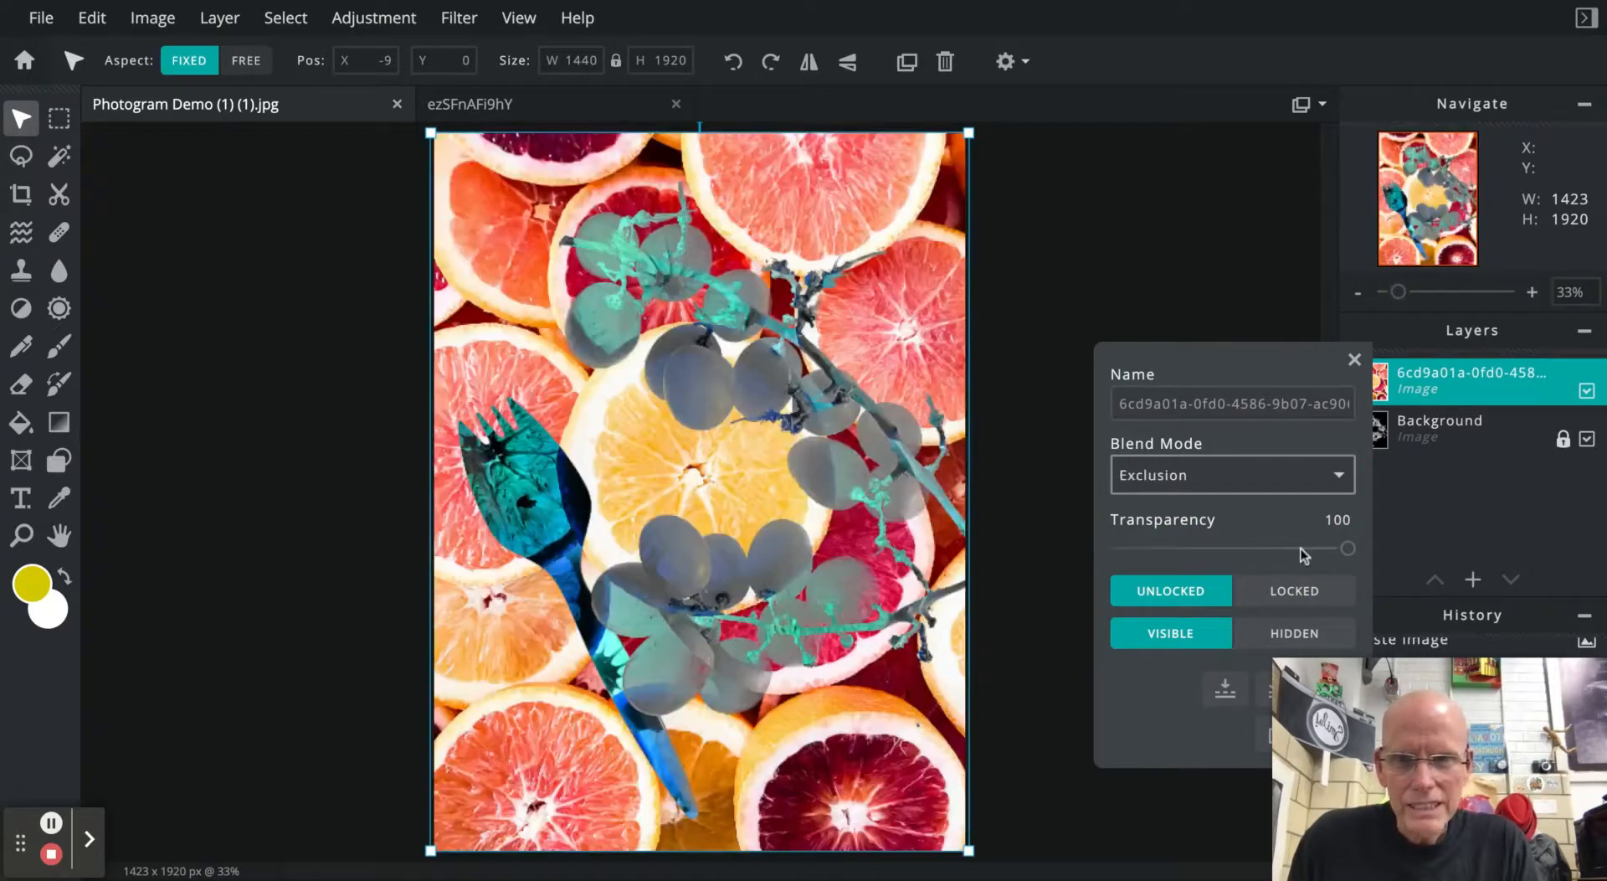
left_click_drag(1345, 548, 1381, 603)
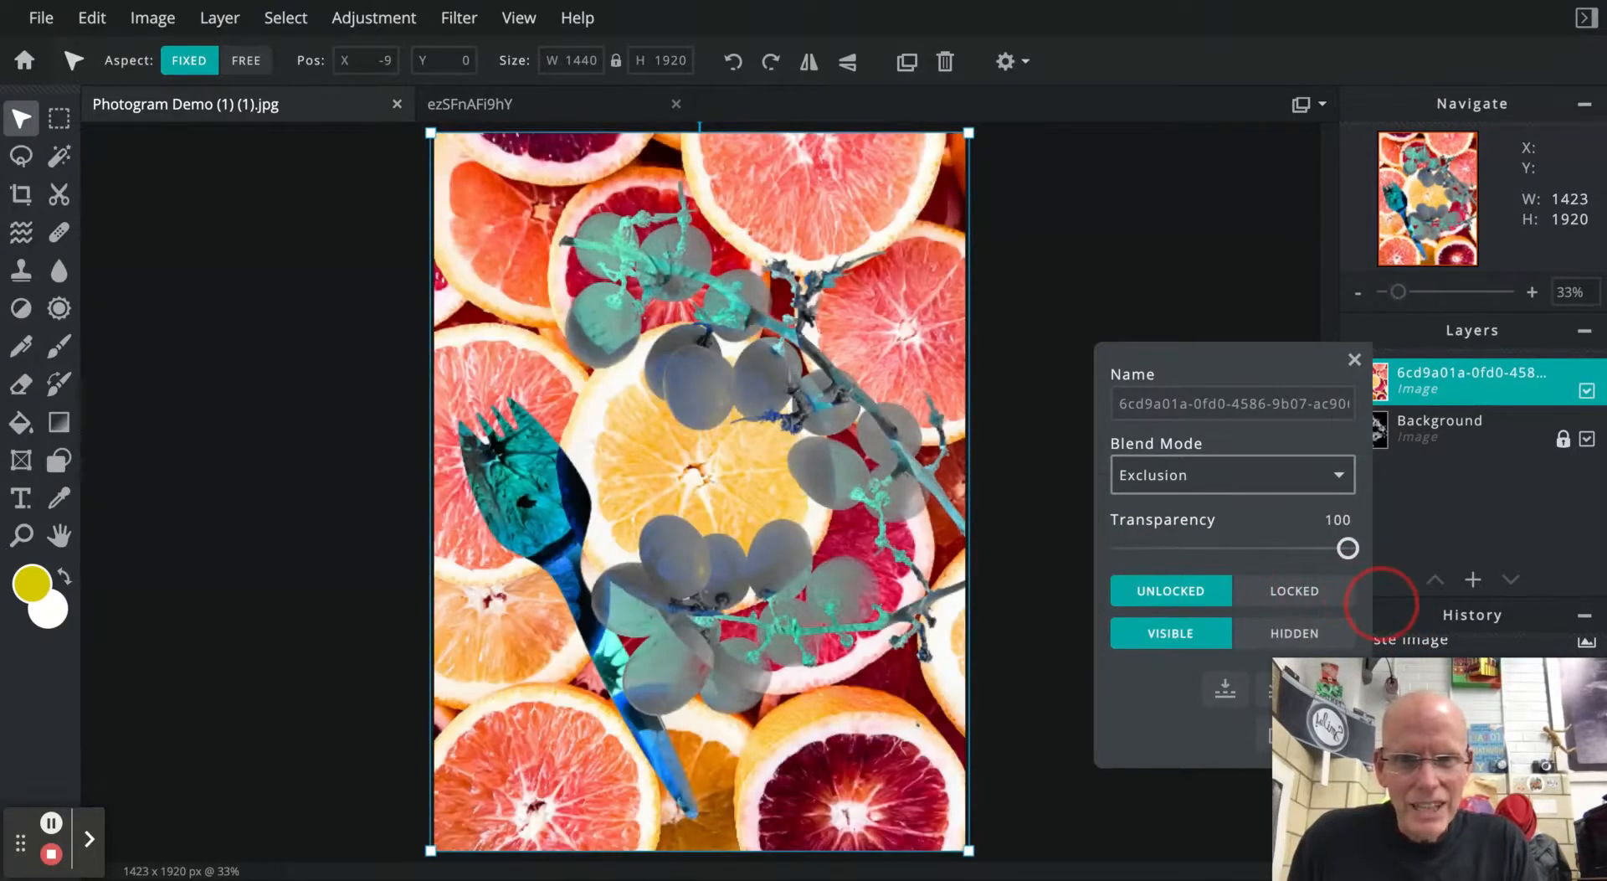
- Set the citrus layer's blend mode back to Multiply and close its layer settings
left_click(1312, 465)
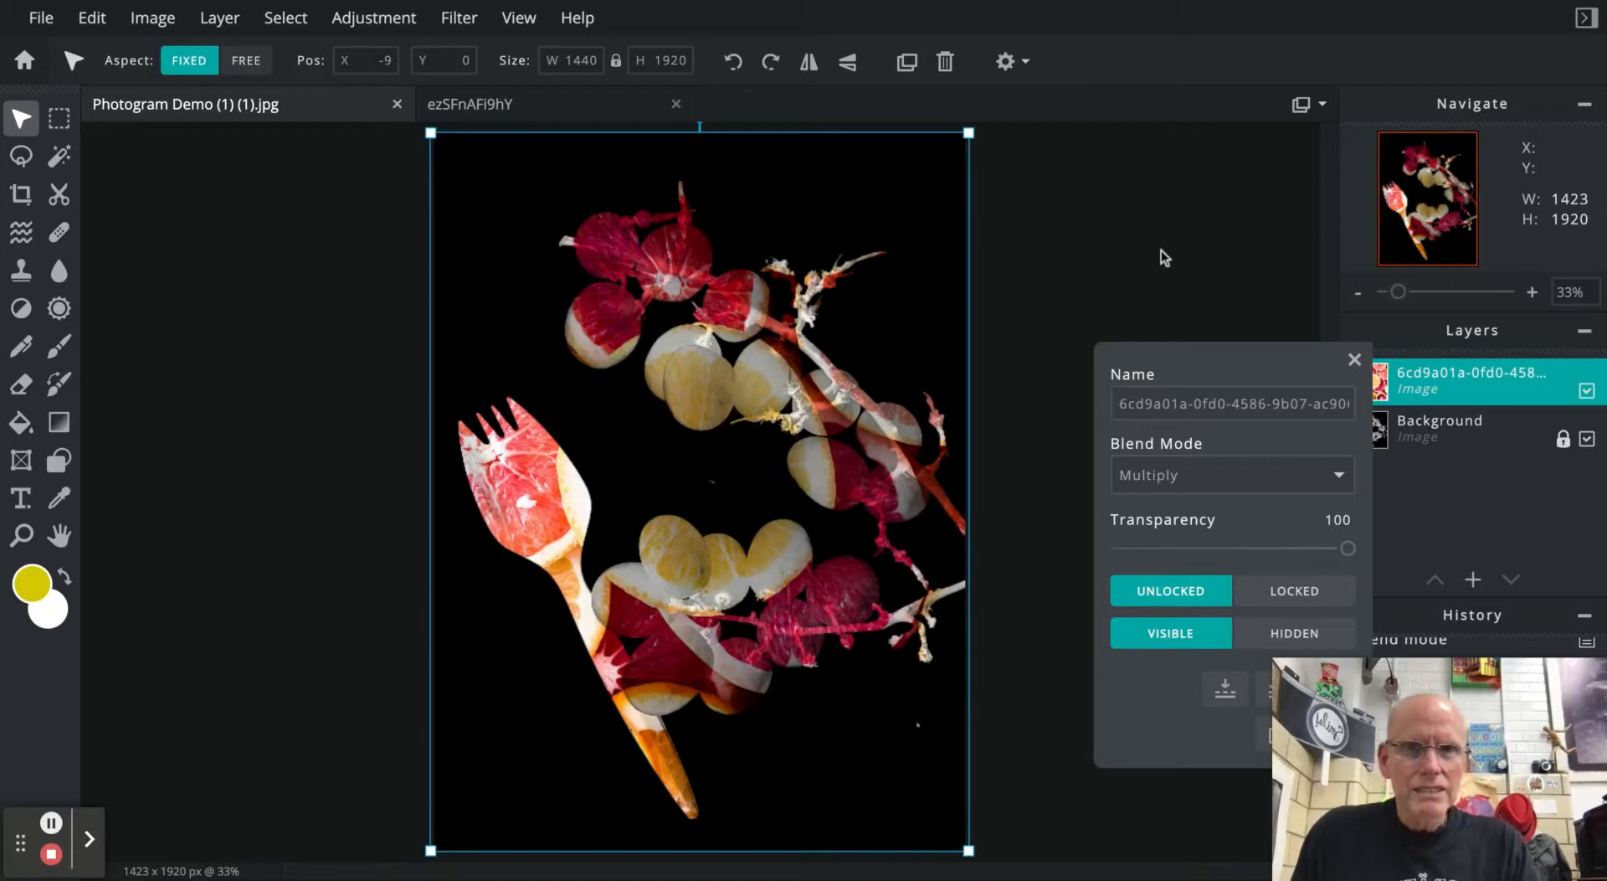
left_click(1192, 275)
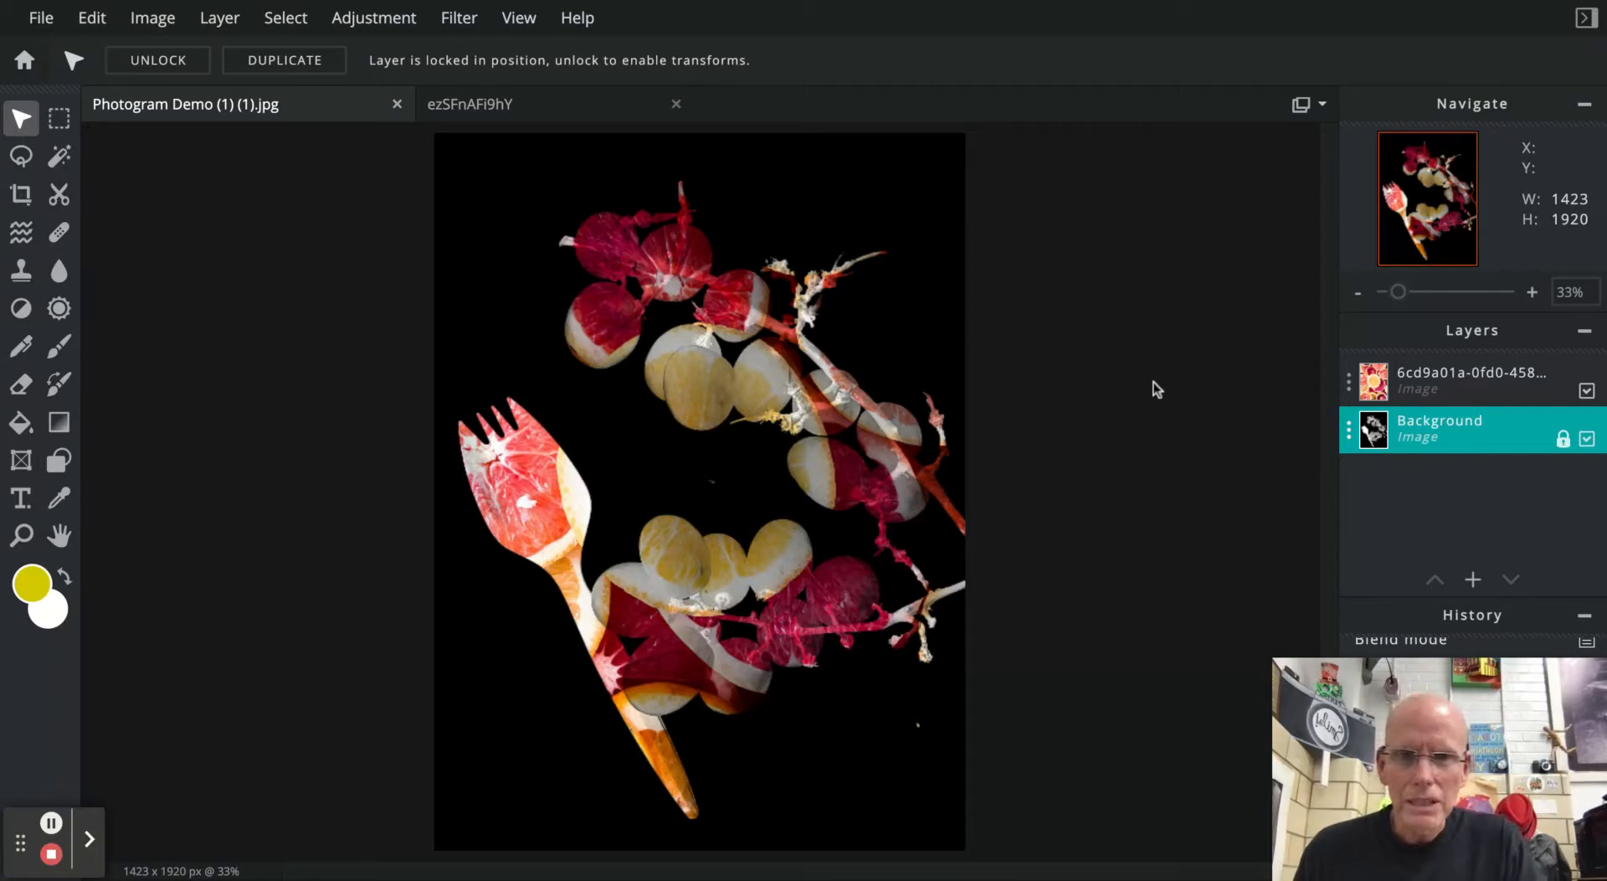
- Select the citrus layer and shift it down and to the right, to about X 230, Y 63
left_click(904, 471)
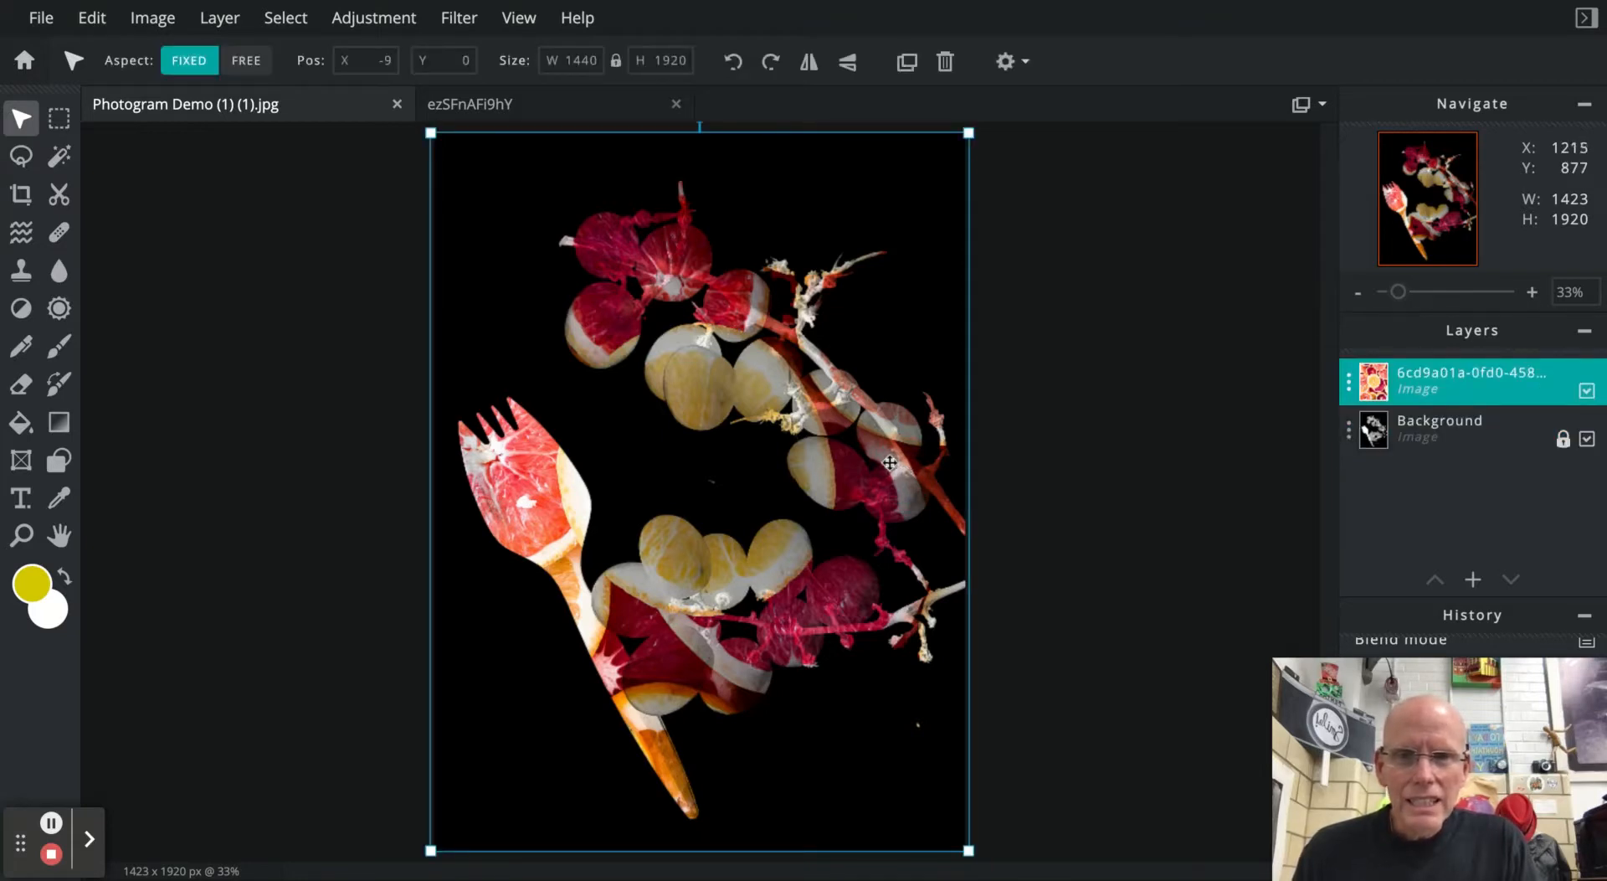
left_click_drag(903, 463, 993, 486)
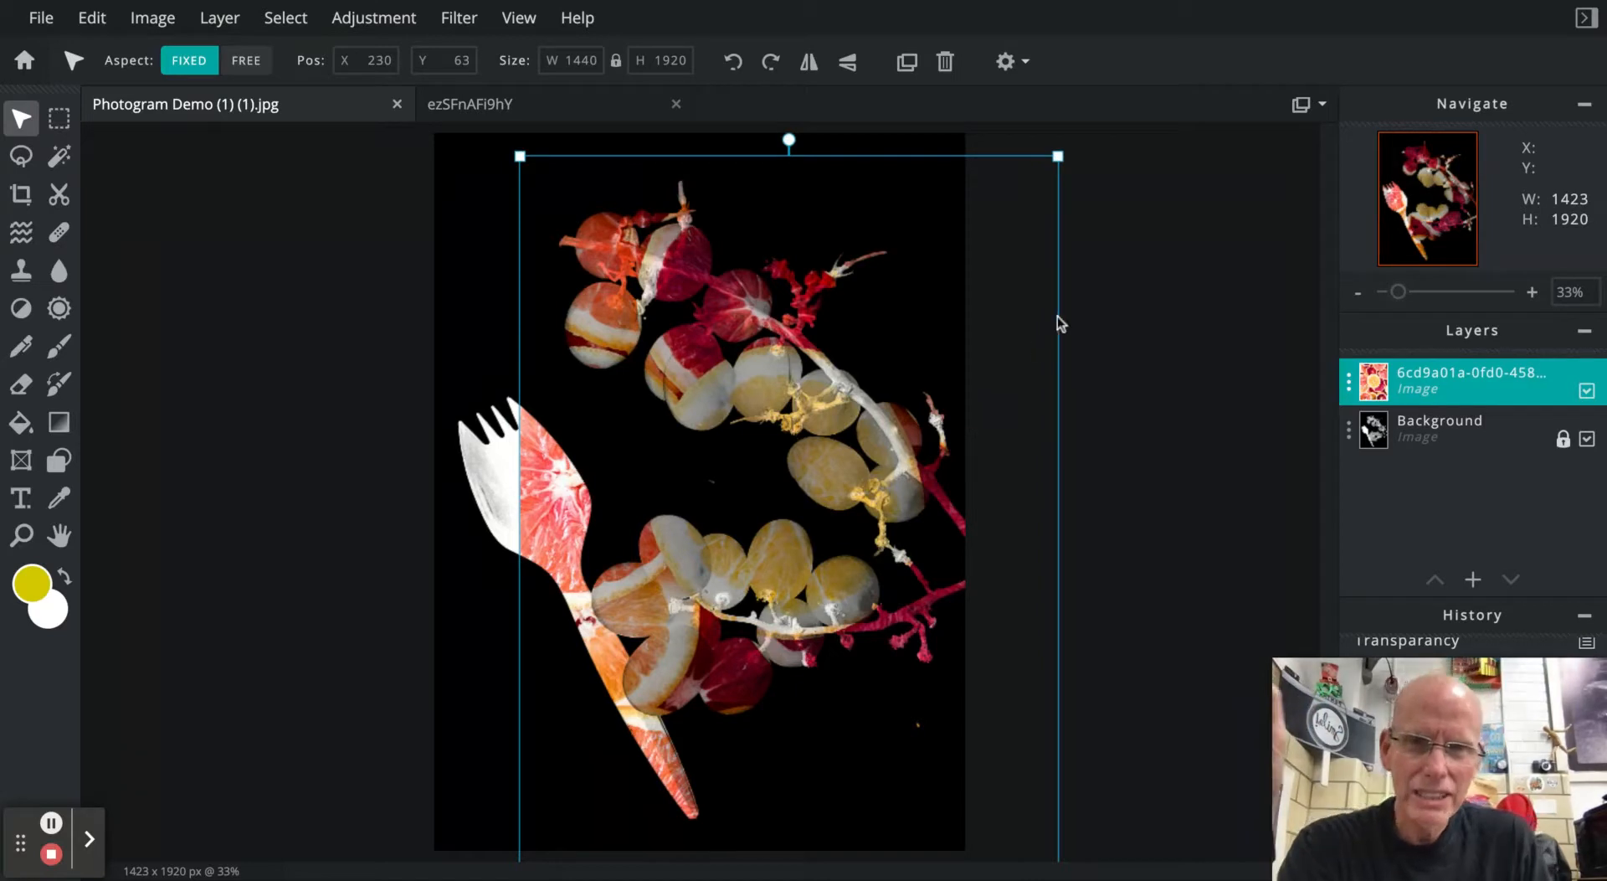
- Enlarge the citrus layer proportionally from its upper-left corner to about 3648 x 4864 pixels
scroll(1133, 489, "down", 1)
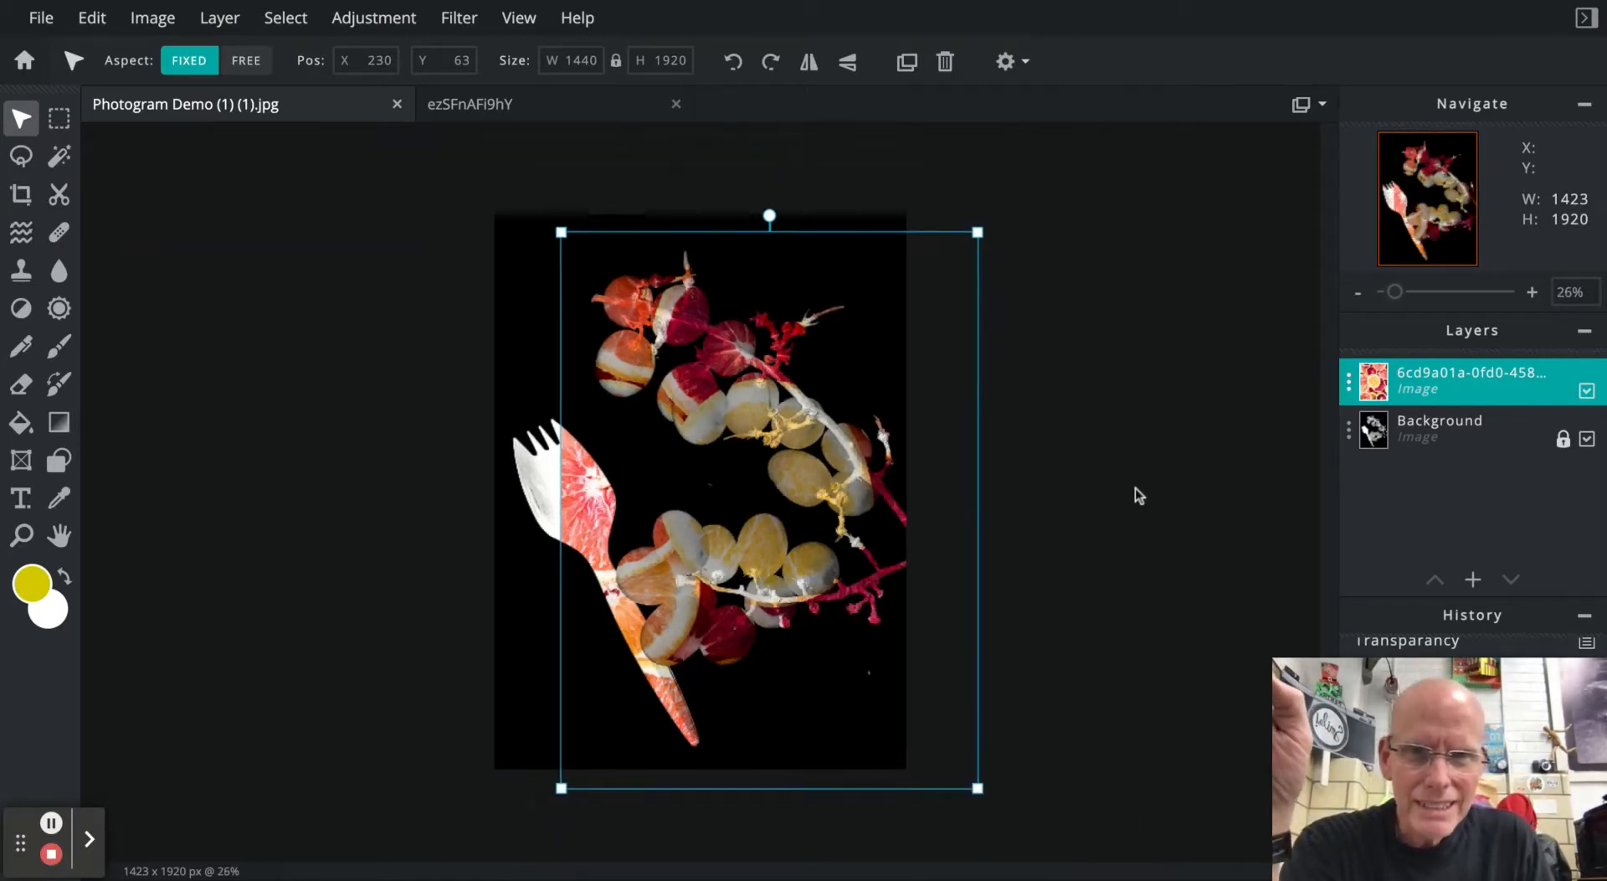
scroll(1125, 492, "down", 1)
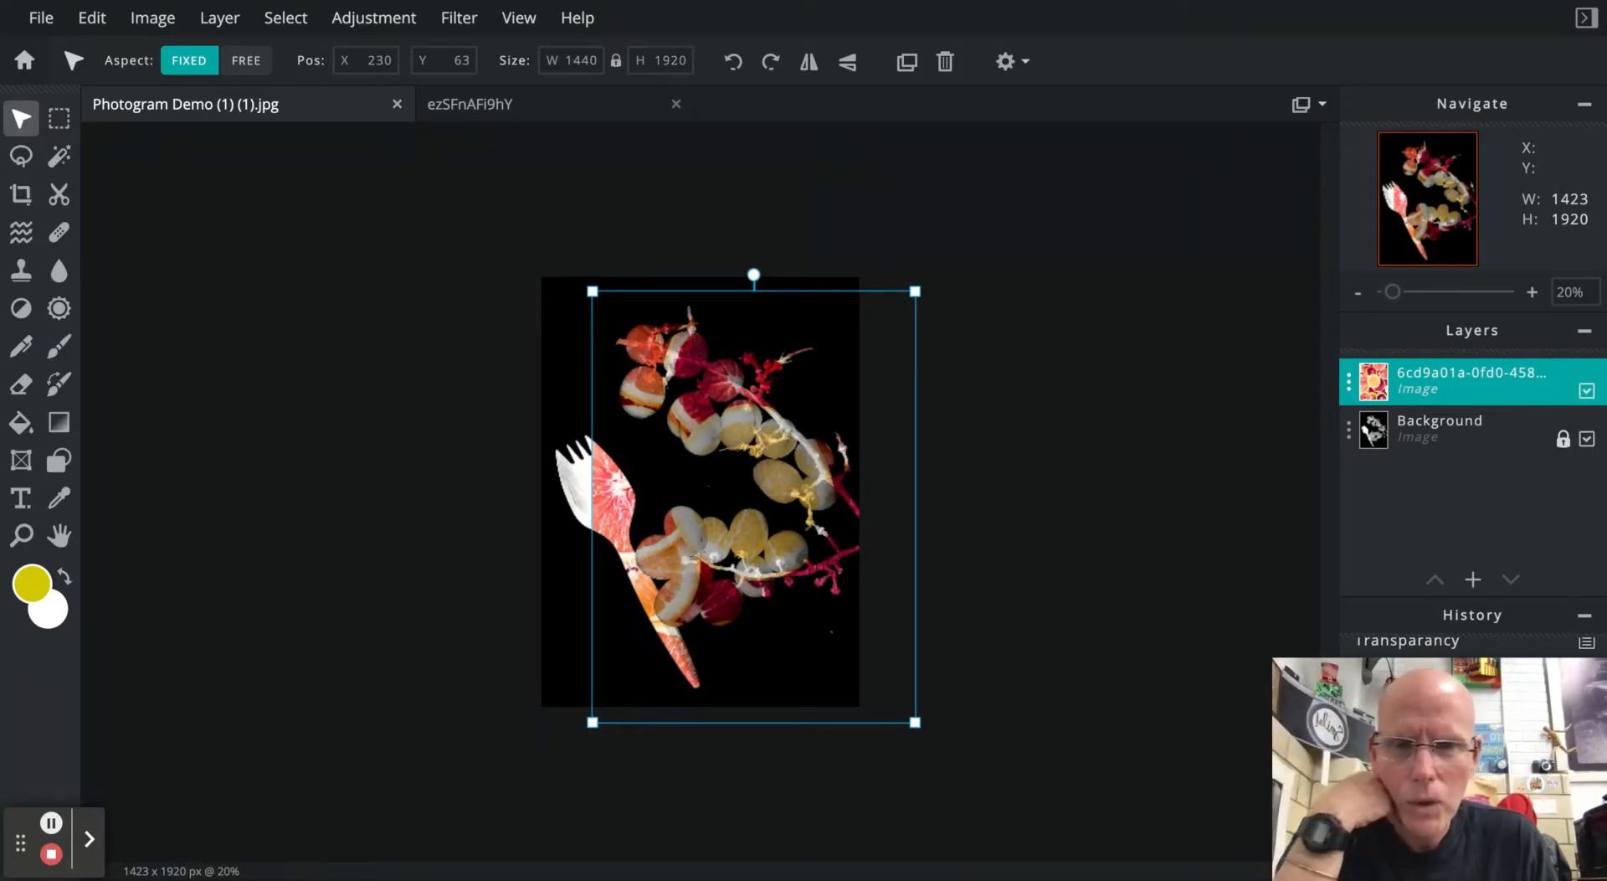
scroll(1088, 459, "up", 2)
scroll(1087, 458, "down", 3)
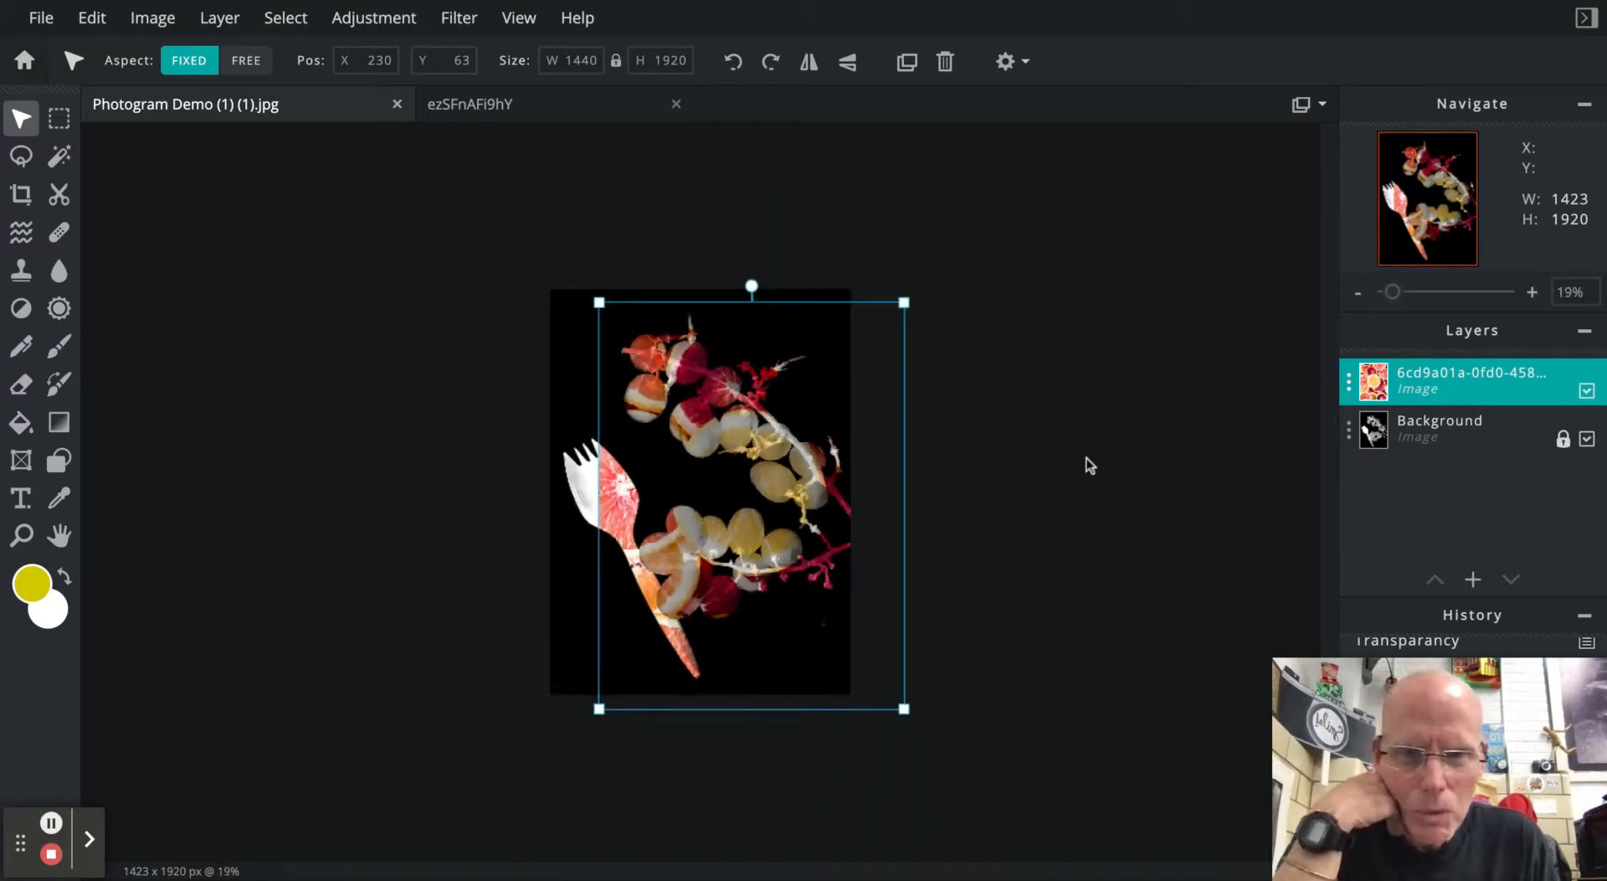
scroll(1087, 458, "up", 3)
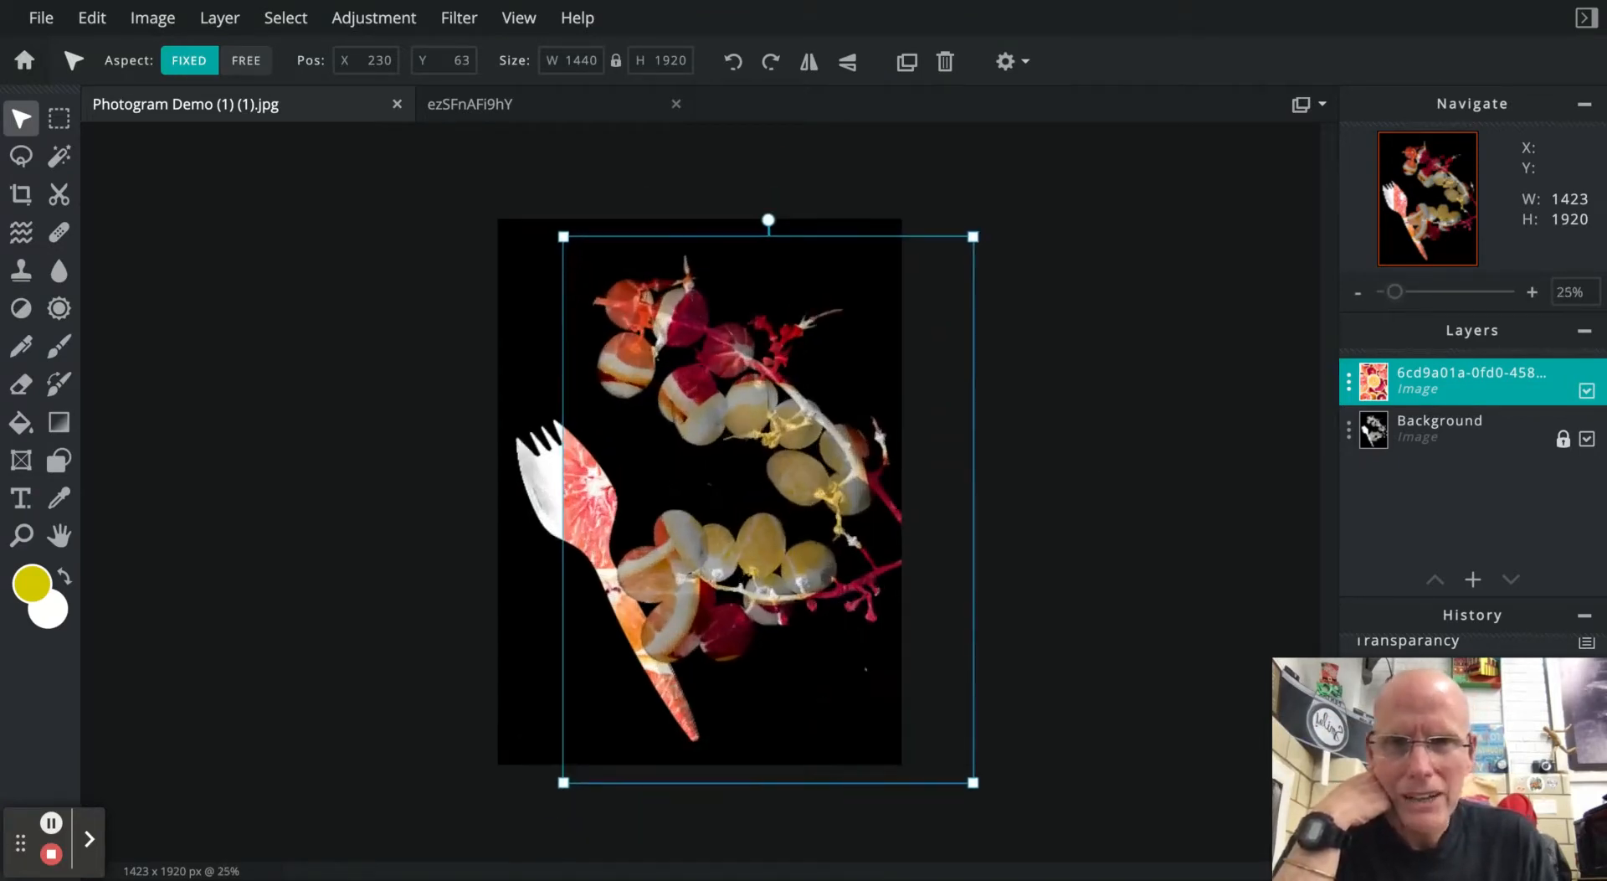
scroll(1087, 458, "down", 3)
scroll(662, 291, "up", 3)
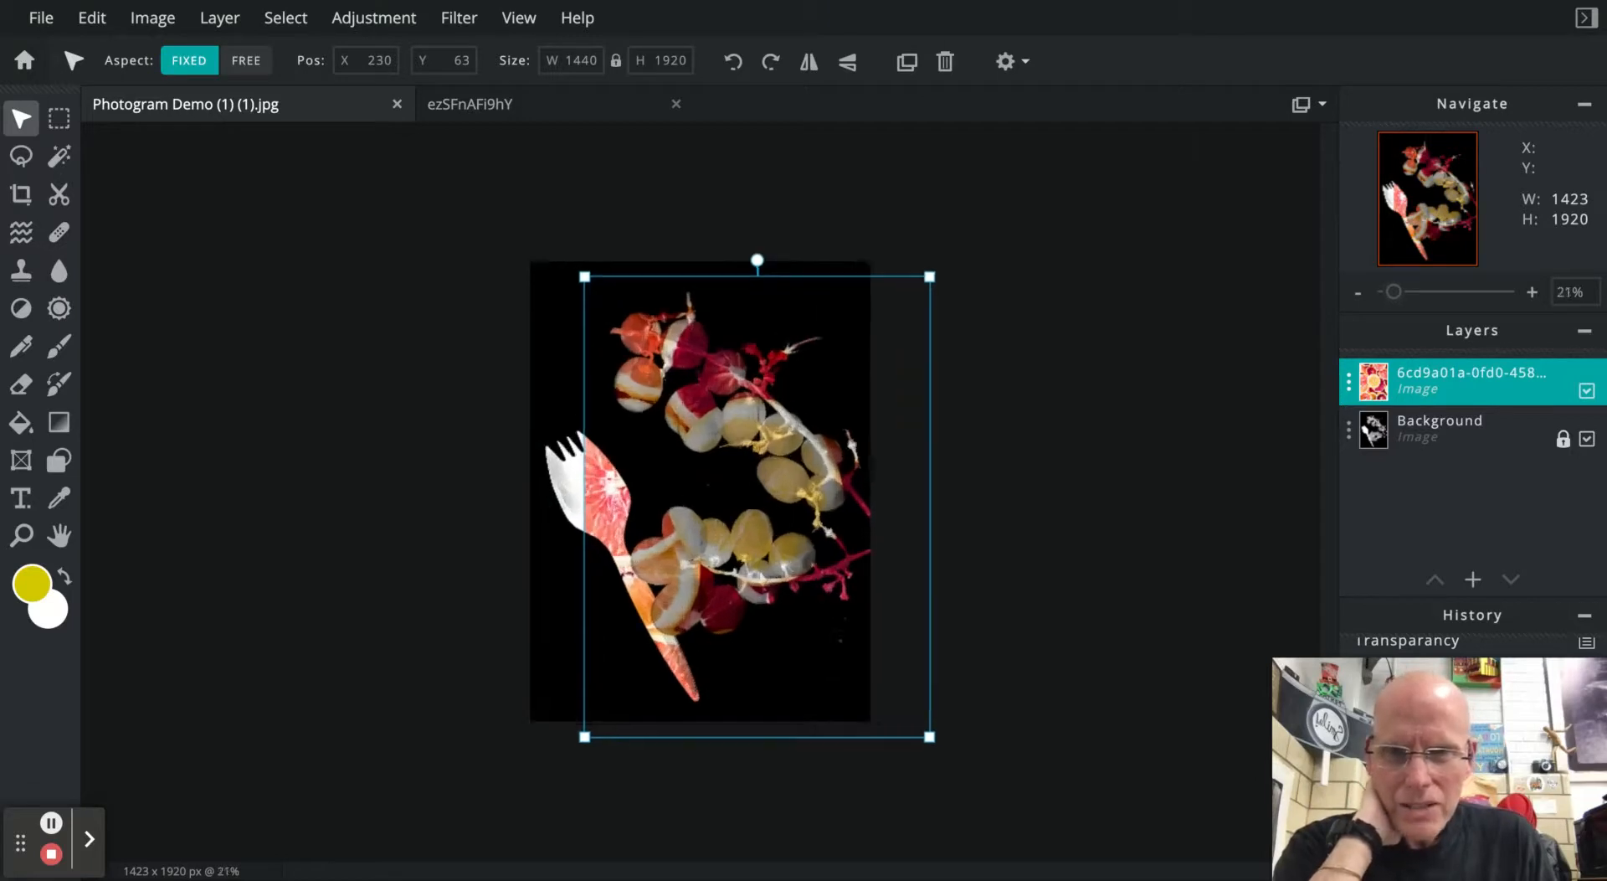
scroll(663, 291, "down", 1)
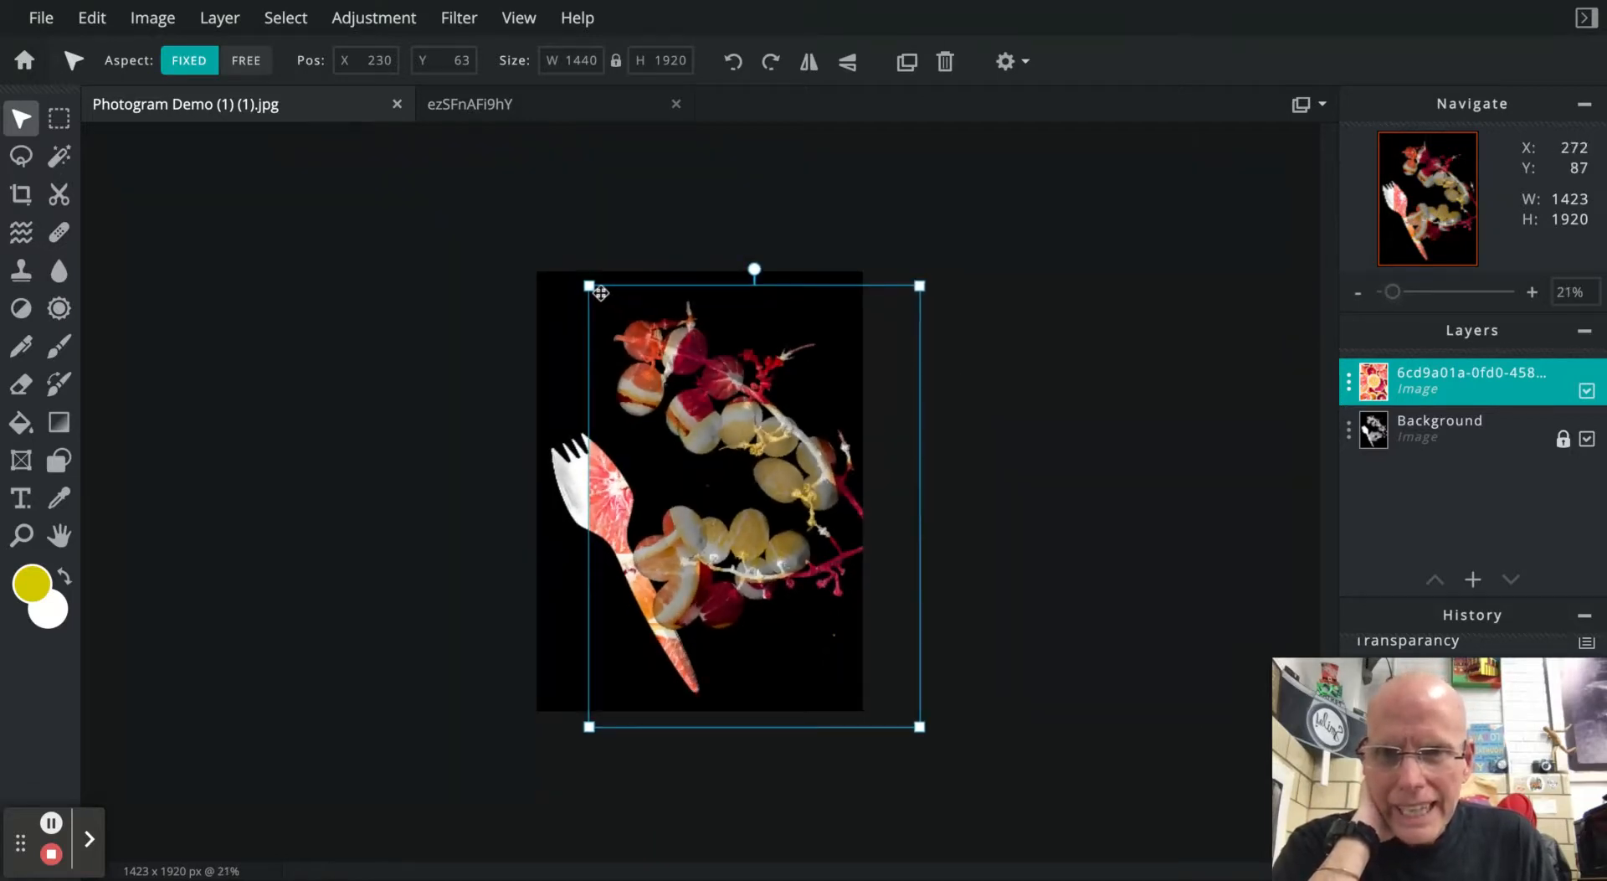
left_click_drag(590, 286, 81, 194)
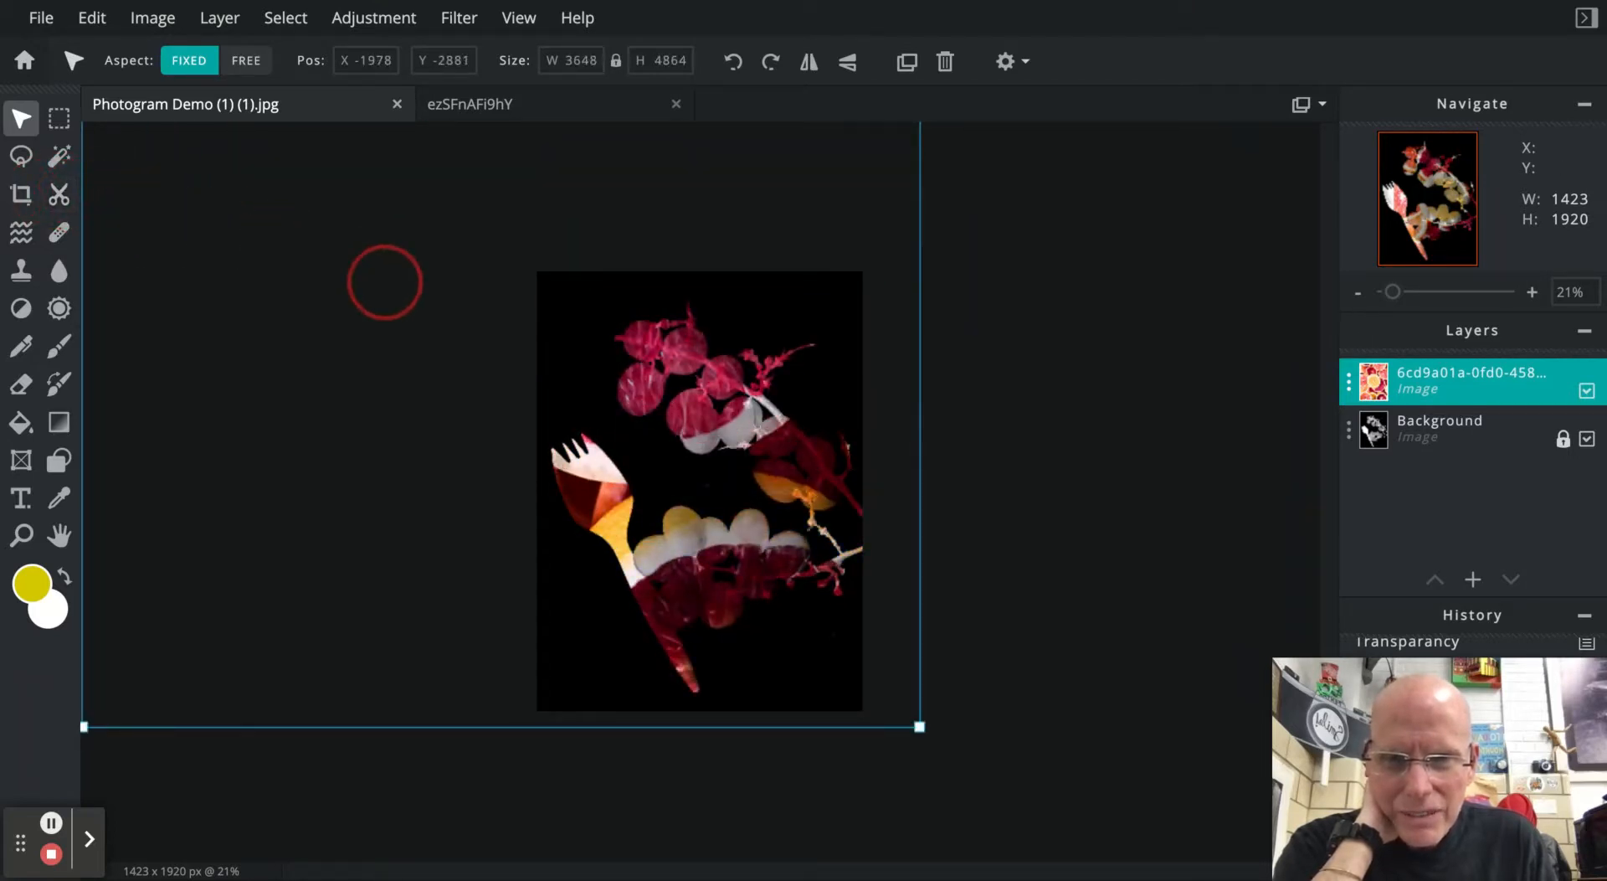
scroll(652, 485, "up", 4)
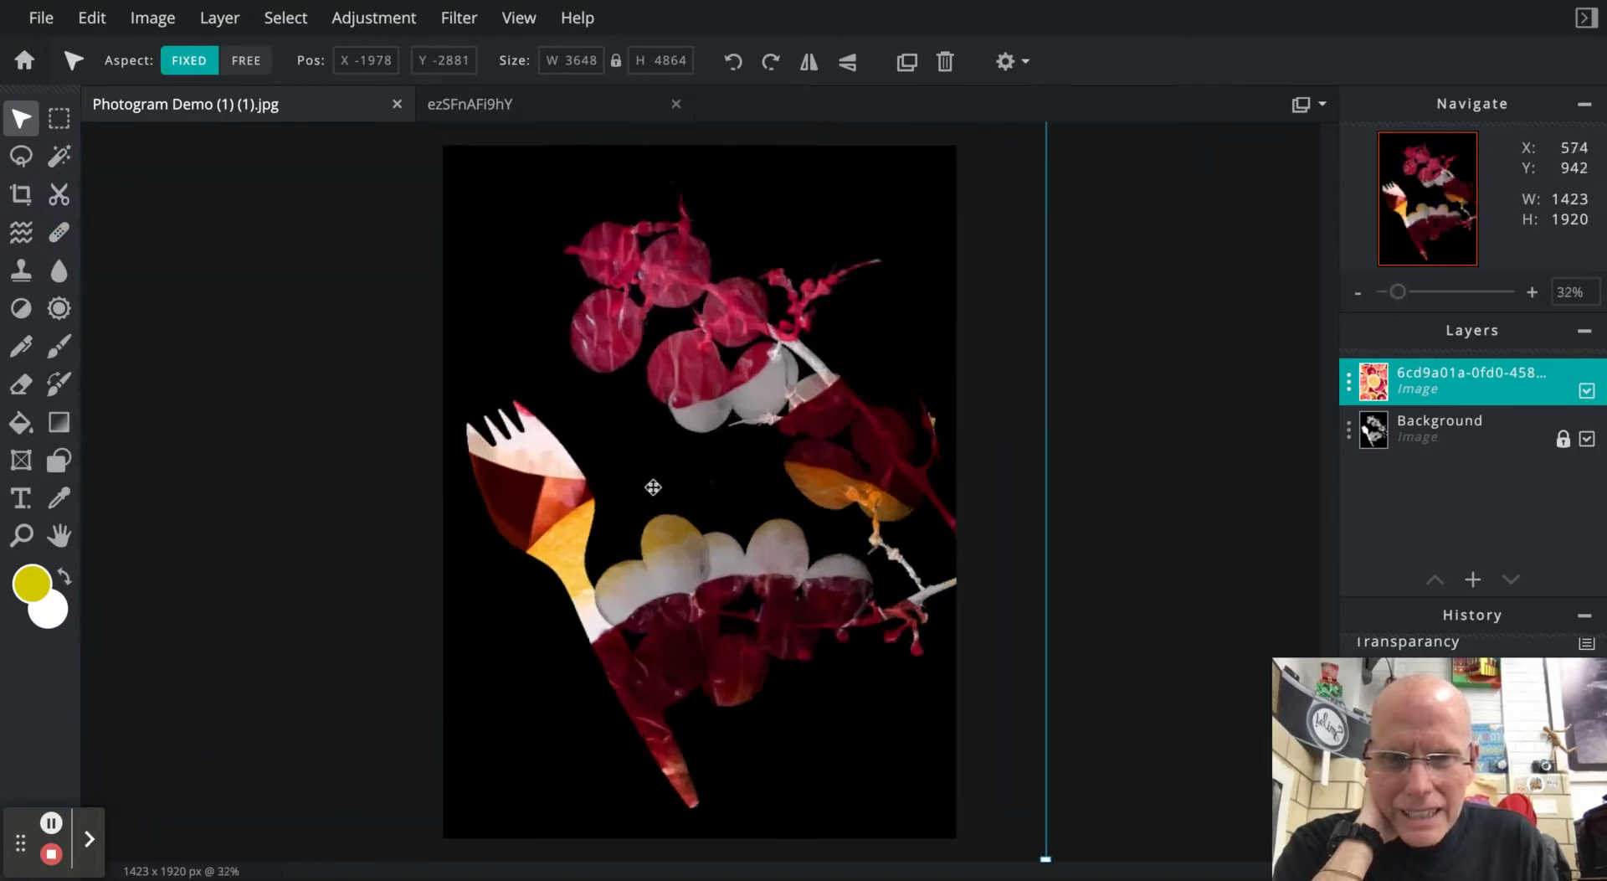
- Shrink the citrus layer to about 1594 x 2125 pixels and reposition it over the photogram at about X 48, Y -102
scroll(669, 474, "down", 6)
scroll(686, 462, "down", 5)
left_click_drag(350, 628, 538, 537)
left_click_drag(709, 305, 674, 592)
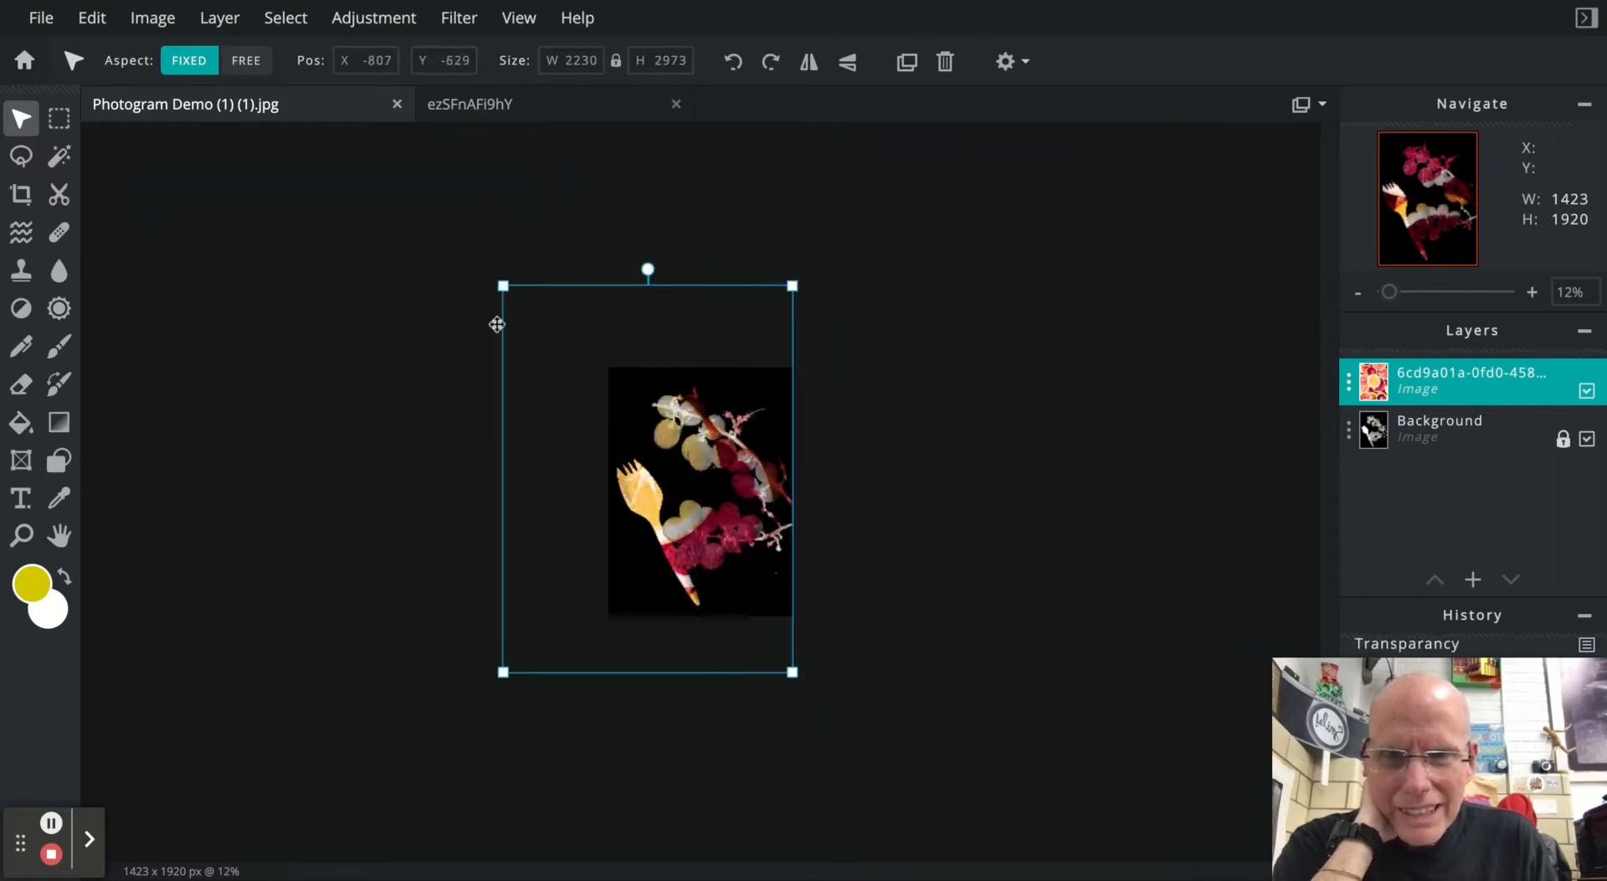
left_click_drag(501, 284, 584, 341)
scroll(933, 484, "up", 5)
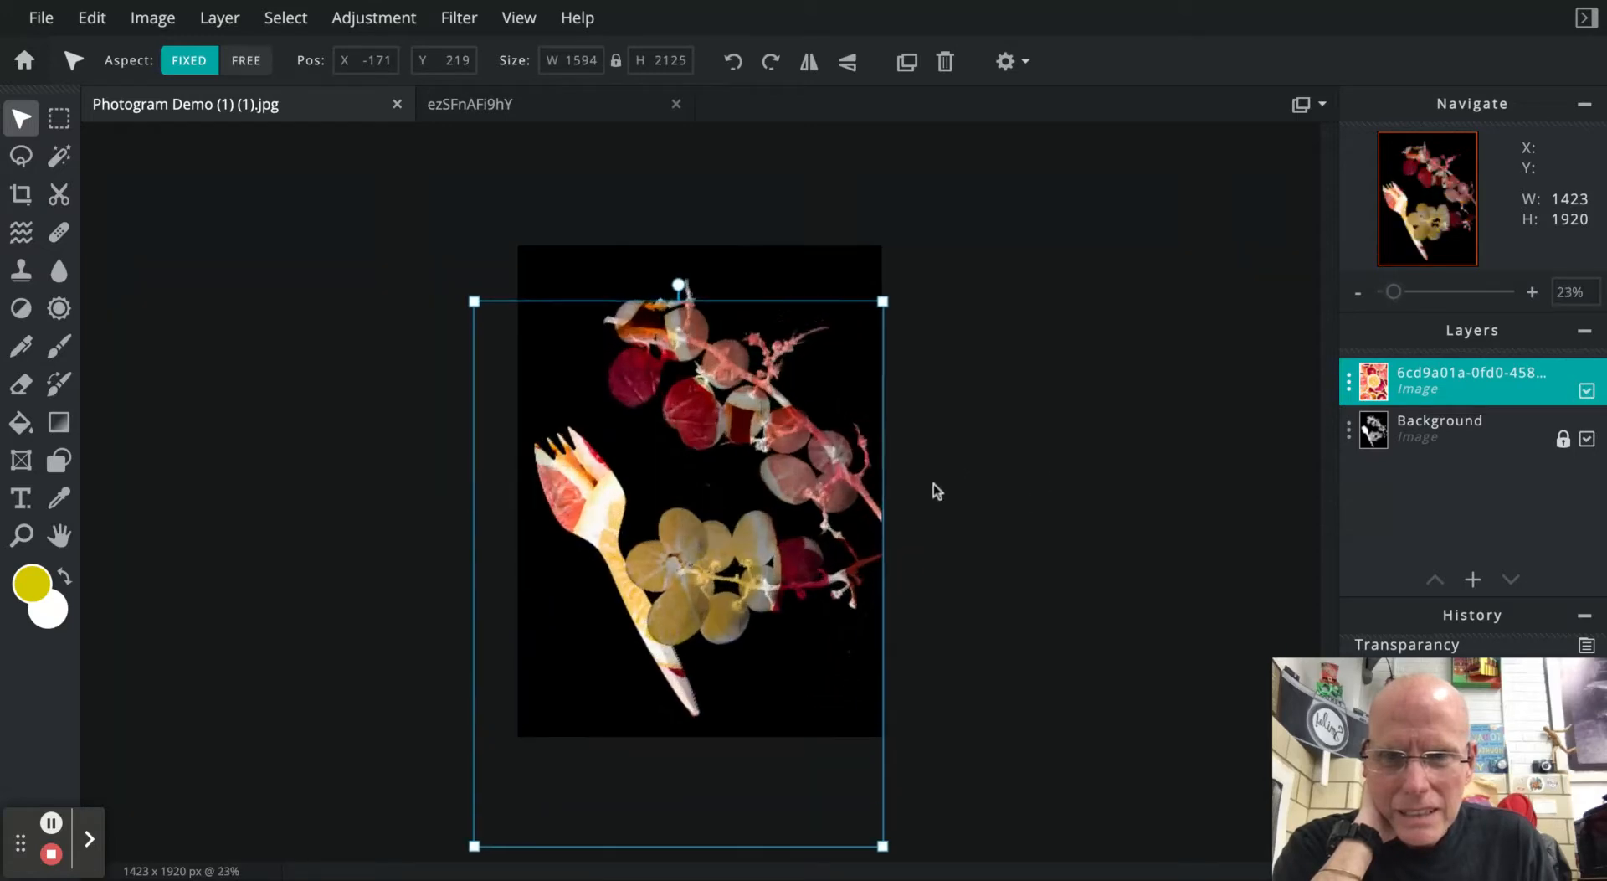
left_click_drag(670, 485, 677, 448)
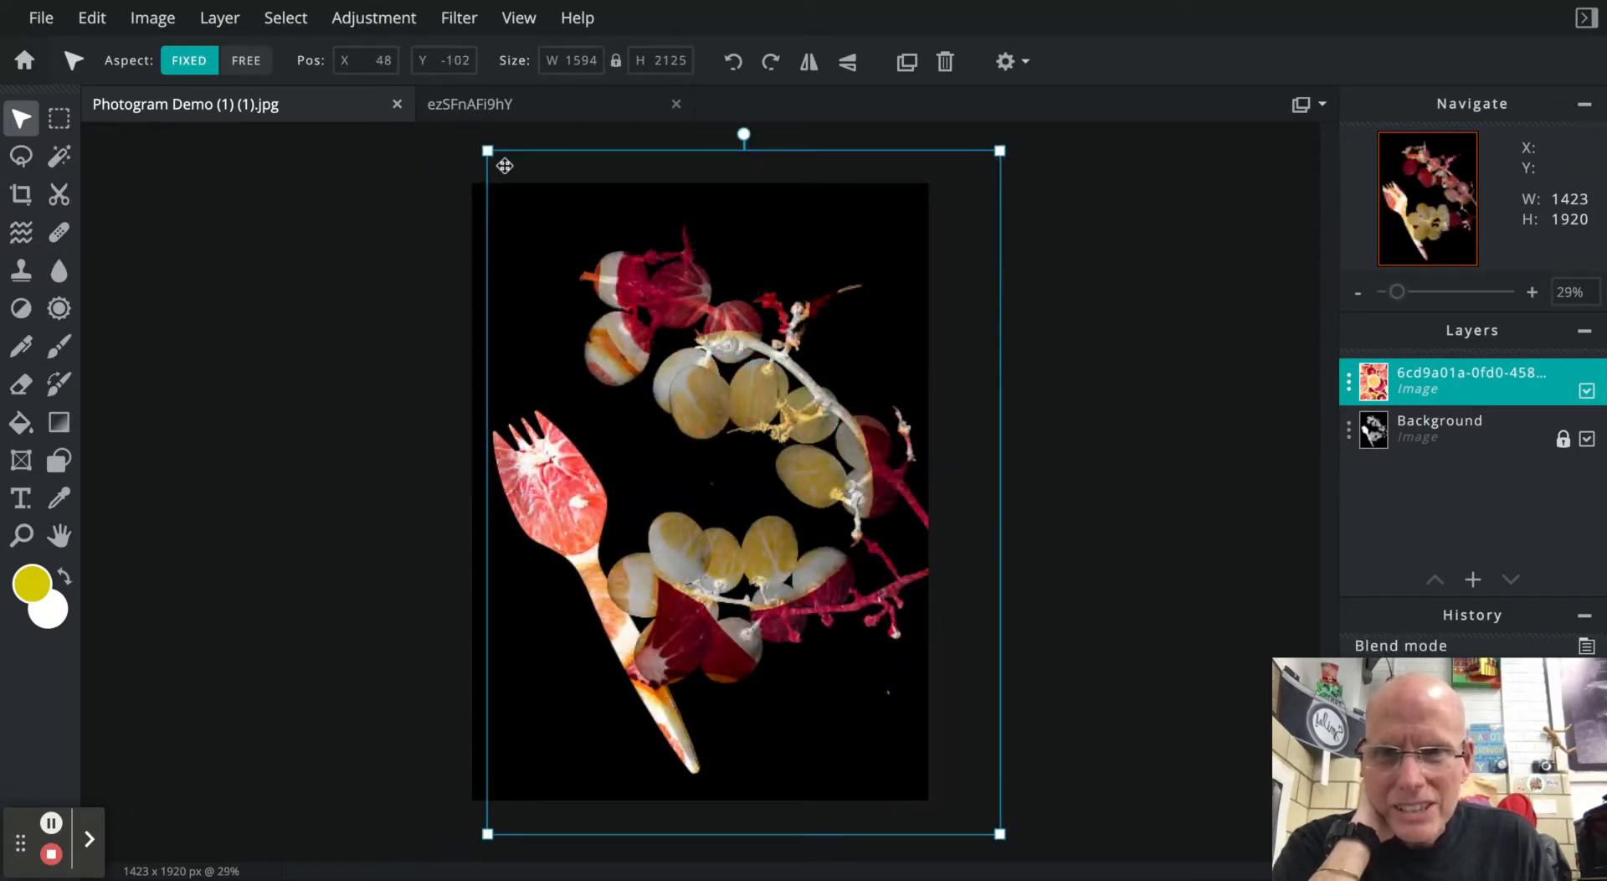
- Enlarge the citrus layer to about 1757 x 2342 pixels and move it to about X 69, Y -100
left_click_drag(488, 151, 434, 84)
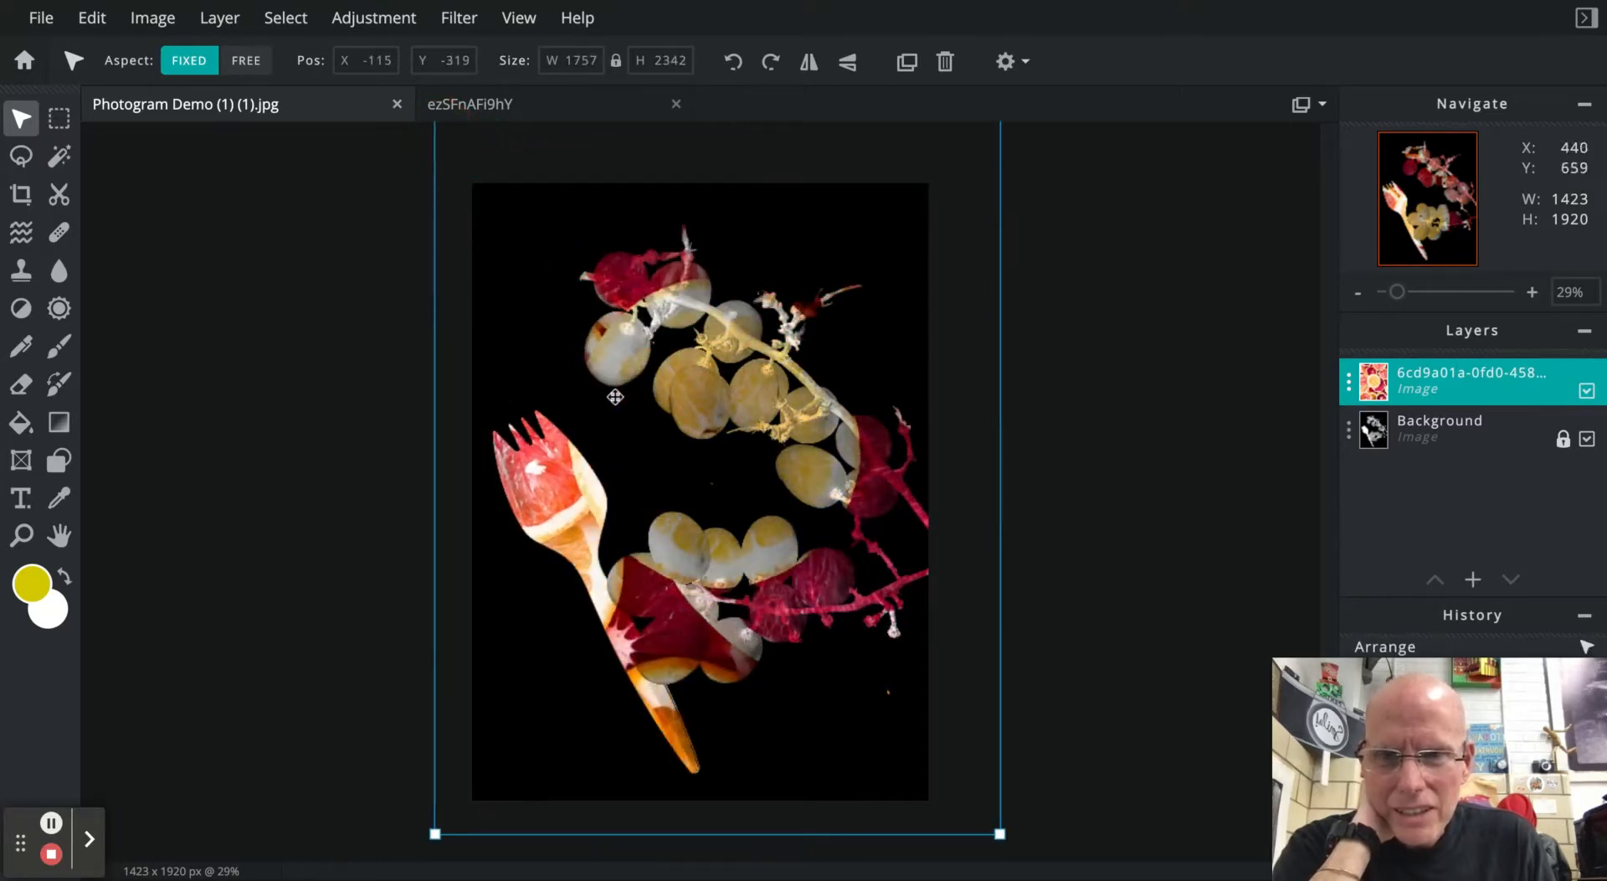
left_click_drag(672, 447, 692, 498)
left_click_drag(757, 557, 756, 557)
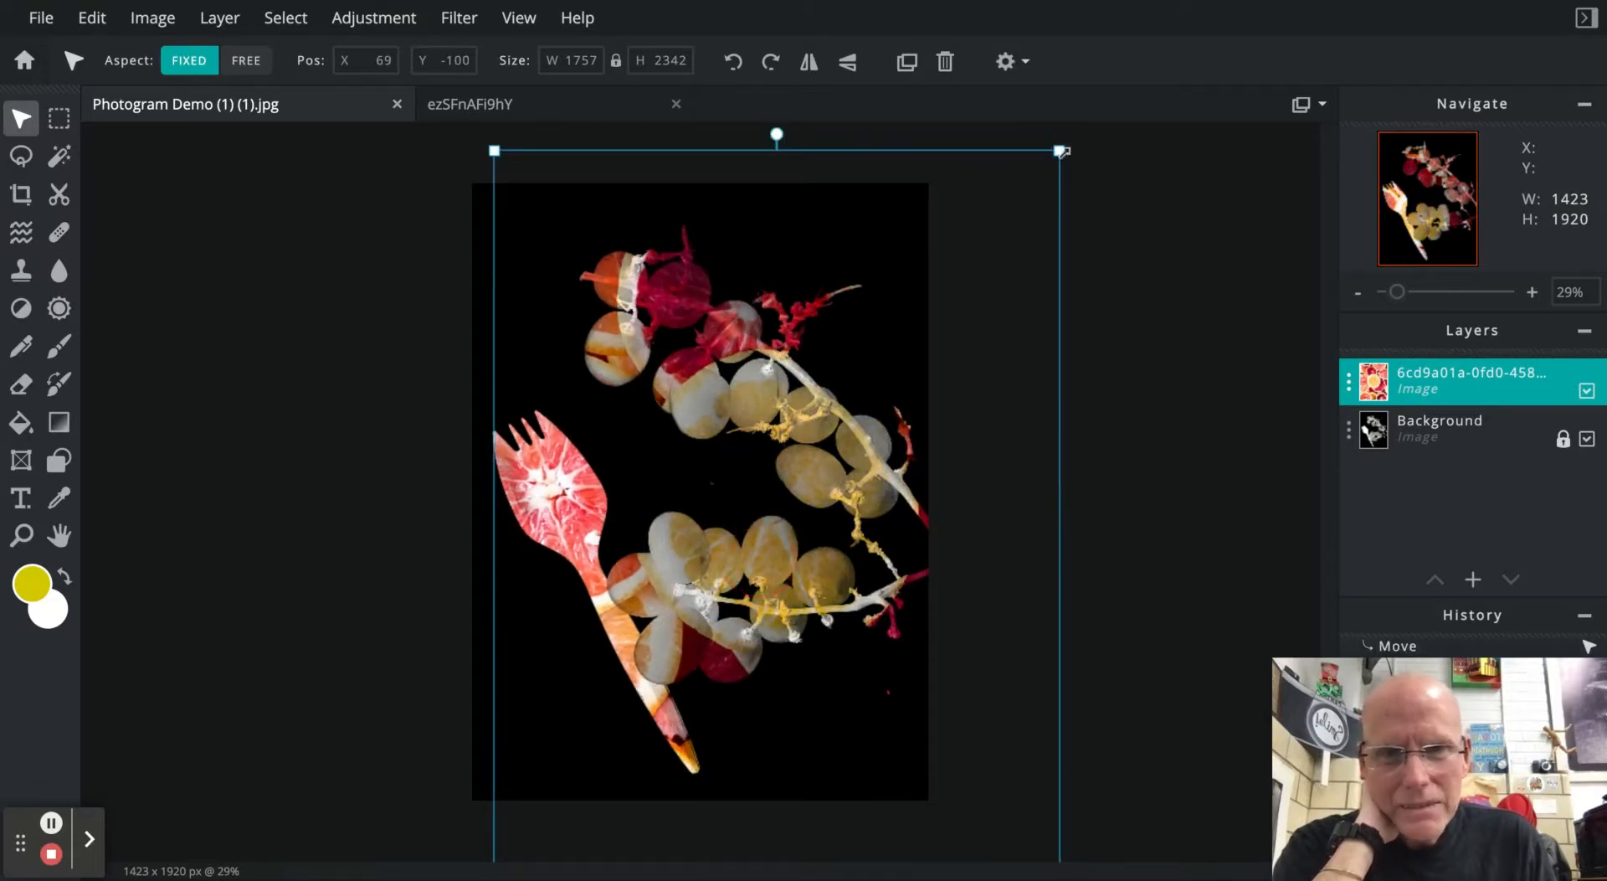
- Reduce the citrus layer to about 1285 x 1713 pixels and move it up to about X 107, Y 154
left_click_drag(1061, 151, 907, 240)
left_click(807, 407)
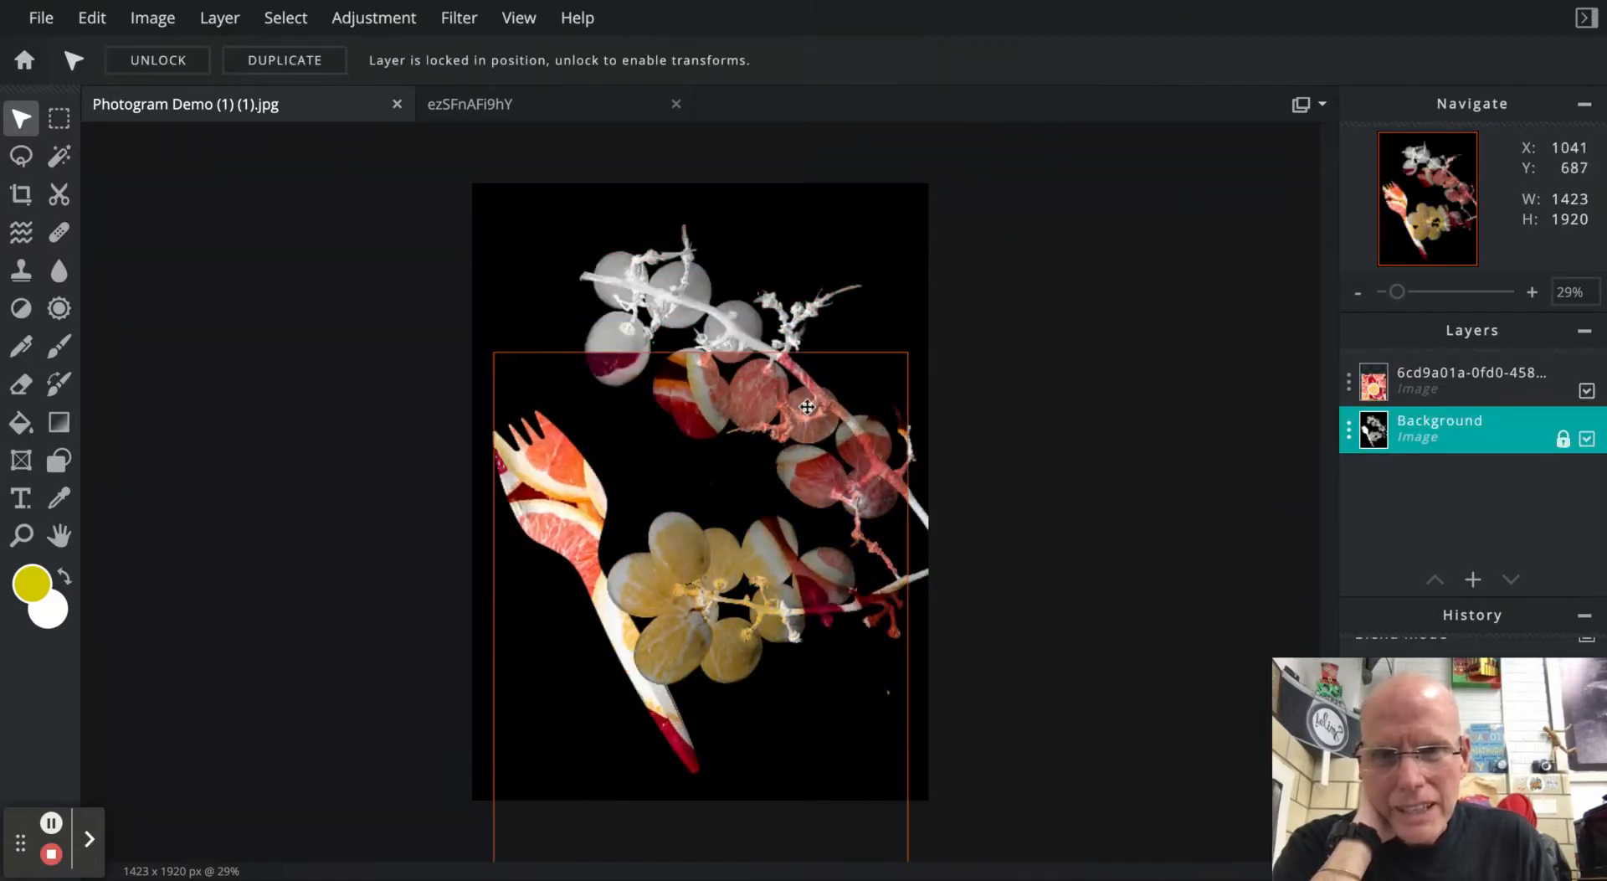
mouse_move(778, 450)
left_mouse_down()
mouse_move(770, 334)
mouse_move(792, 328)
mouse_move(777, 453)
left_mouse_up()
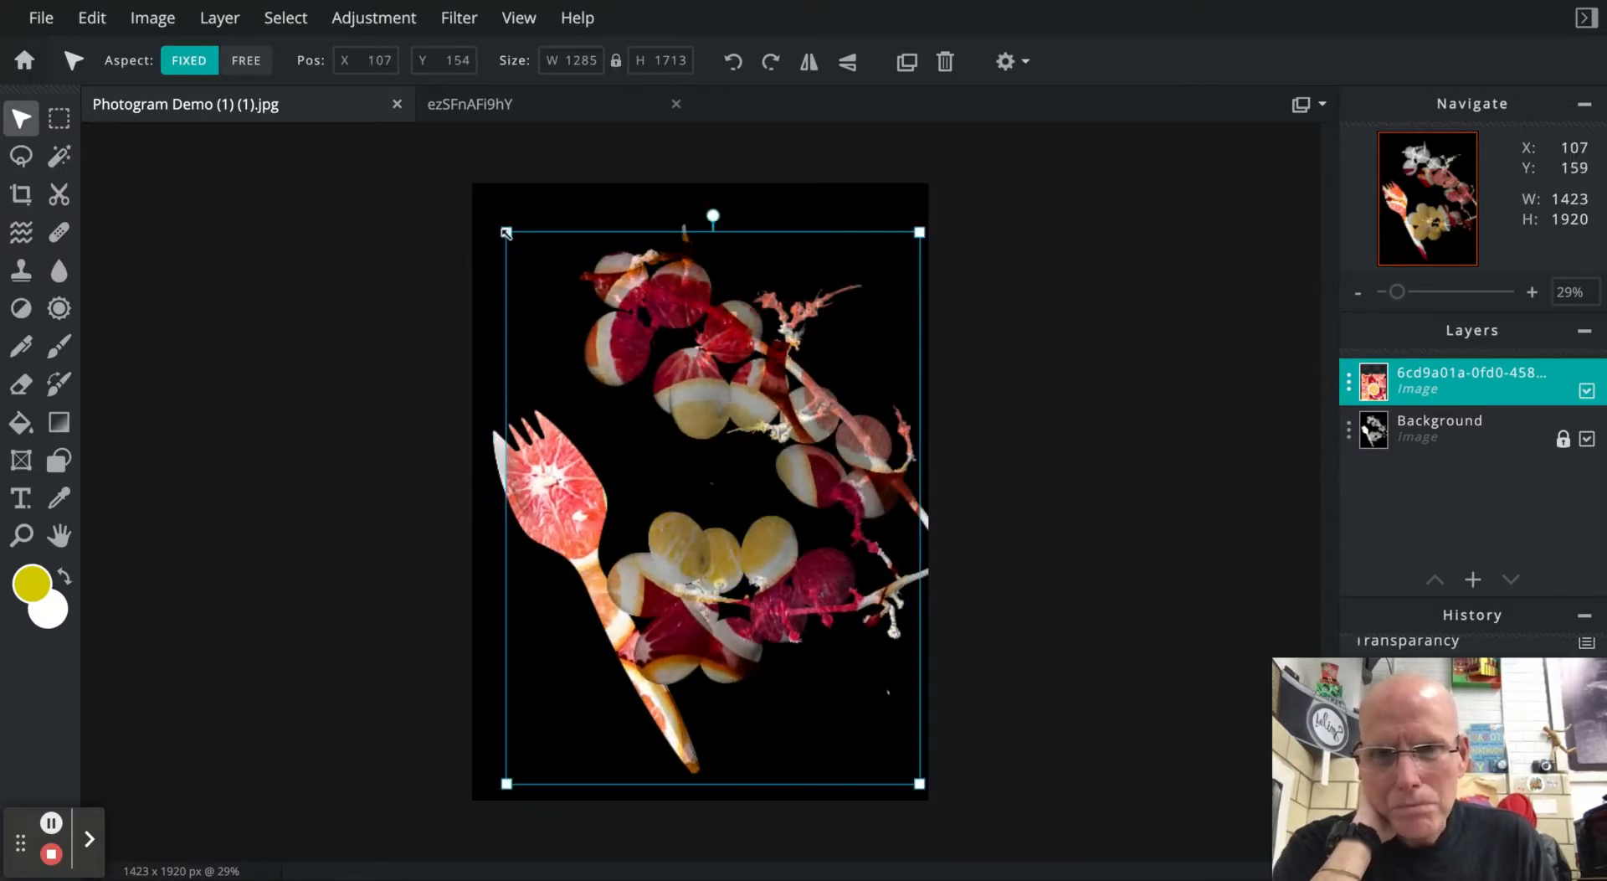
- Enlarge the citrus layer to about 1507 x 2009 pixels, place it at about X 62, Y 34, and deselect it
left_click_drag(506, 232, 456, 210)
mouse_move(560, 276)
left_mouse_down()
mouse_move(592, 305)
mouse_move(590, 286)
mouse_move(575, 293)
left_mouse_up()
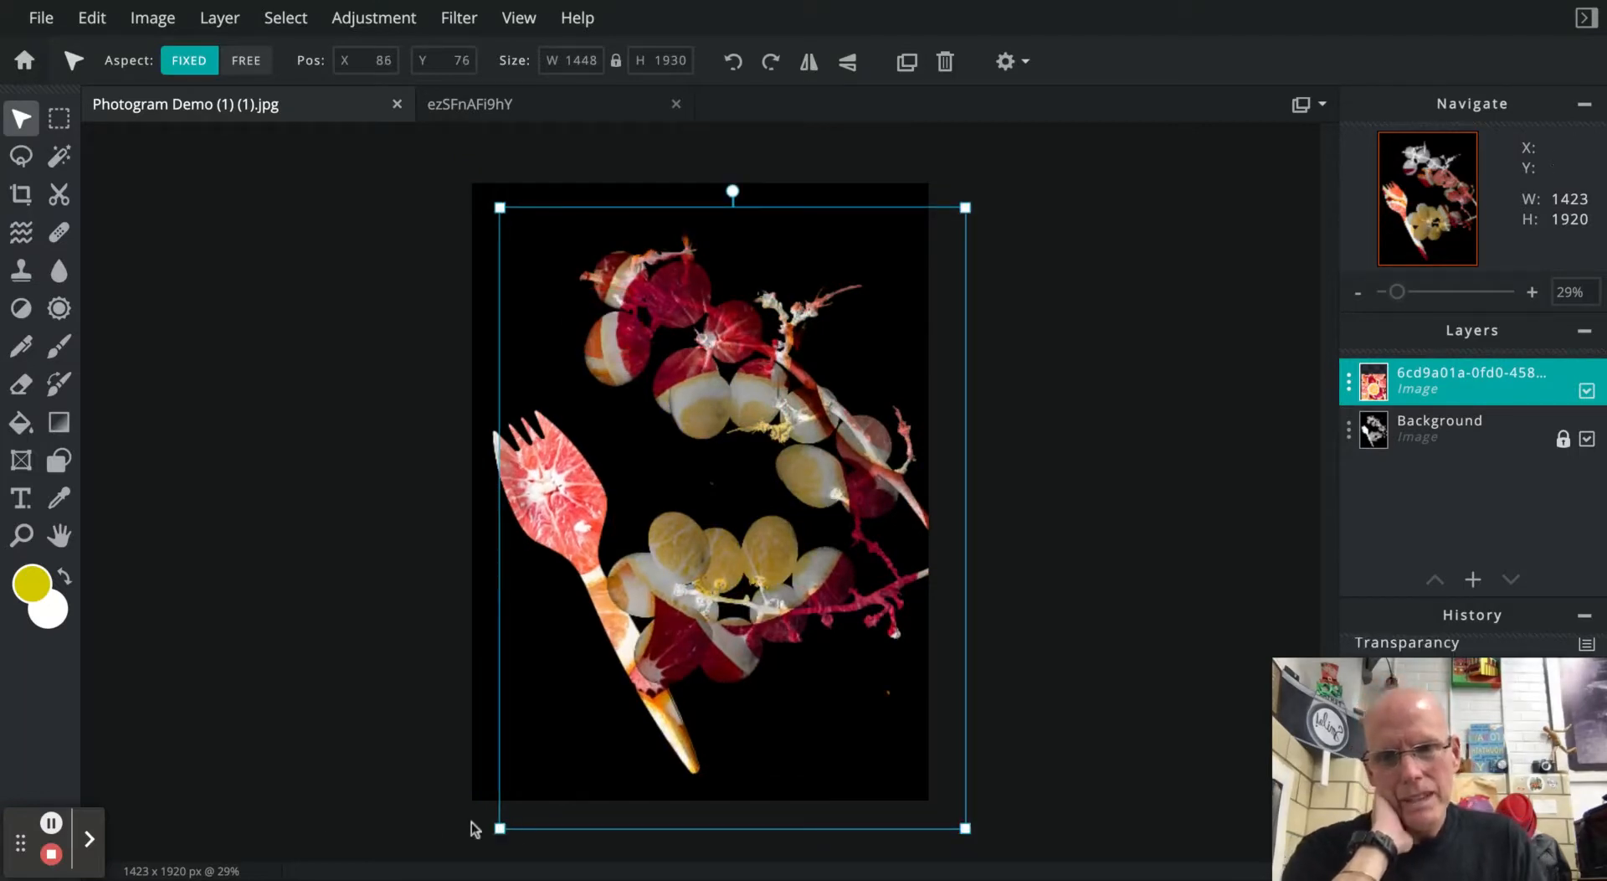
left_click_drag(502, 829, 486, 821)
mouse_move(609, 661)
left_mouse_down()
mouse_move(616, 647)
mouse_move(612, 665)
left_mouse_up()
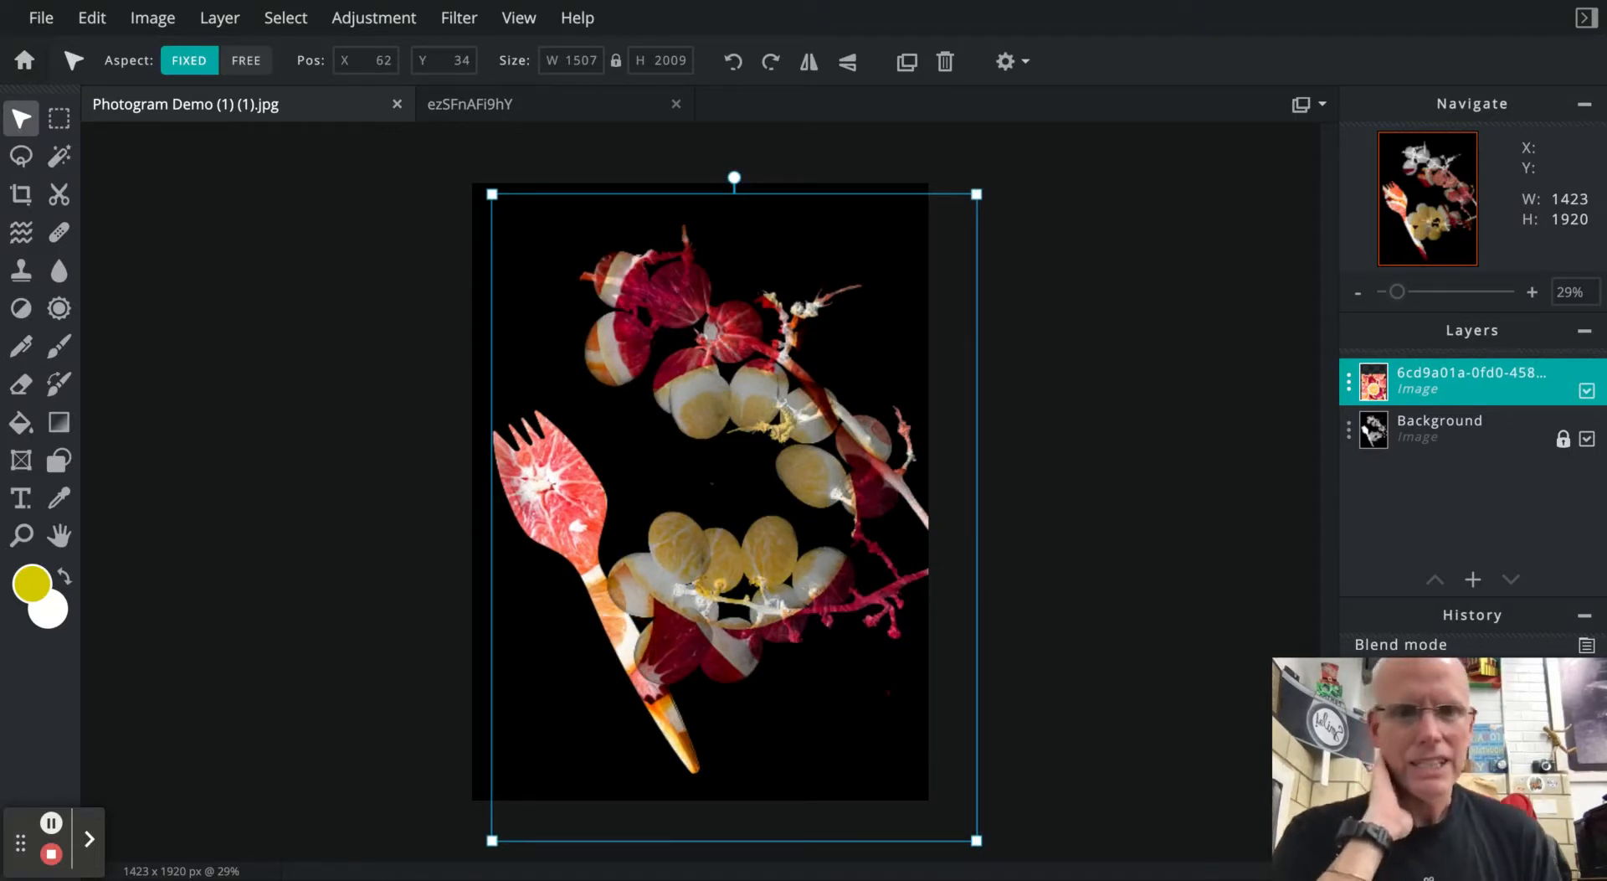
left_click(1105, 341)
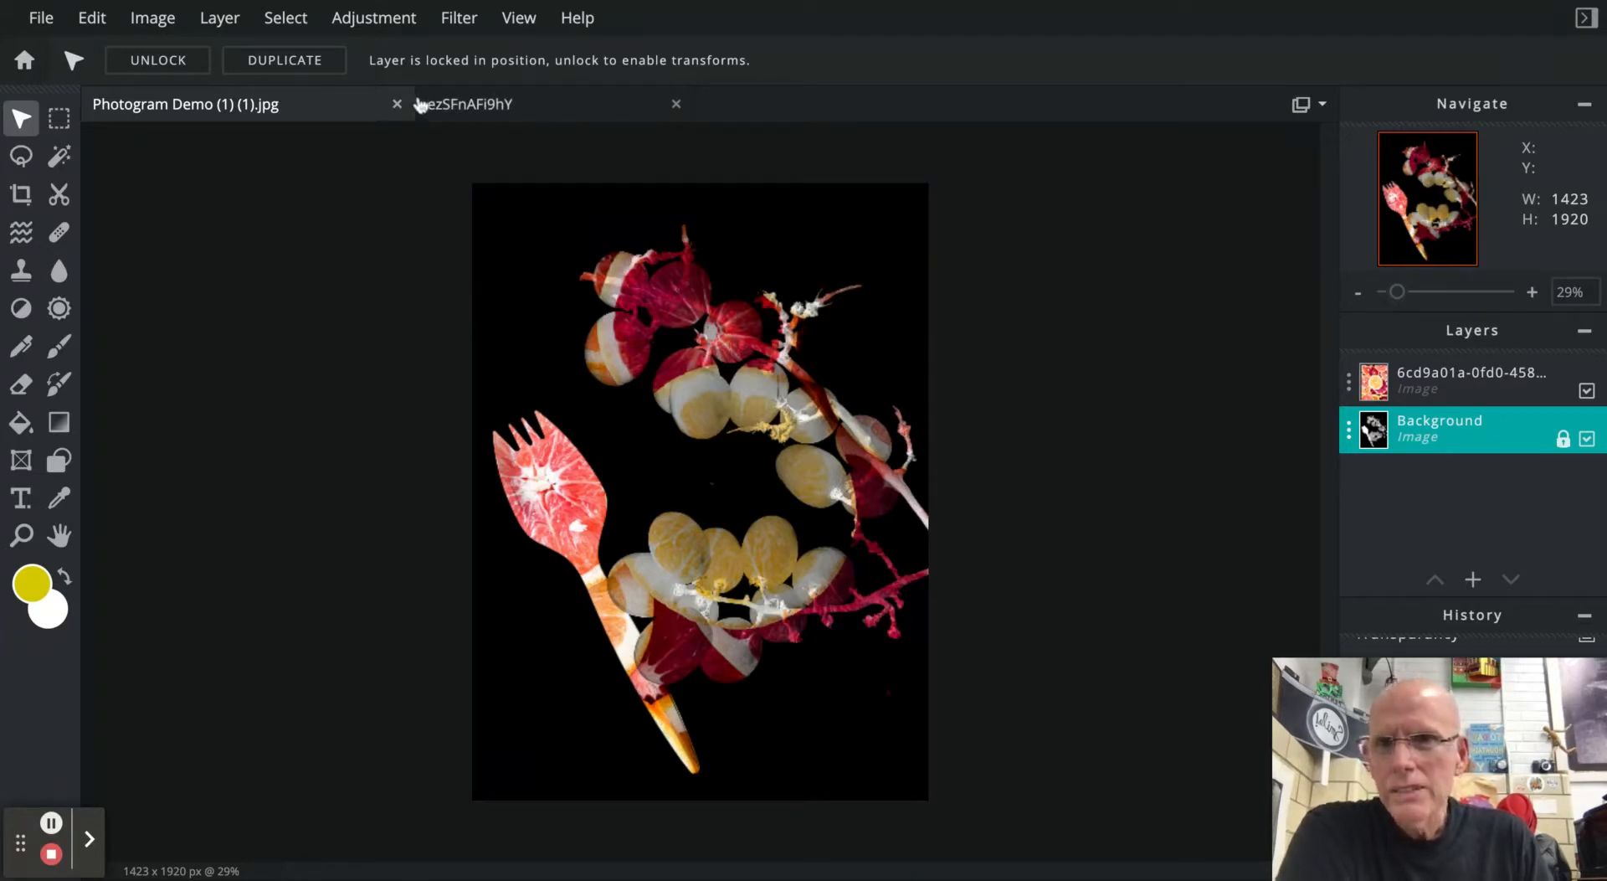
- Open the Hue & saturation adjustment for the Background layer, move its dialog clear of the image and test the hue
left_click(390, 20)
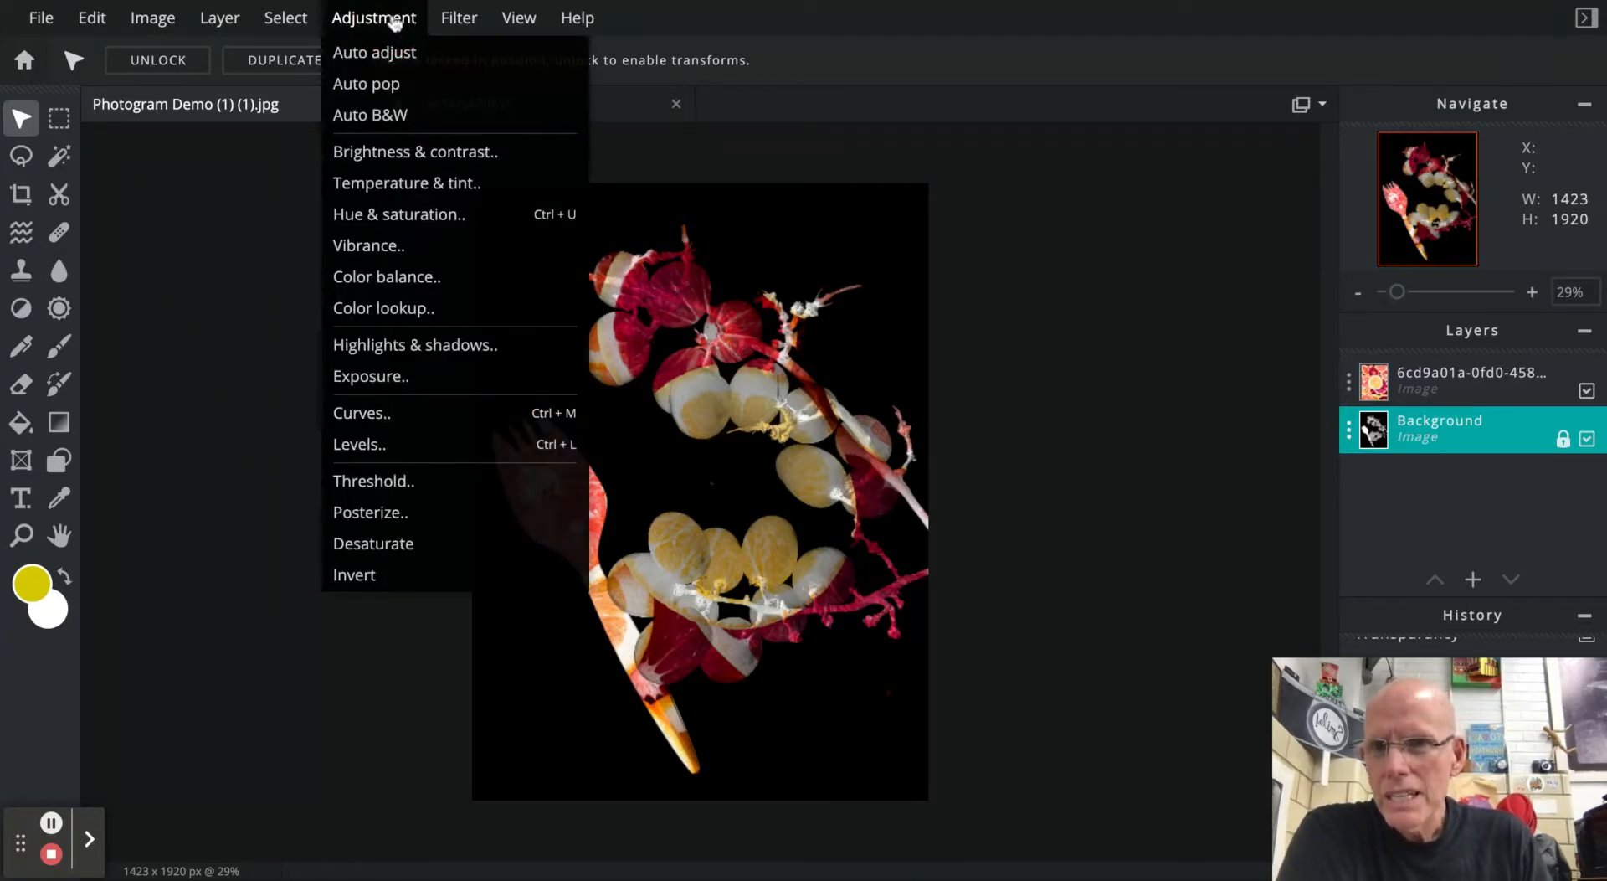
left_click(400, 213)
left_click_drag(867, 363, 1318, 172)
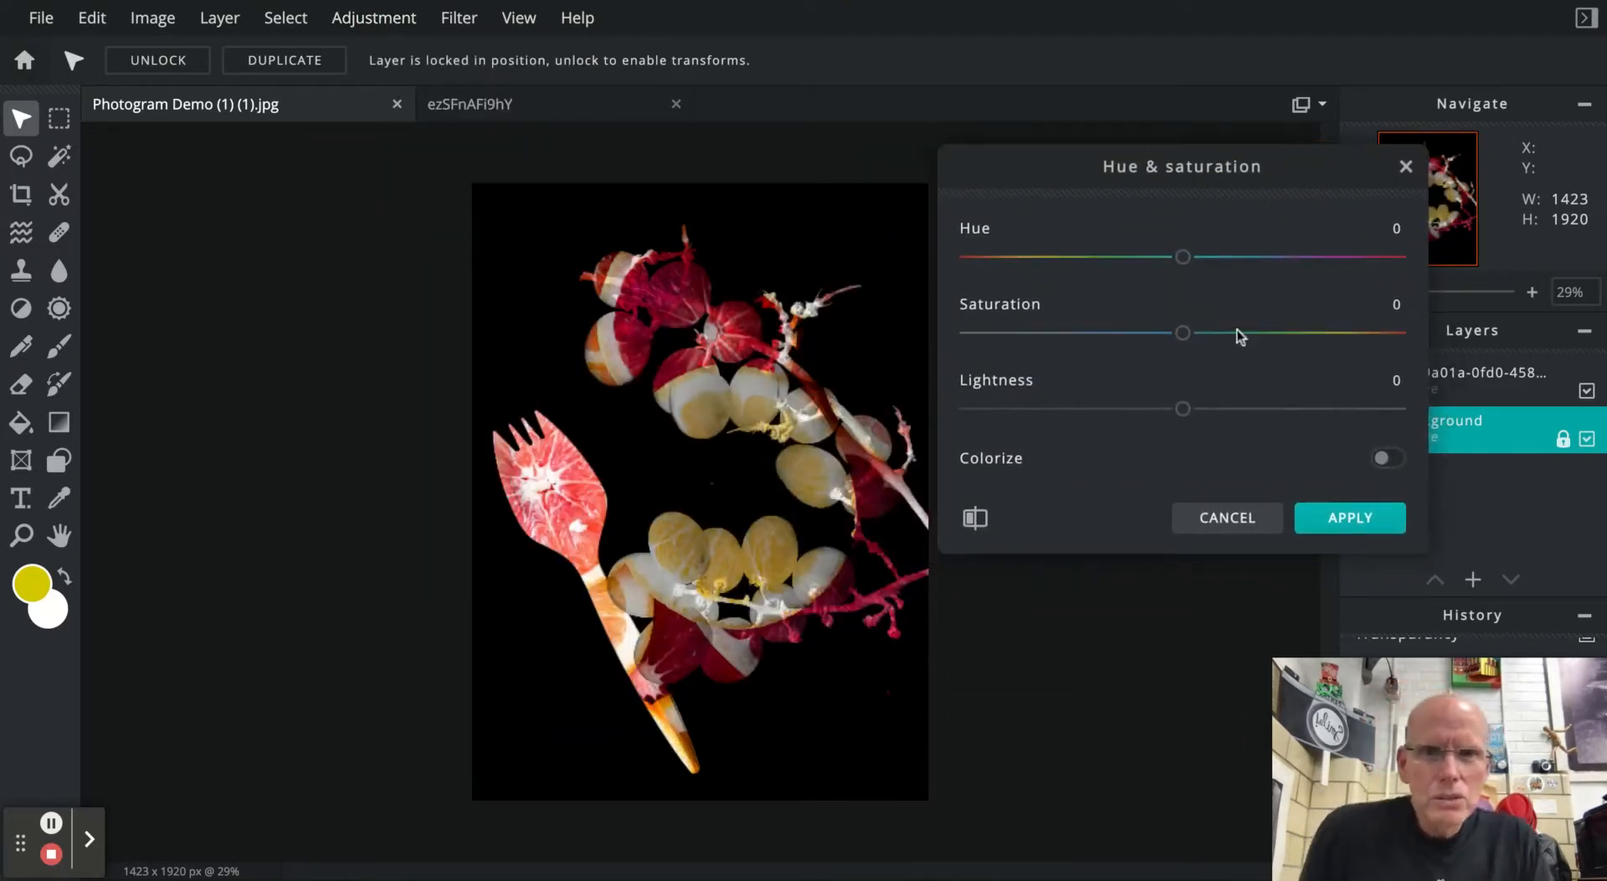
mouse_move(1182, 260)
left_mouse_down()
mouse_move(1065, 261)
mouse_move(1216, 256)
mouse_move(1190, 257)
left_mouse_up()
left_click_drag(1184, 257, 1183, 256)
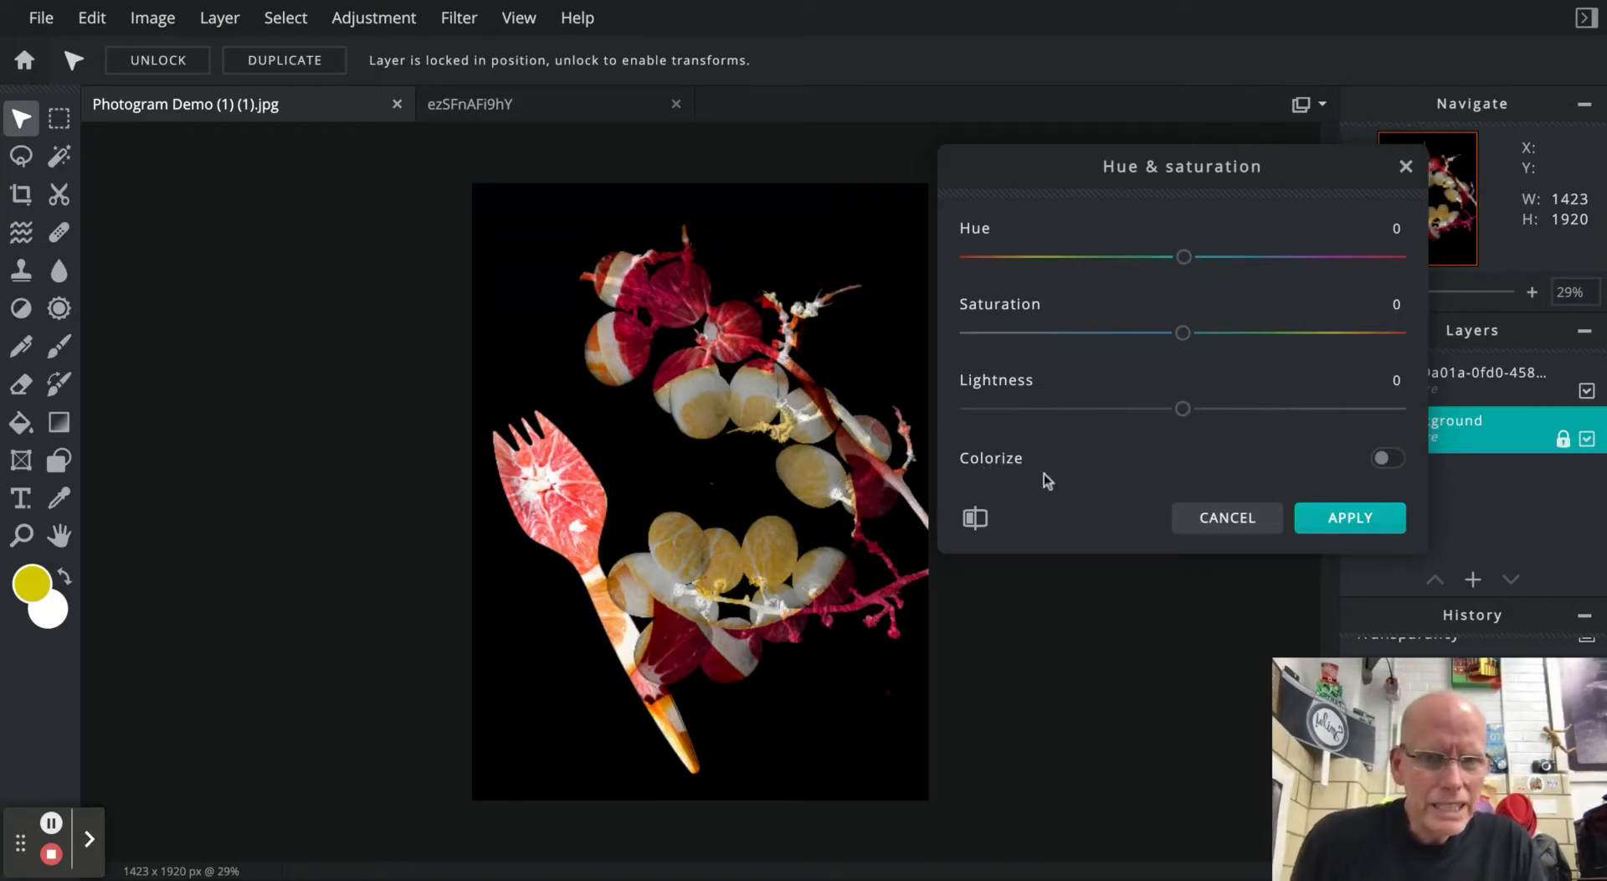
- Try colorizing the Background layer with hue -141 and saturation 1, reset the values, and cancel the adjustment
left_click(1387, 460)
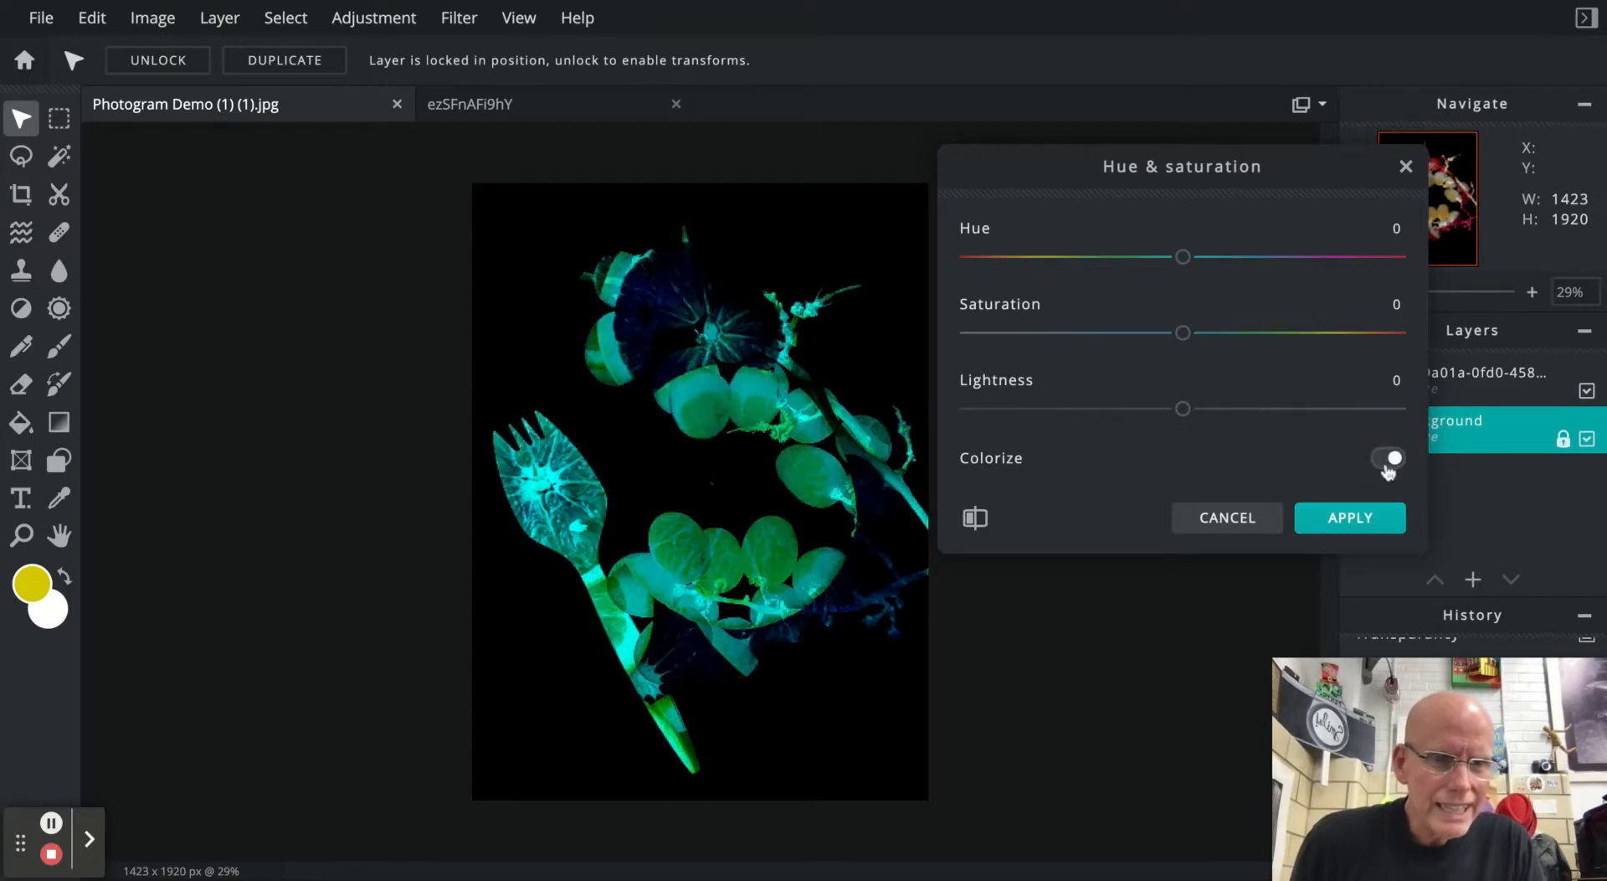
left_click_drag(1183, 257, 1014, 257)
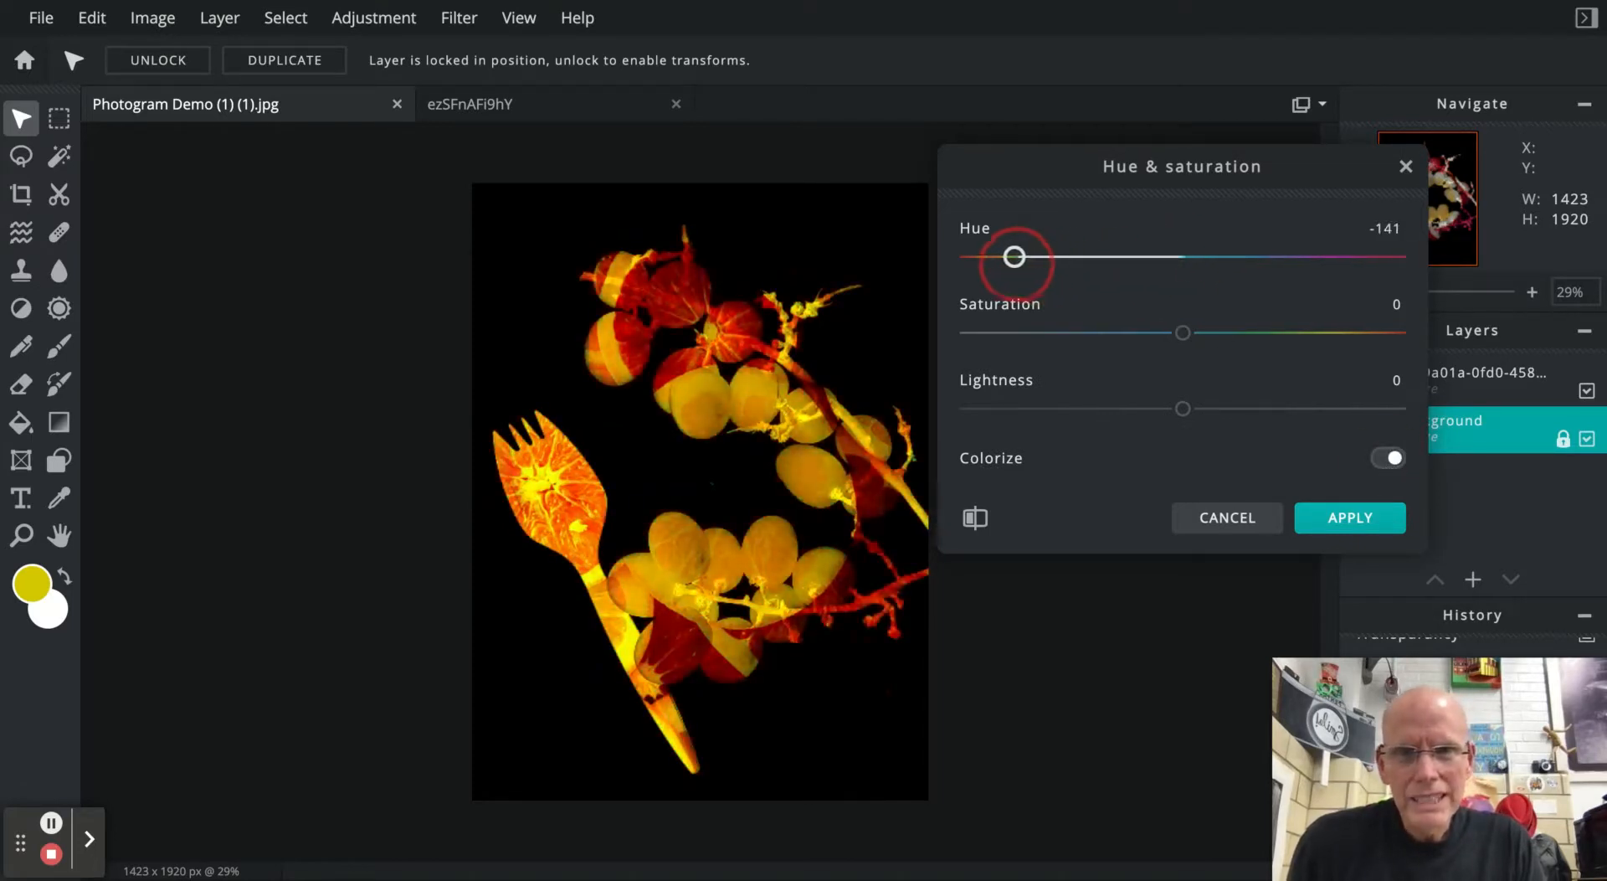
mouse_move(1183, 333)
left_mouse_down()
mouse_move(1364, 332)
mouse_move(966, 332)
mouse_move(1186, 333)
left_mouse_up()
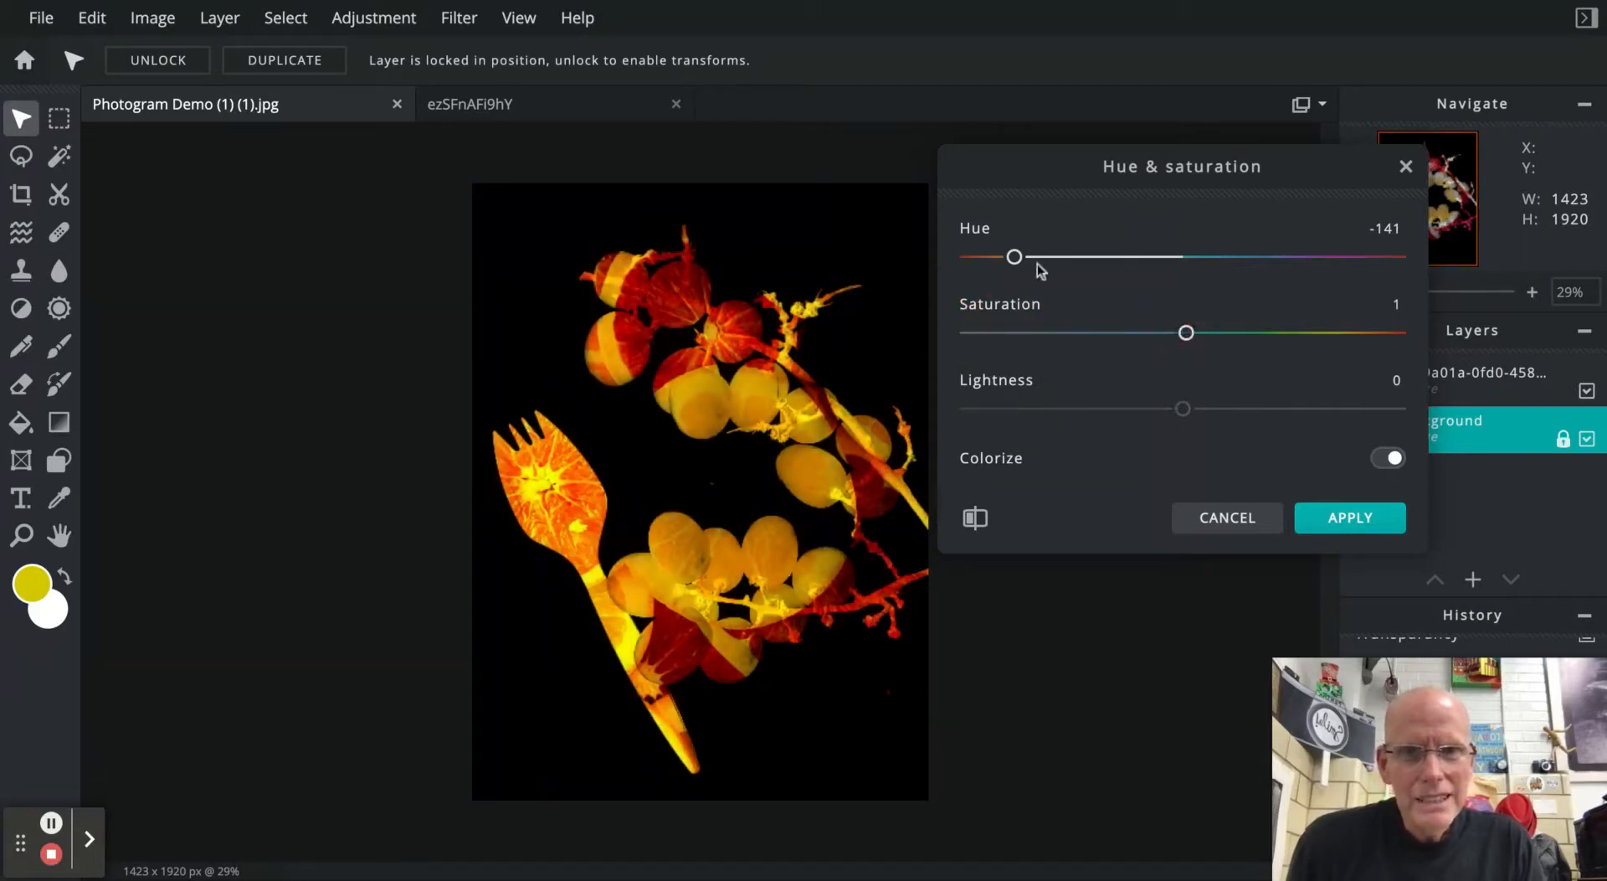
left_click_drag(1014, 260, 1179, 332)
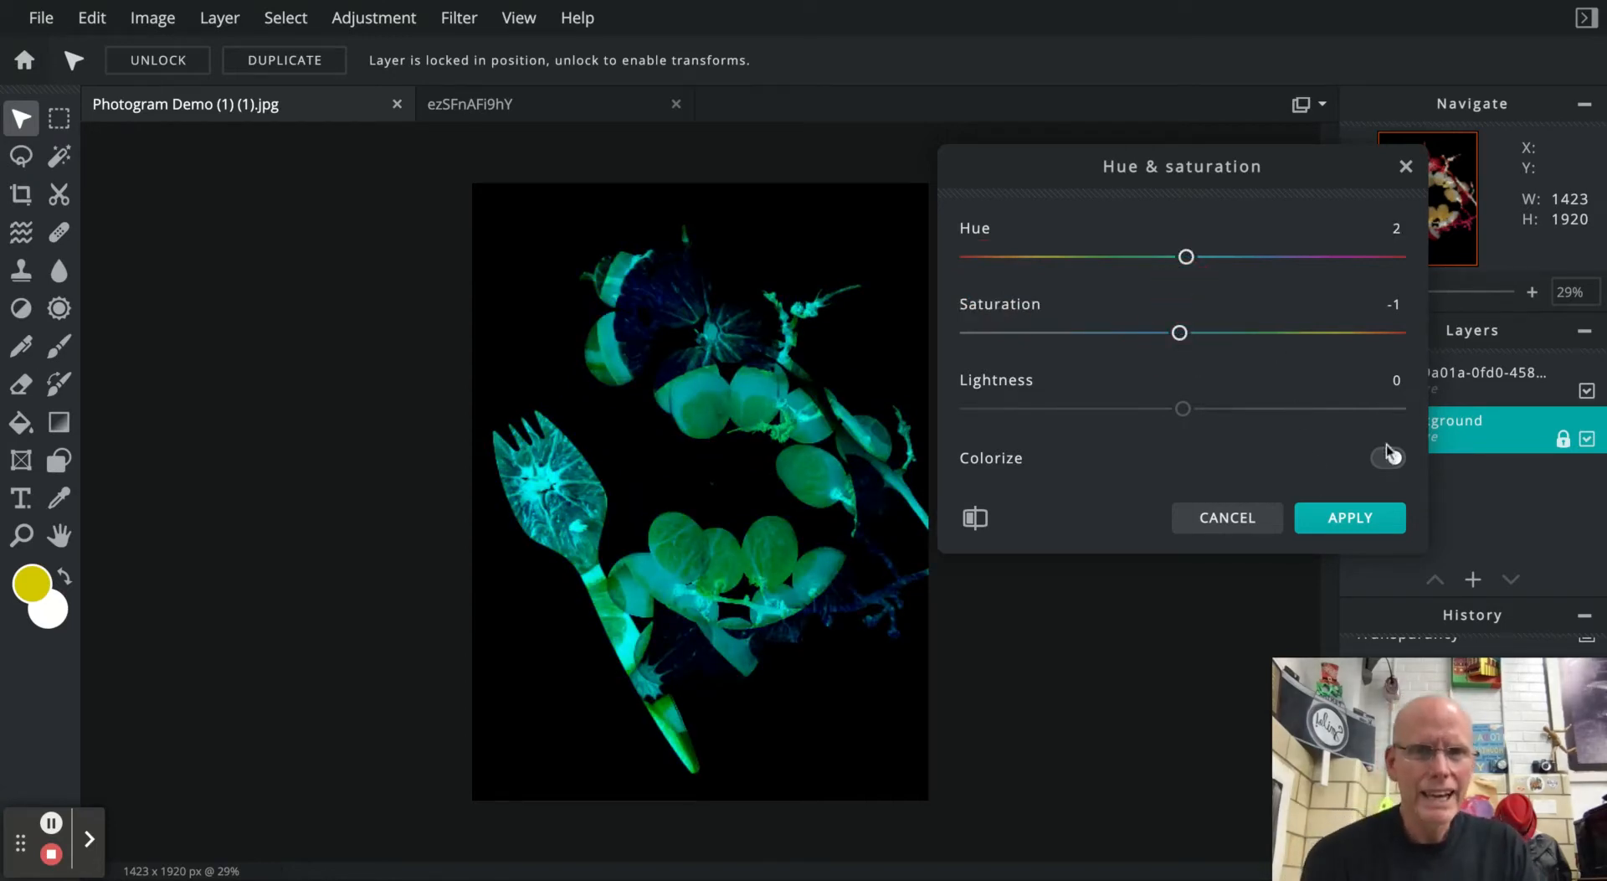
left_click(1390, 457)
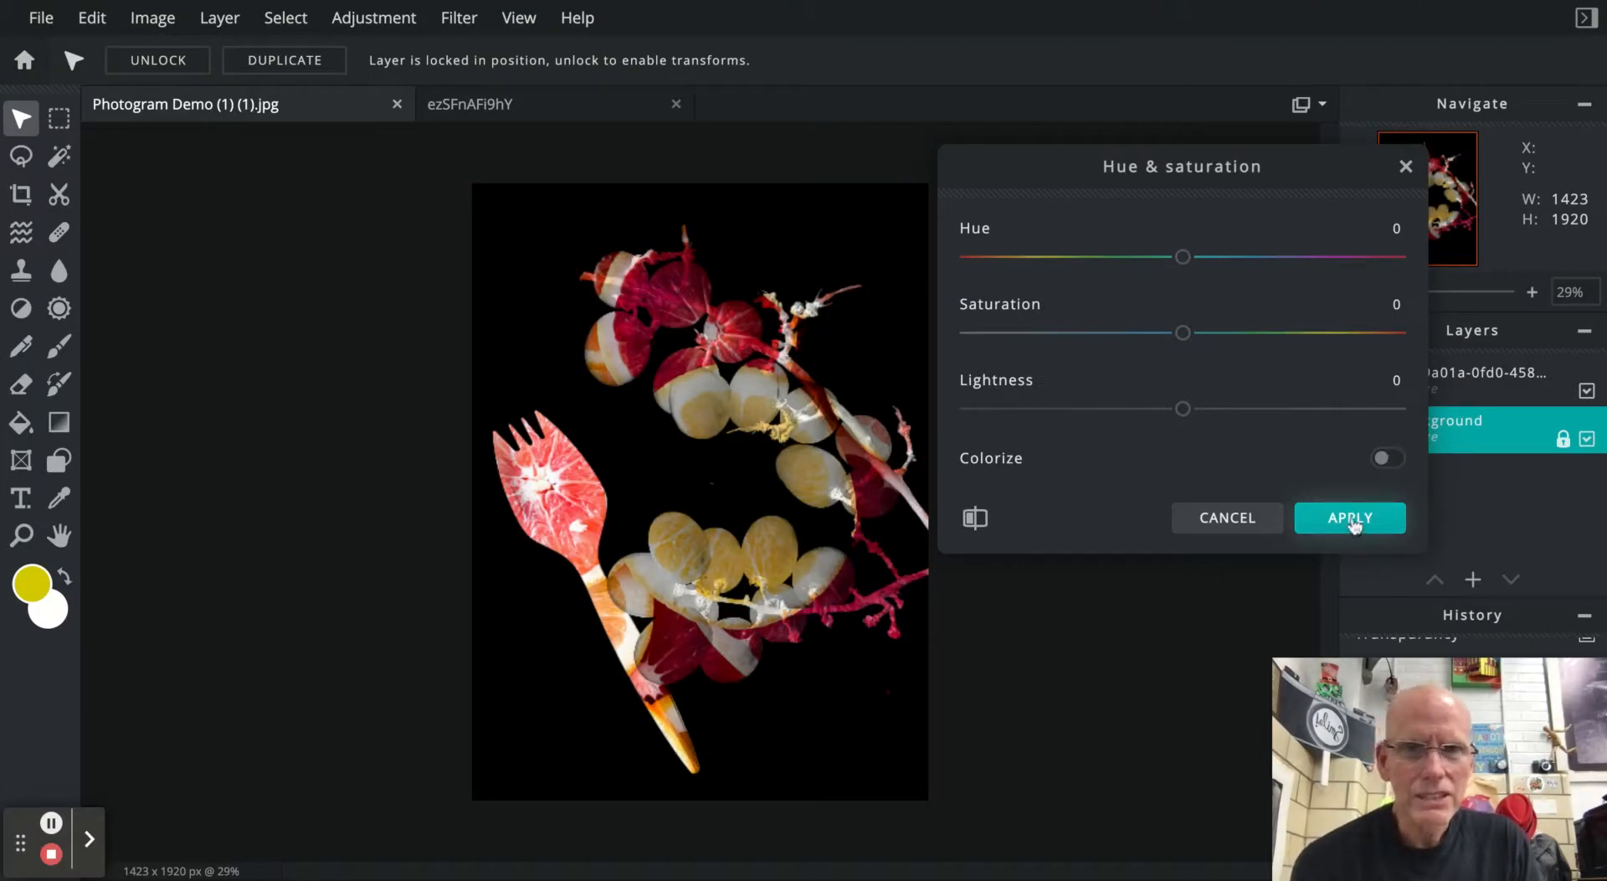
left_click(1231, 518)
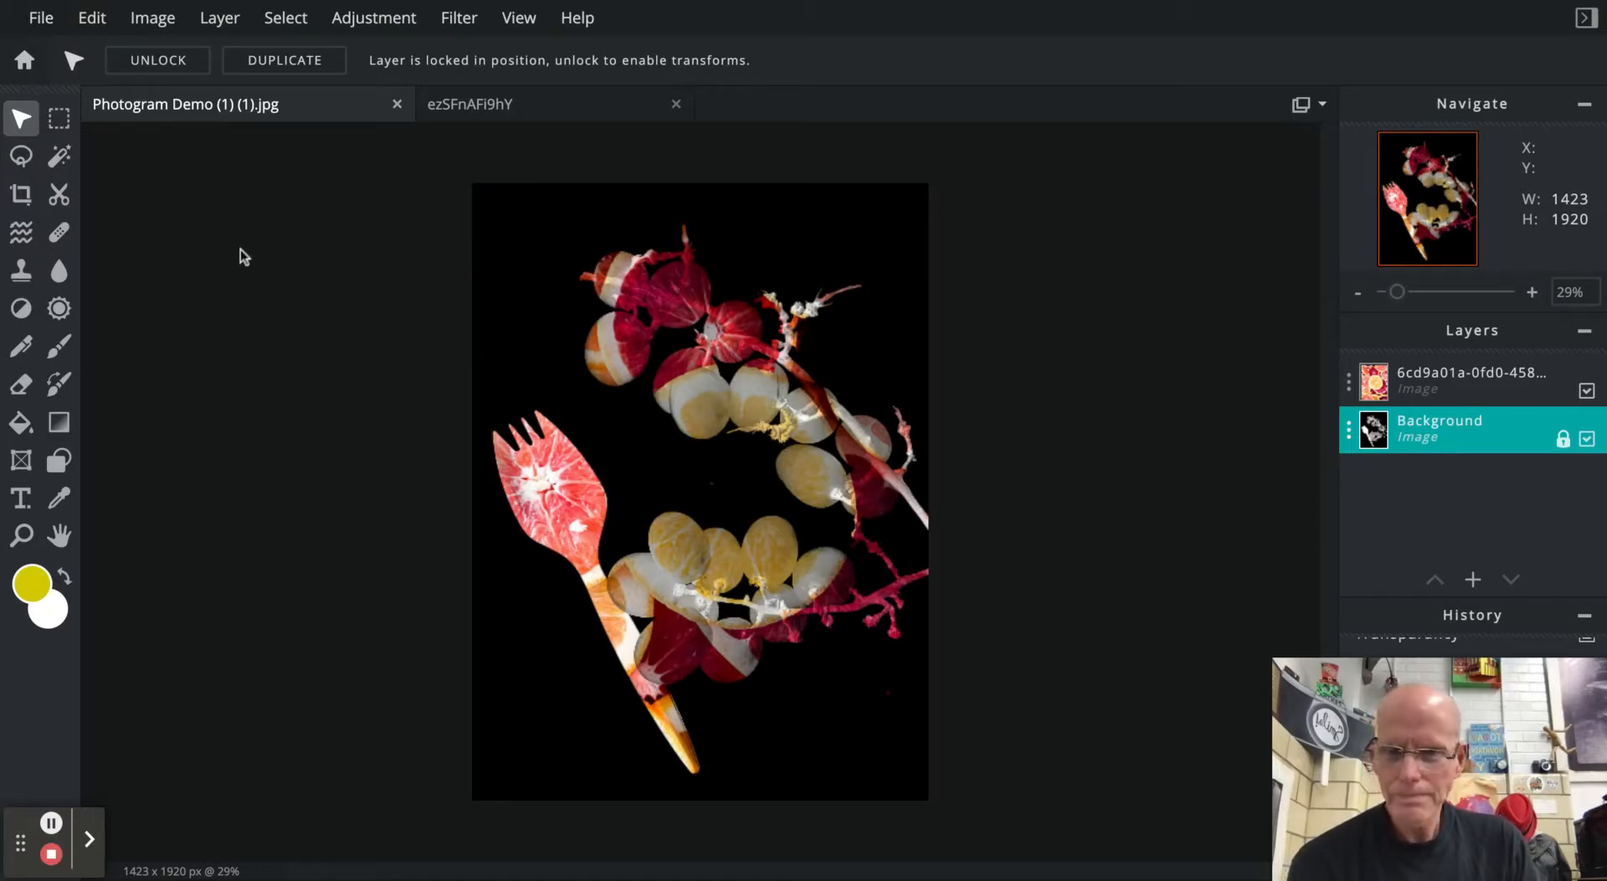
- Start saving the blended image and name the file Photogram Grapefruitblend
left_click(41, 17)
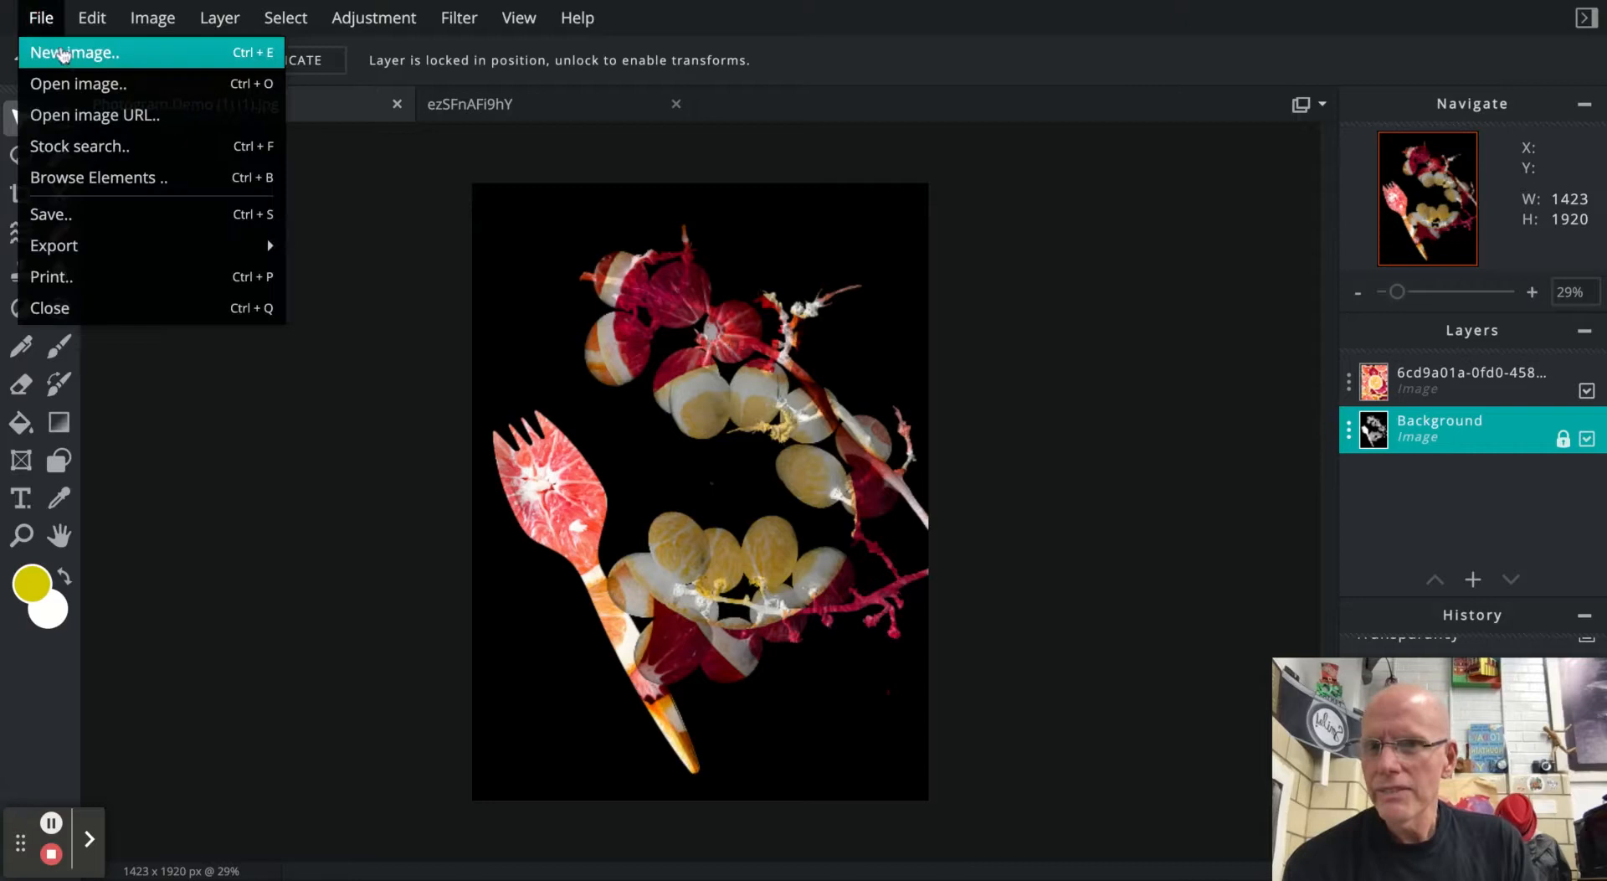
left_click(84, 213)
left_click(1385, 245)
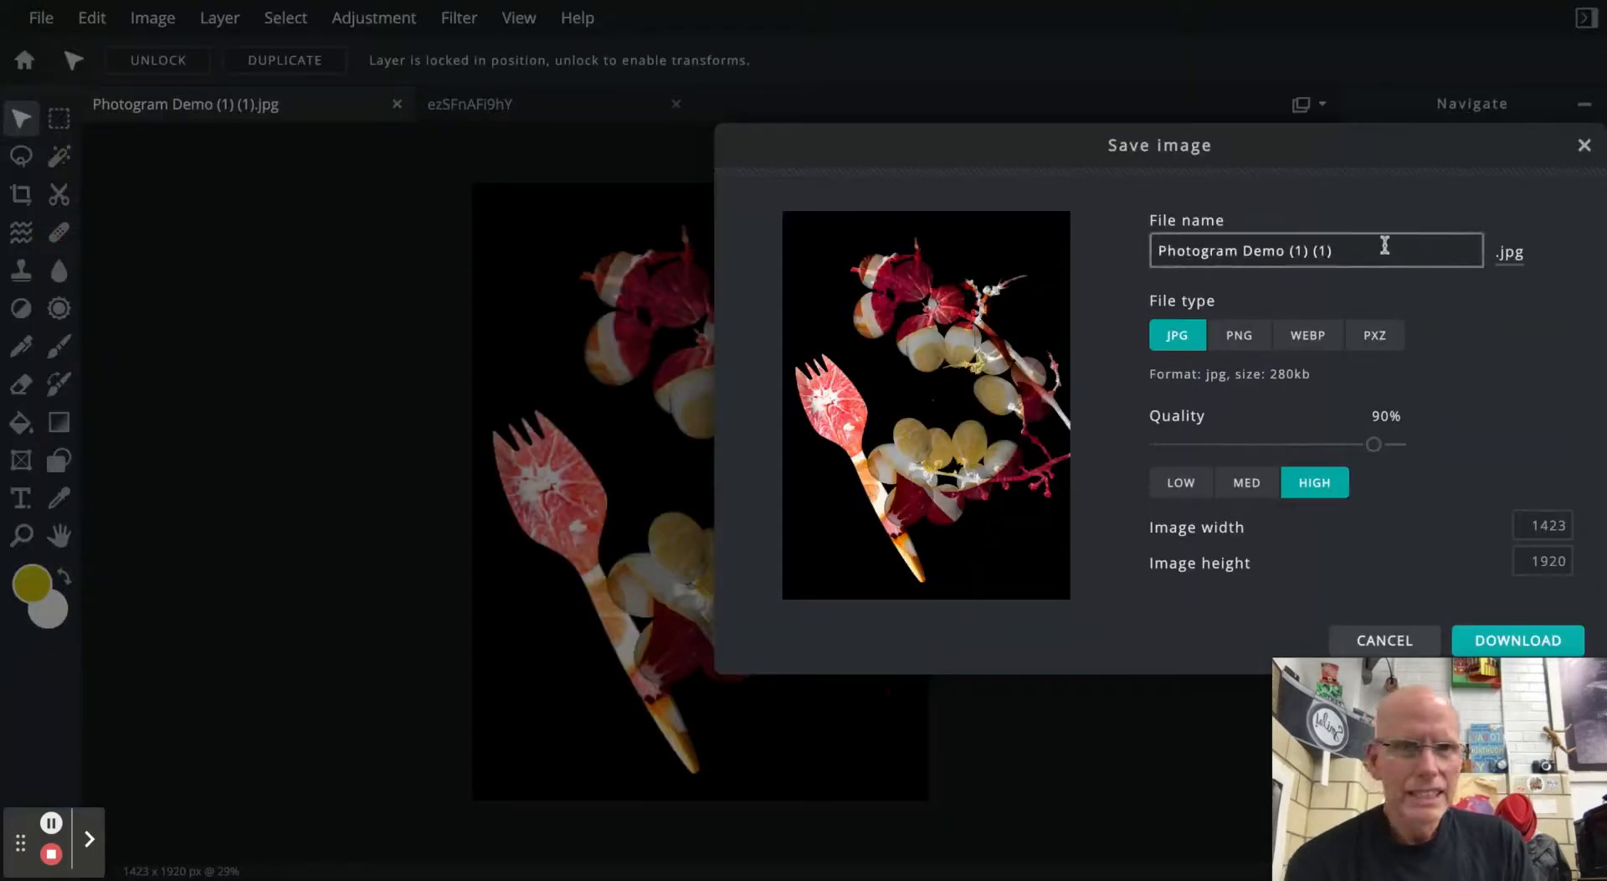
left_click(1352, 251)
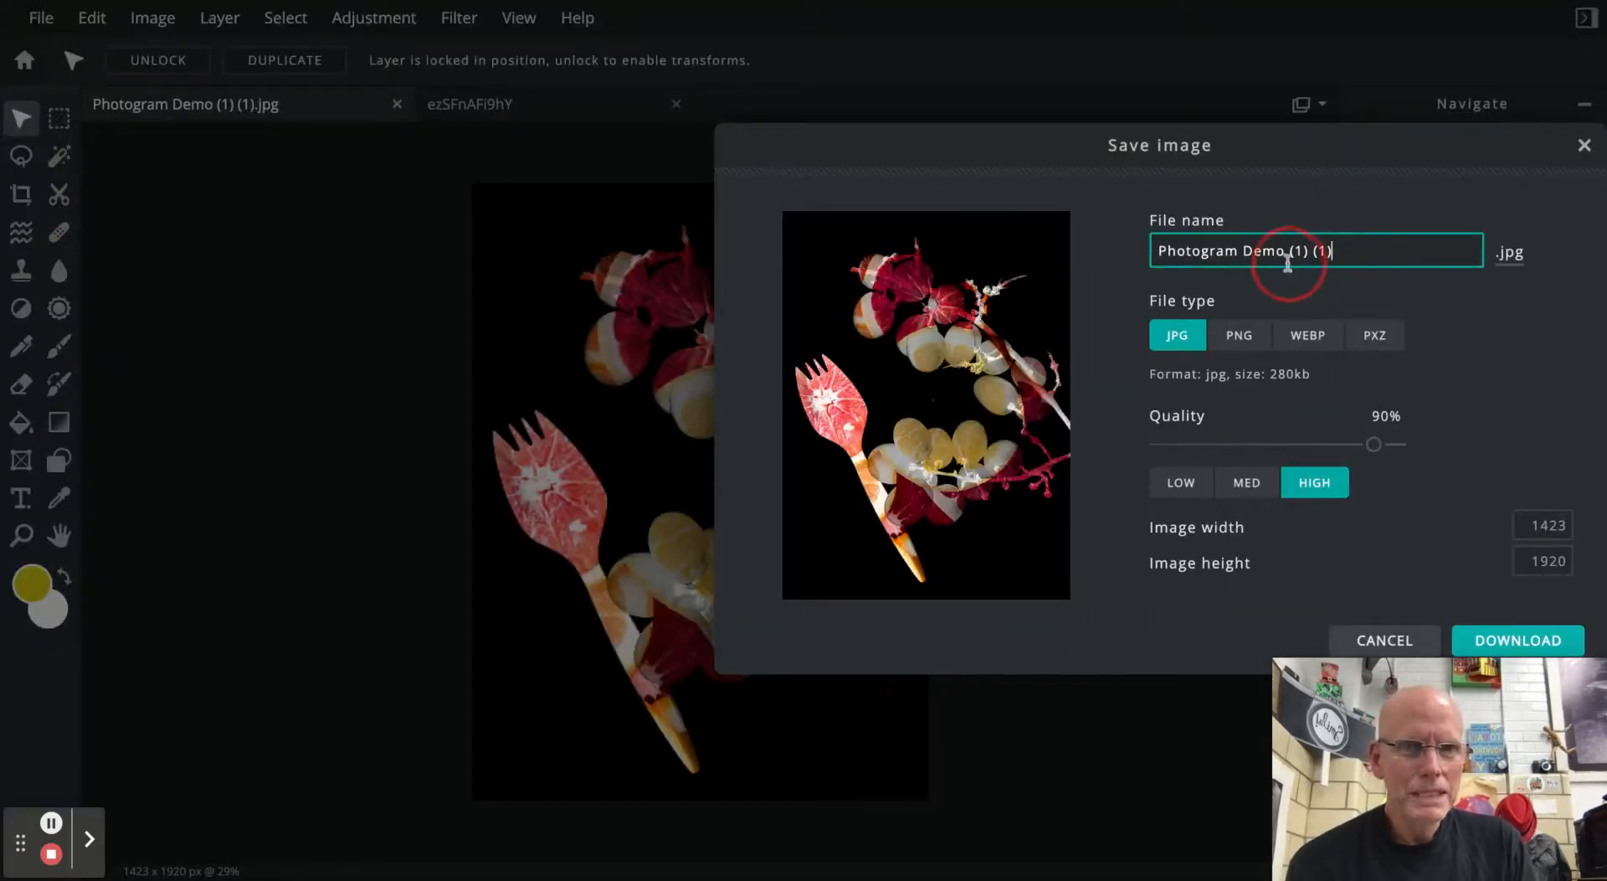
key("BackSpace")
key("BackSpace")
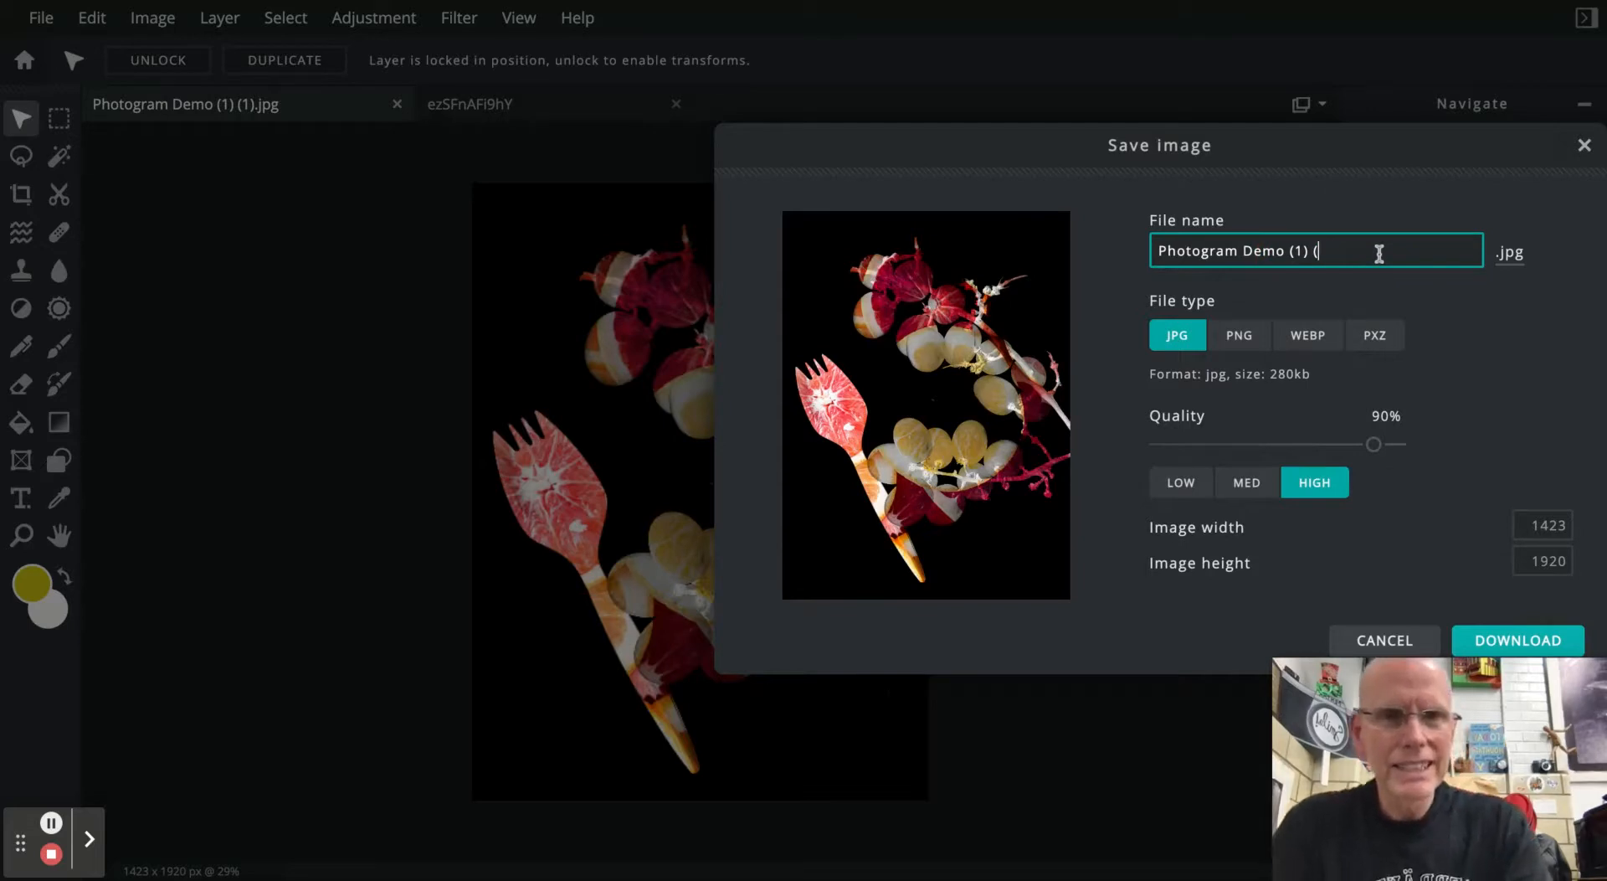
key("BackSpace")
key("BackSpace")
key("BackSpace")
key("BackSpace")
key("BackSpace")
key("BackSpace")
key("BackSpace")
key("BackSpace")
key("BackSpace")
key("BackSpace")
key("BackSpace")
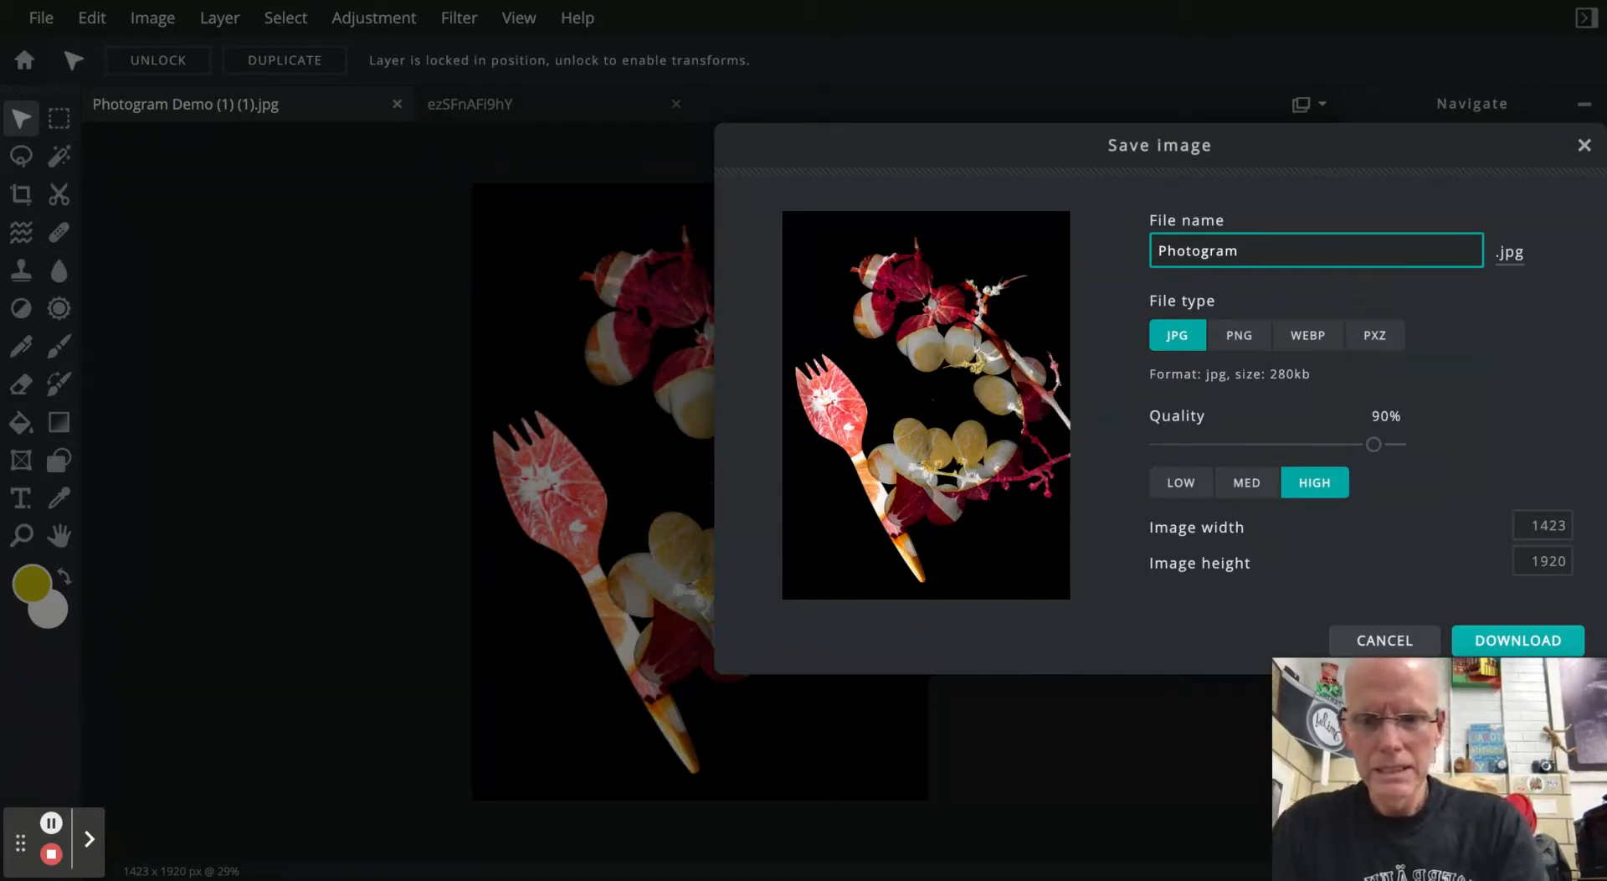
type("Grapefr")
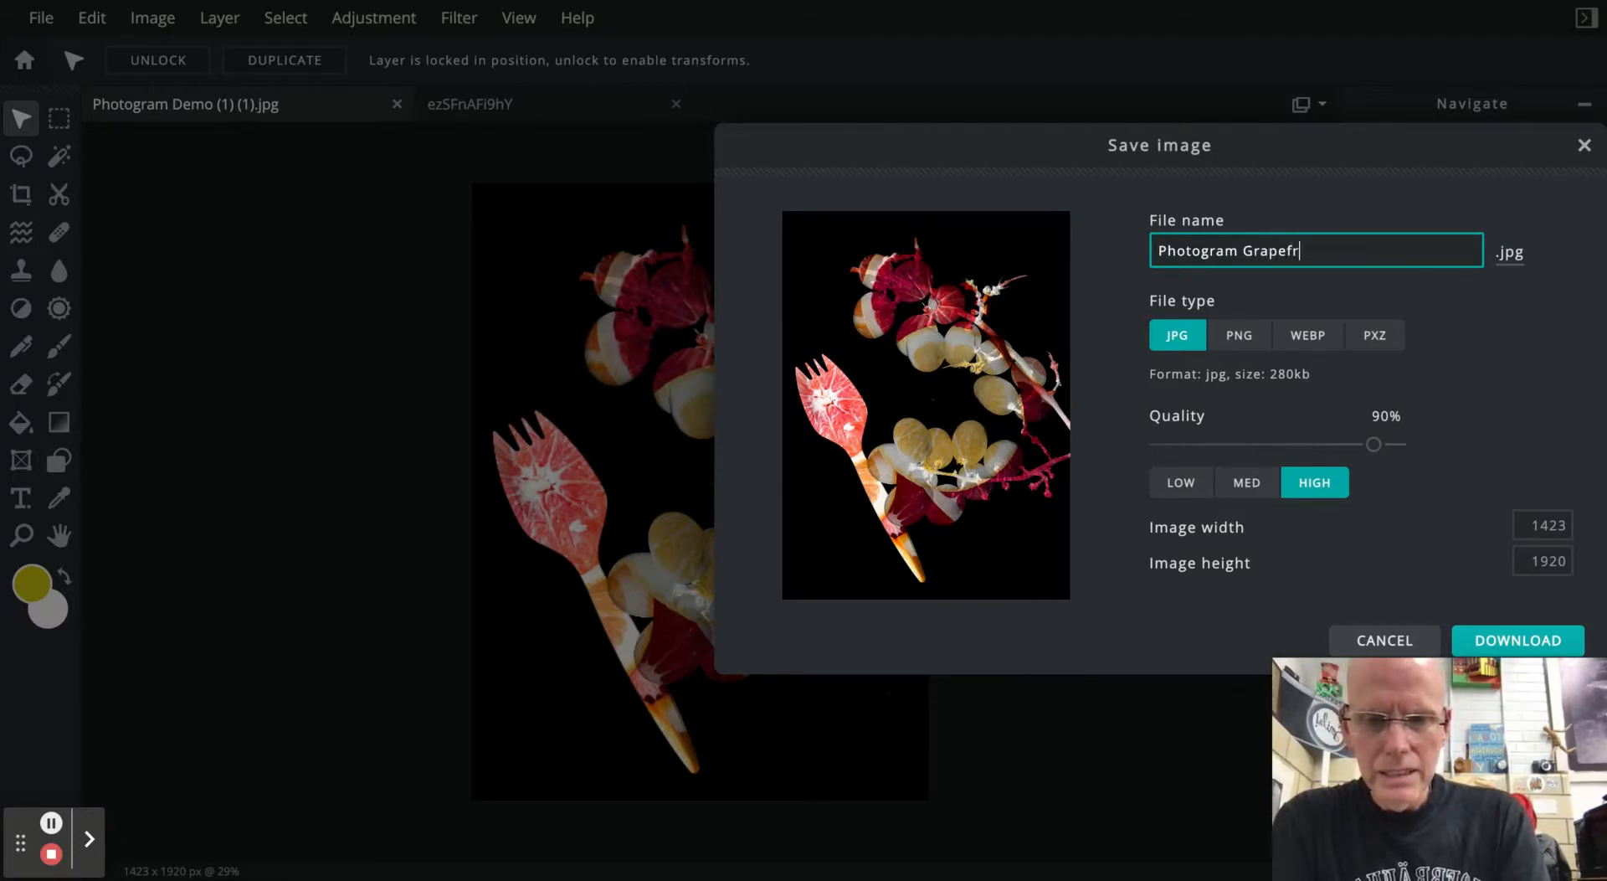
type("uitble")
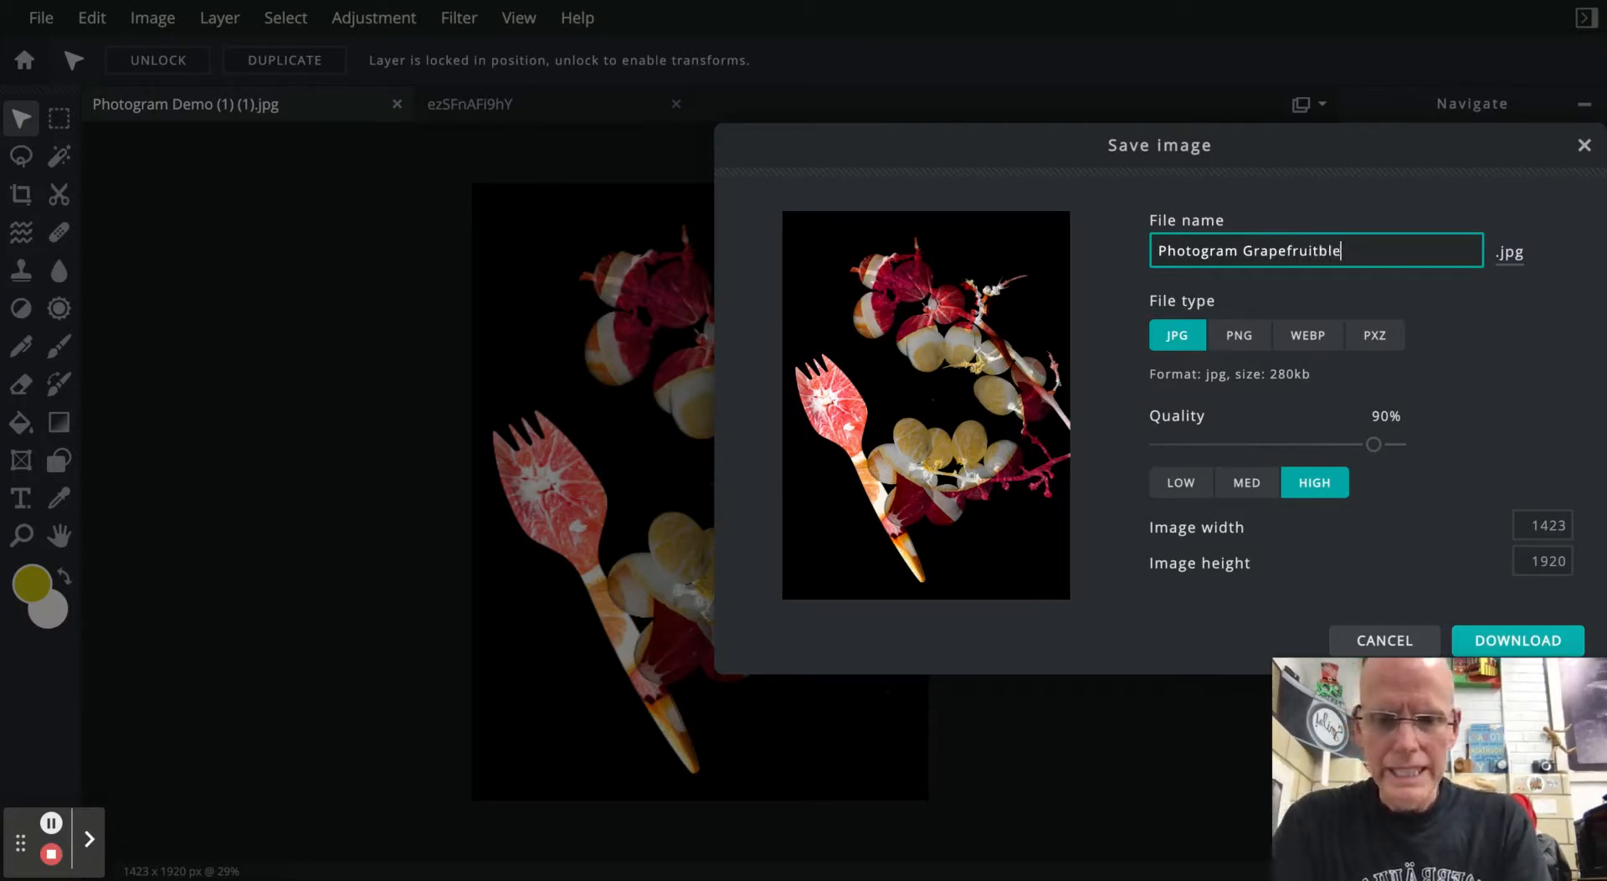
type("nd")
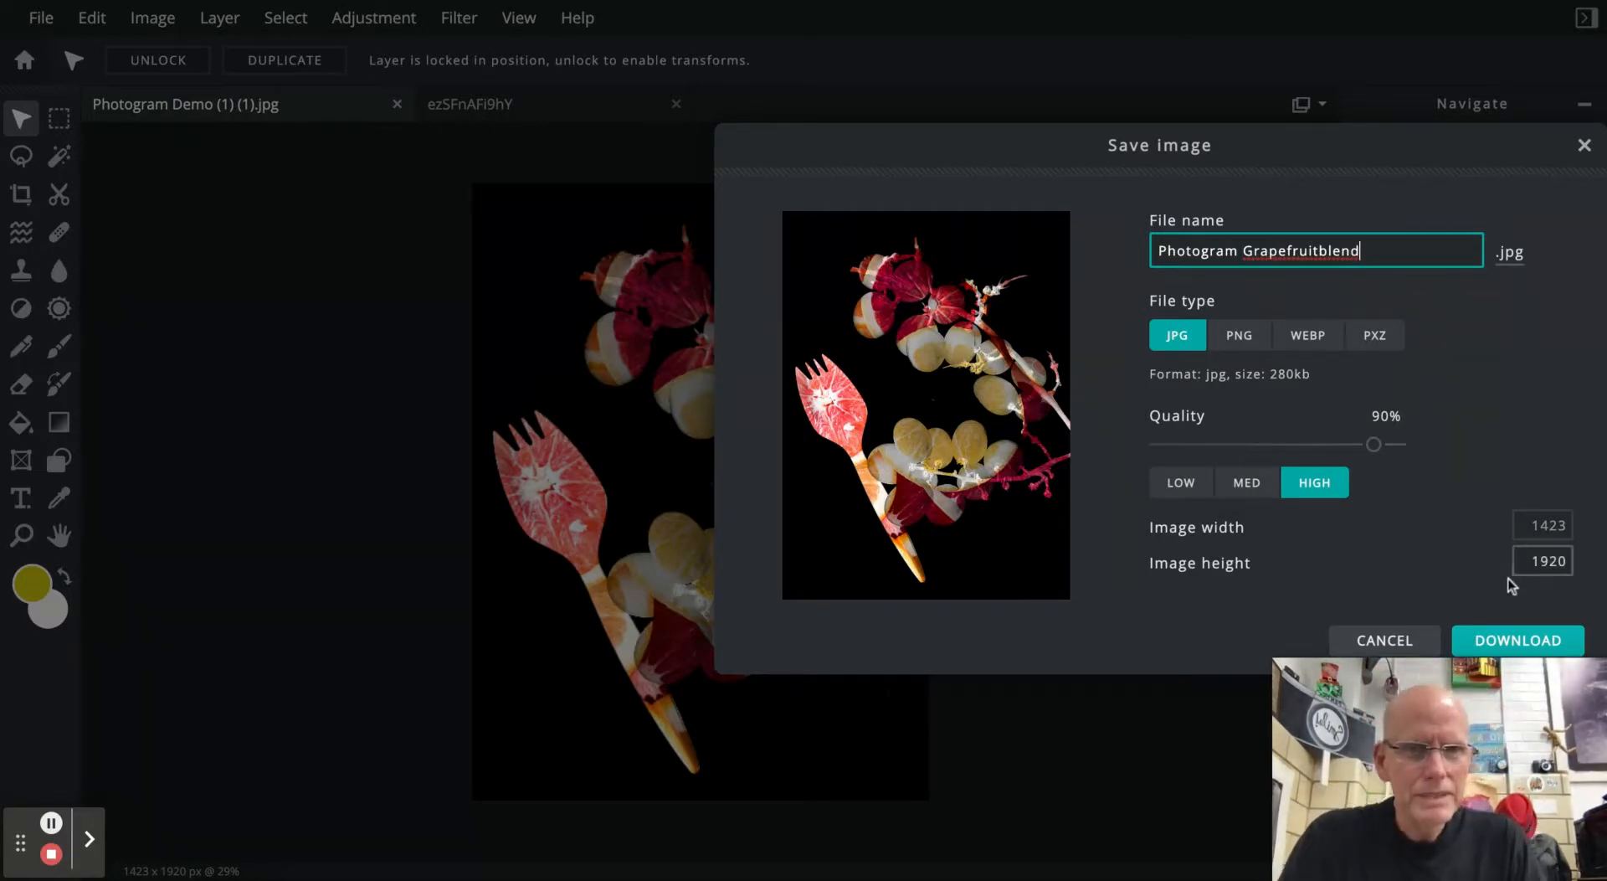
- Download the blended image as a high-quality JPG at 1423 x 1920 pixels and dismiss the save dialog
left_click(1503, 643)
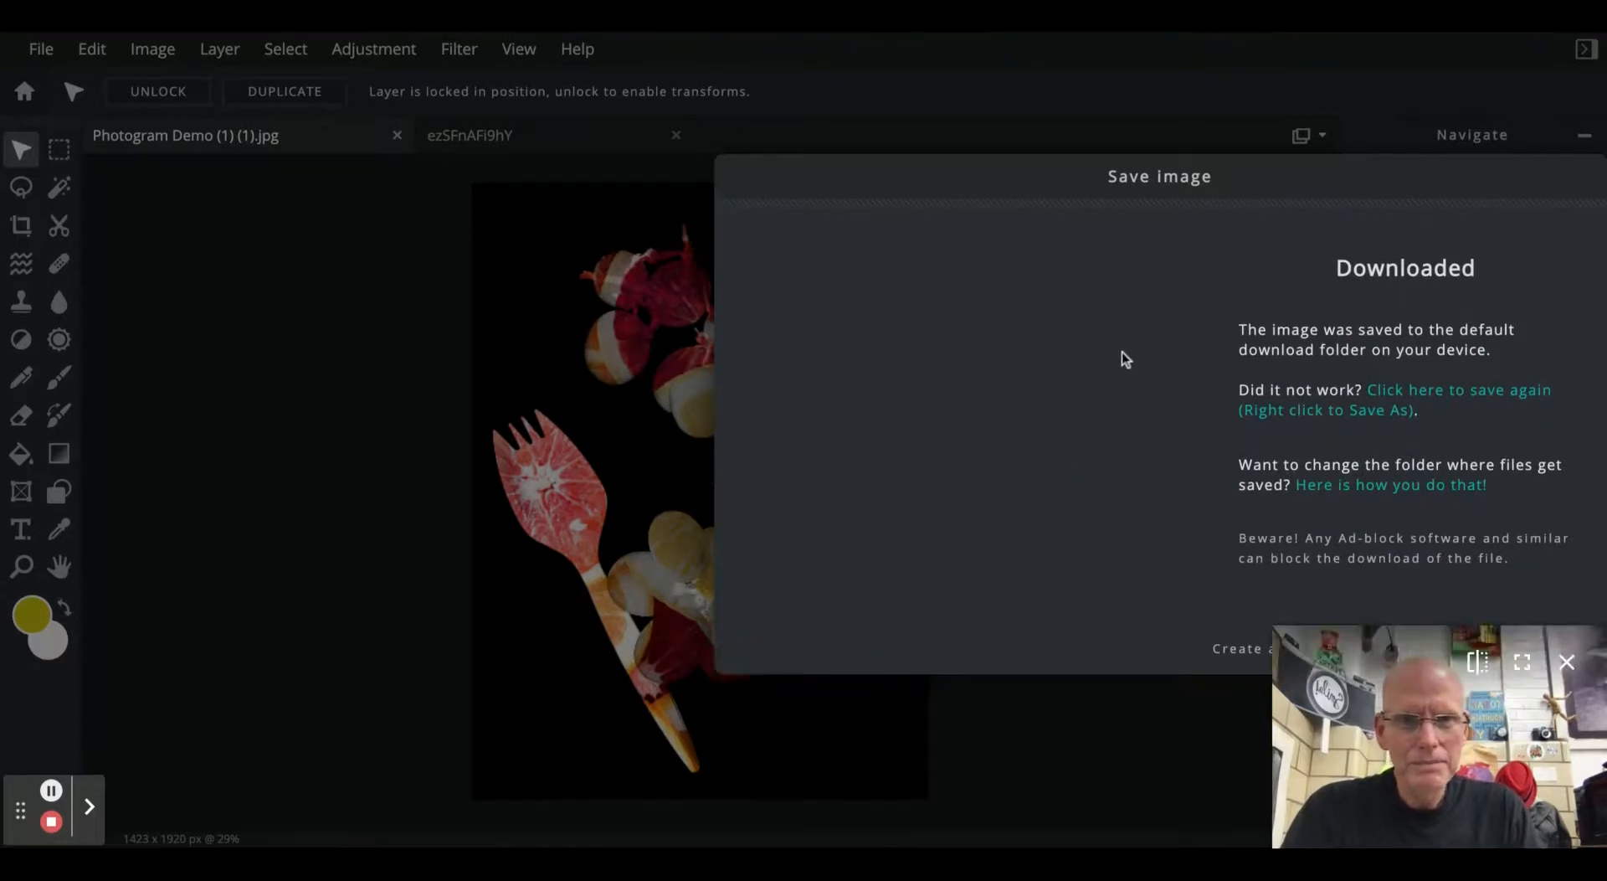
left_click_drag(1363, 185, 1150, 205)
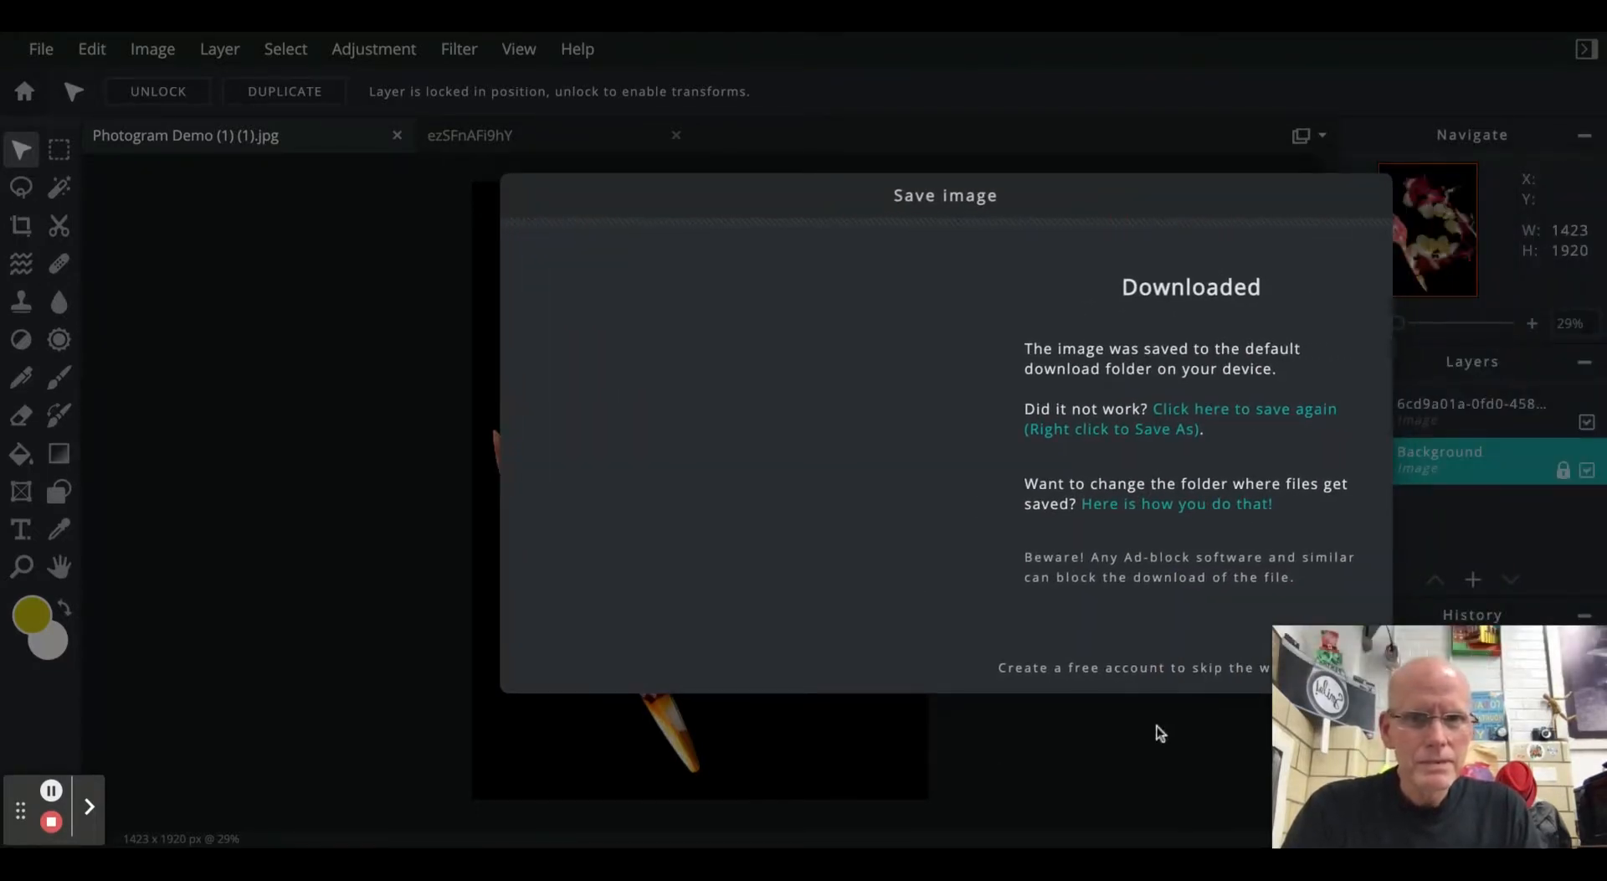
left_click(1148, 756)
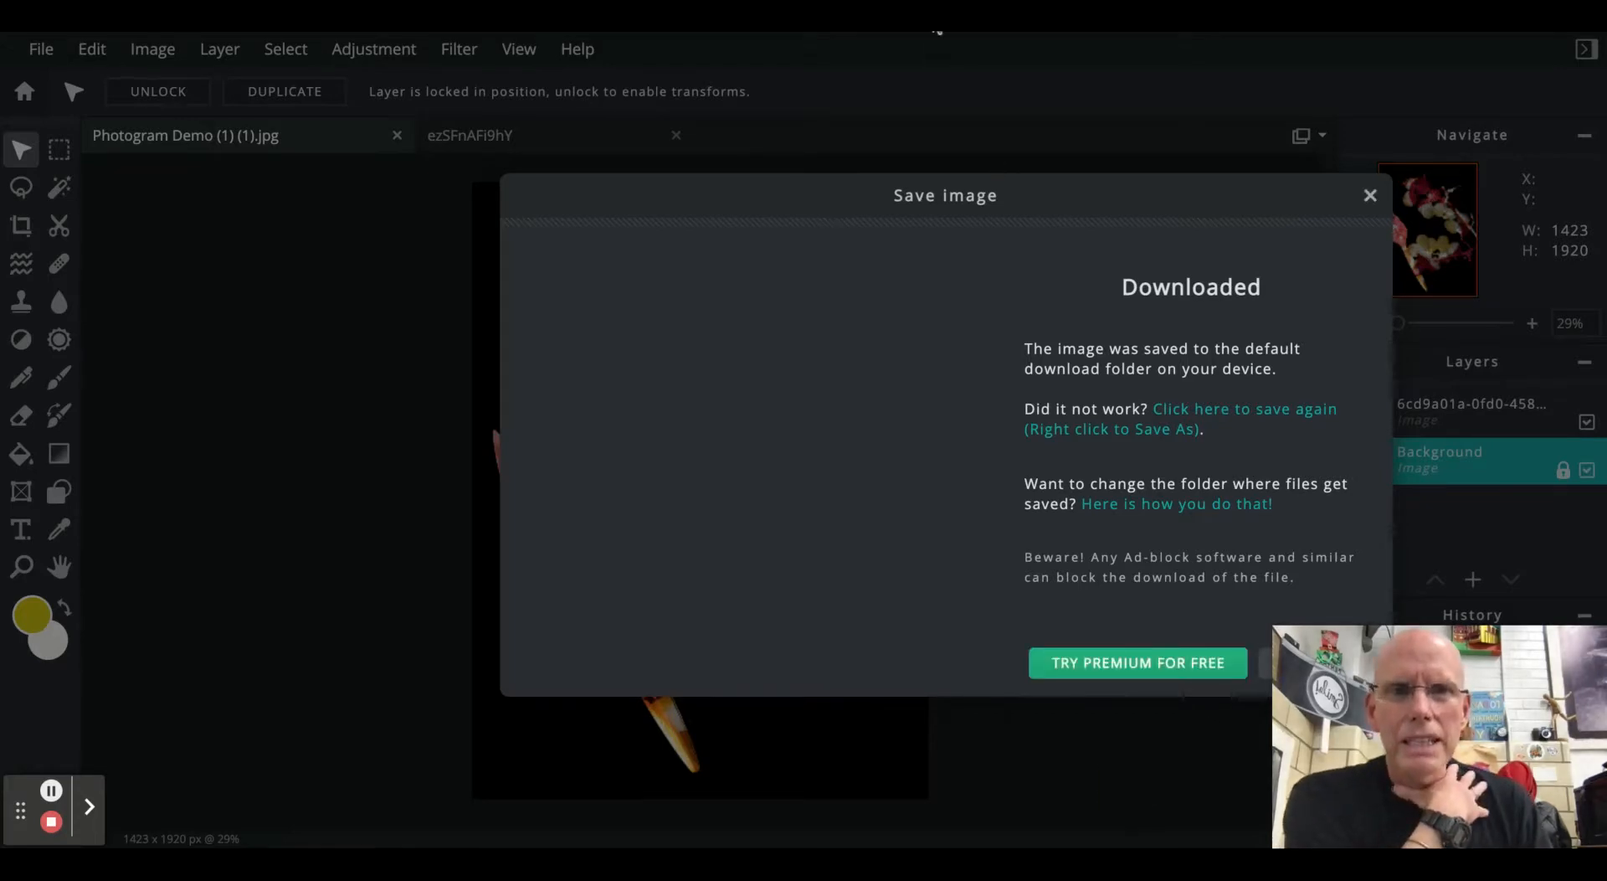
left_click(1370, 195)
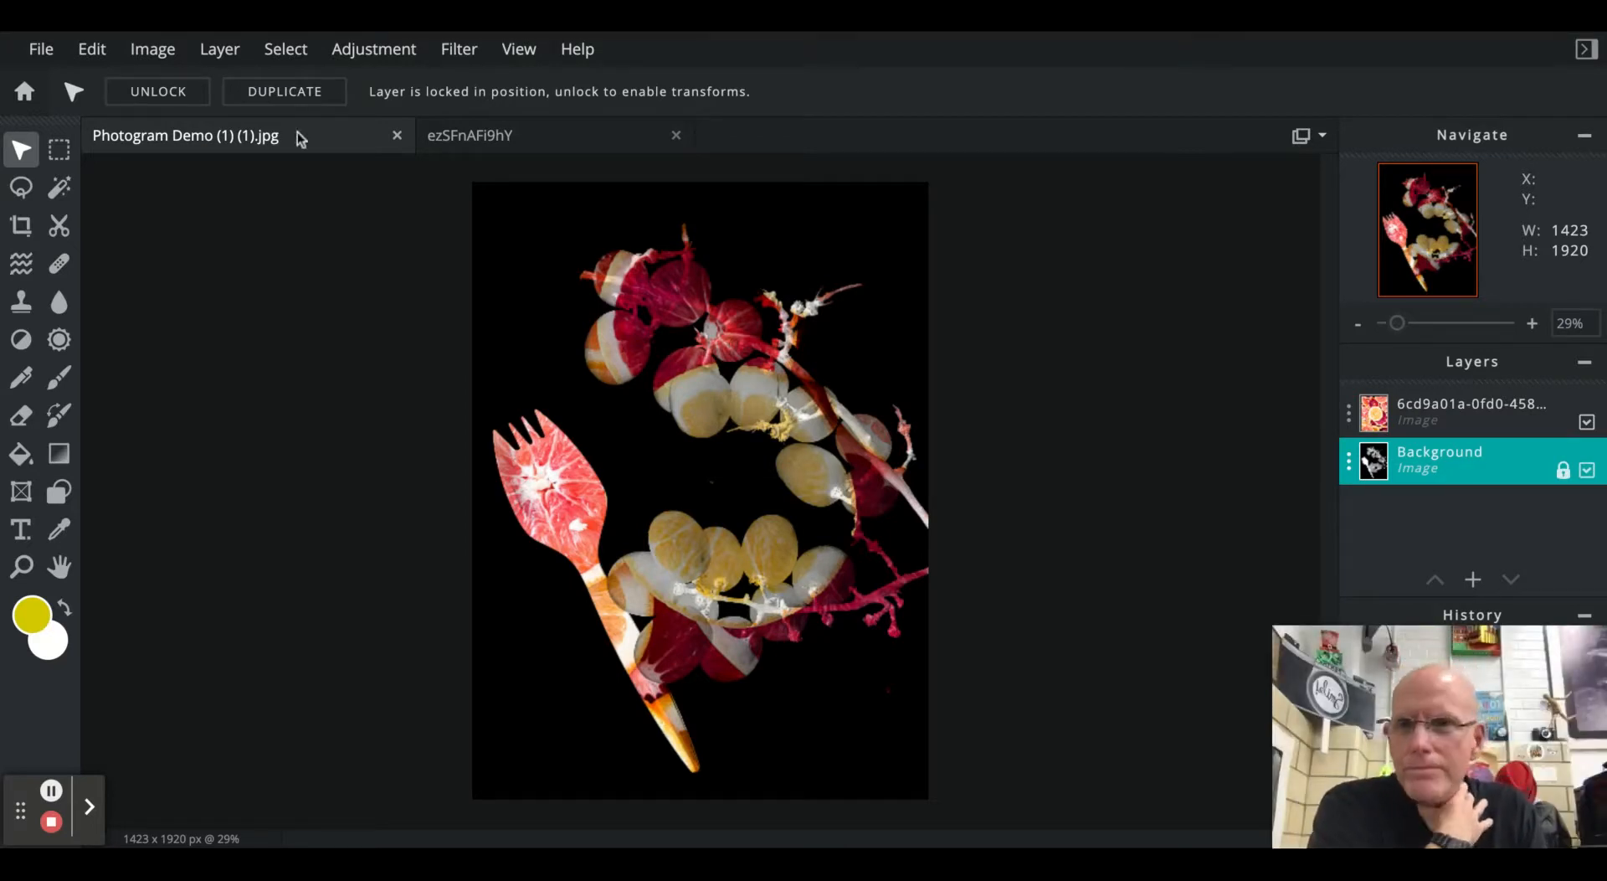
- Open the saved images Photogram Cityblend (1).jpg, Photogram Fruitblend.jpg and Photogram Faceblend.jpg
left_click(40, 49)
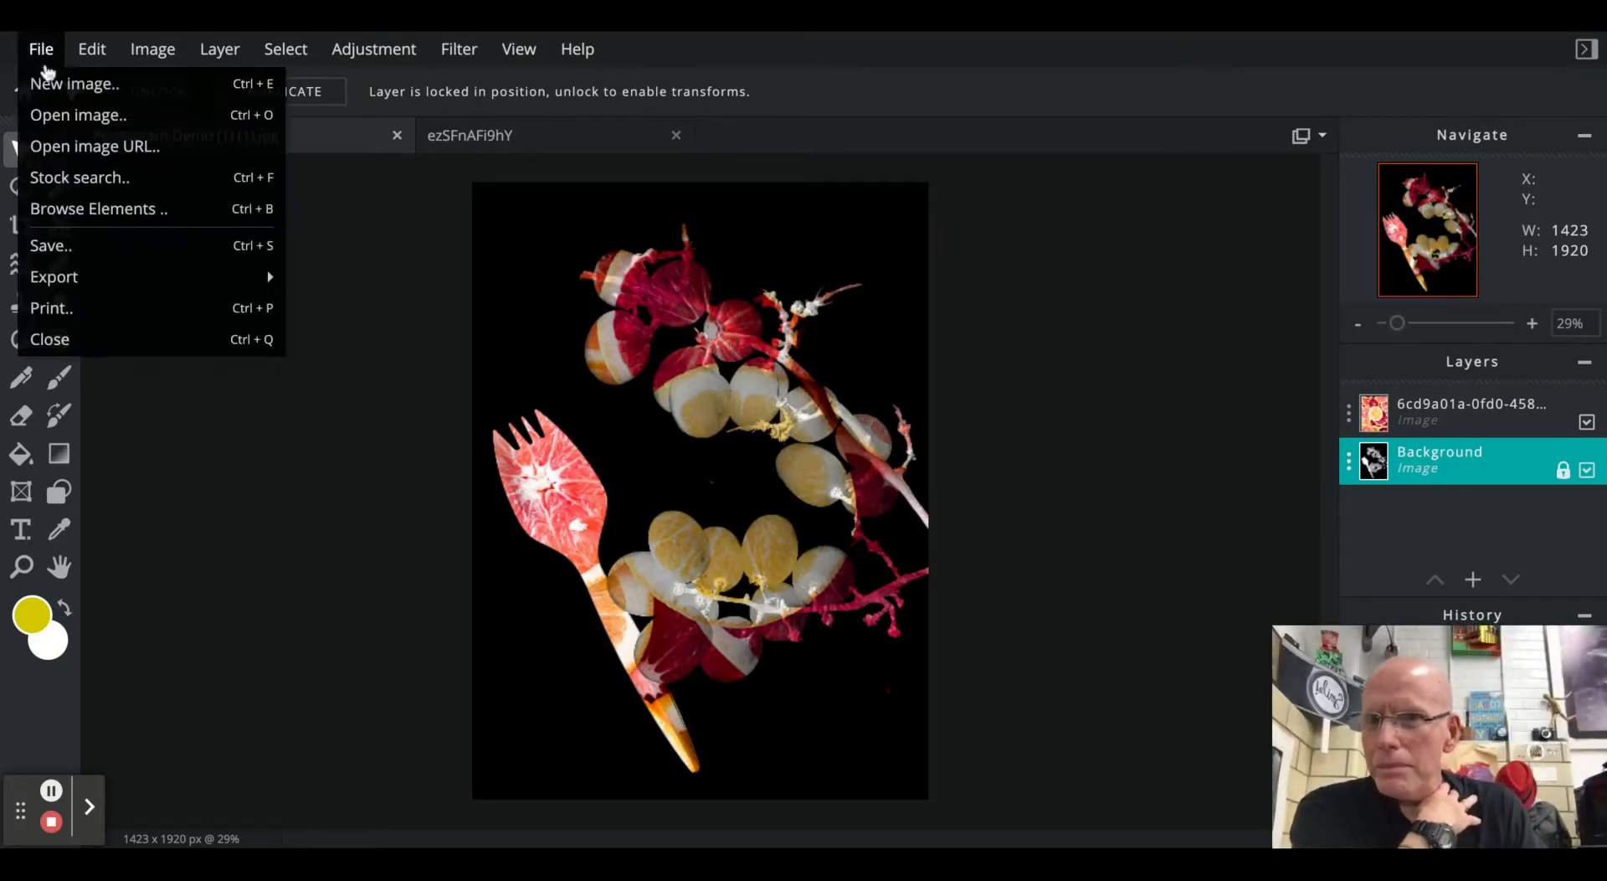
left_click(66, 124)
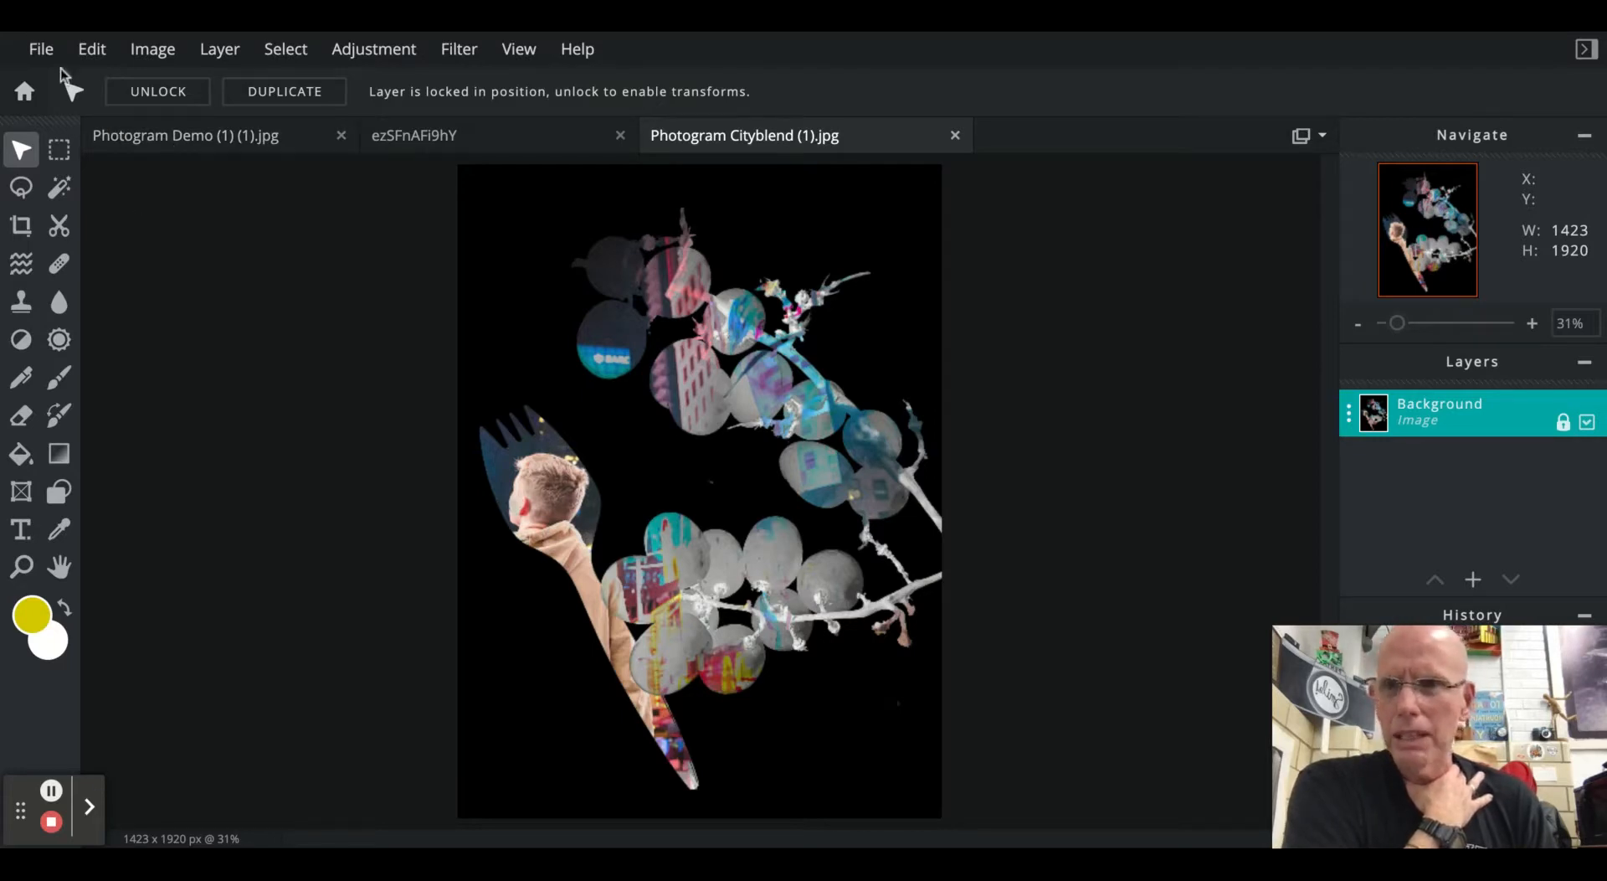
left_click(42, 52)
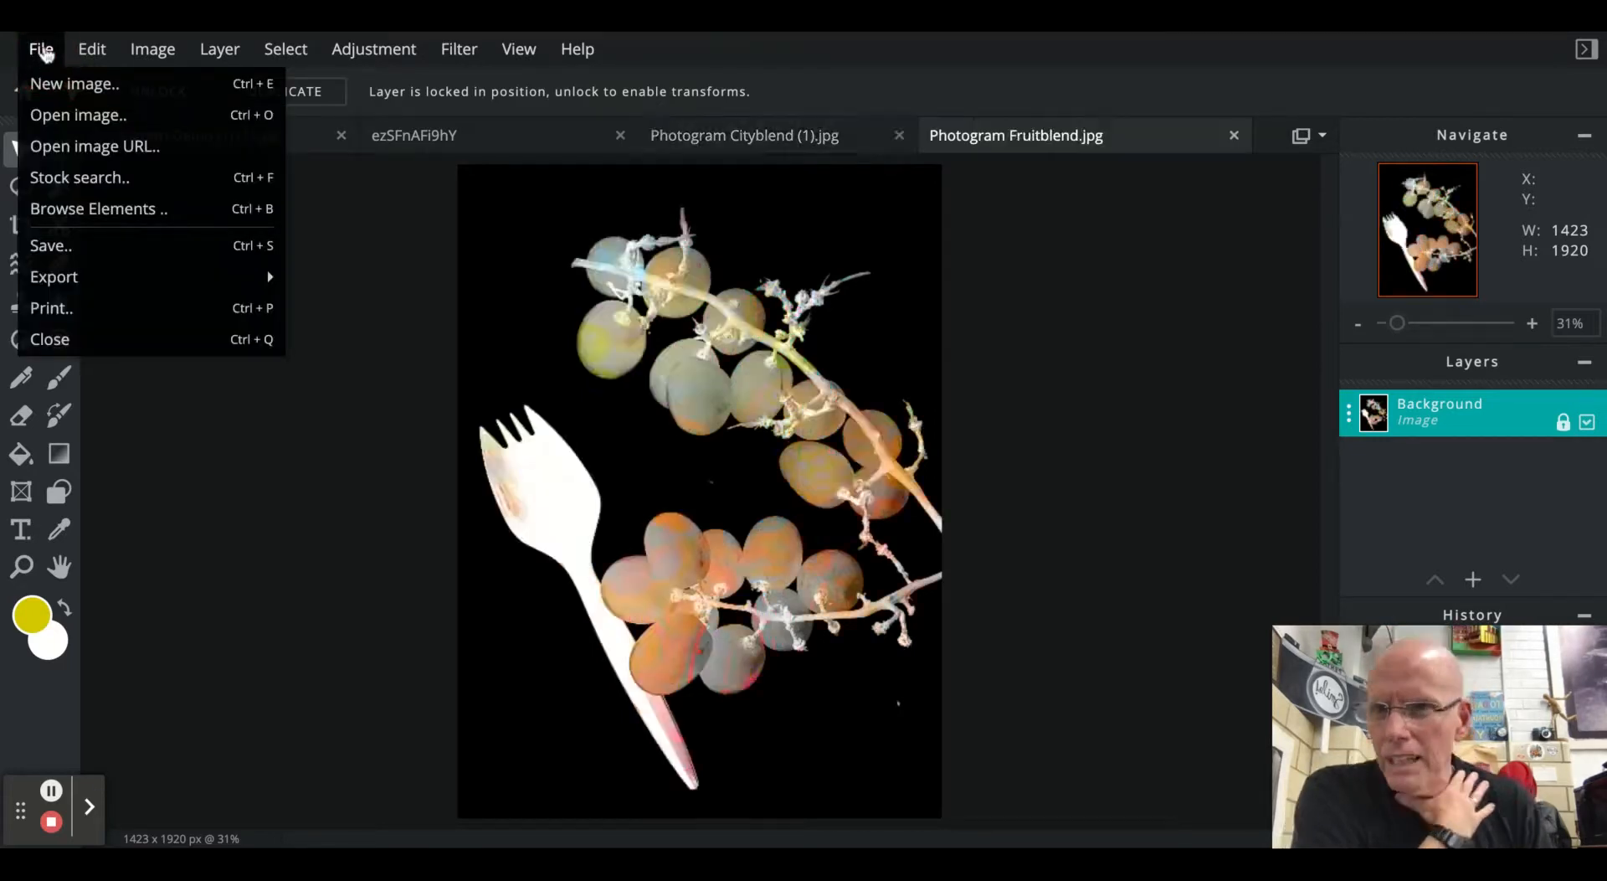
left_click(69, 117)
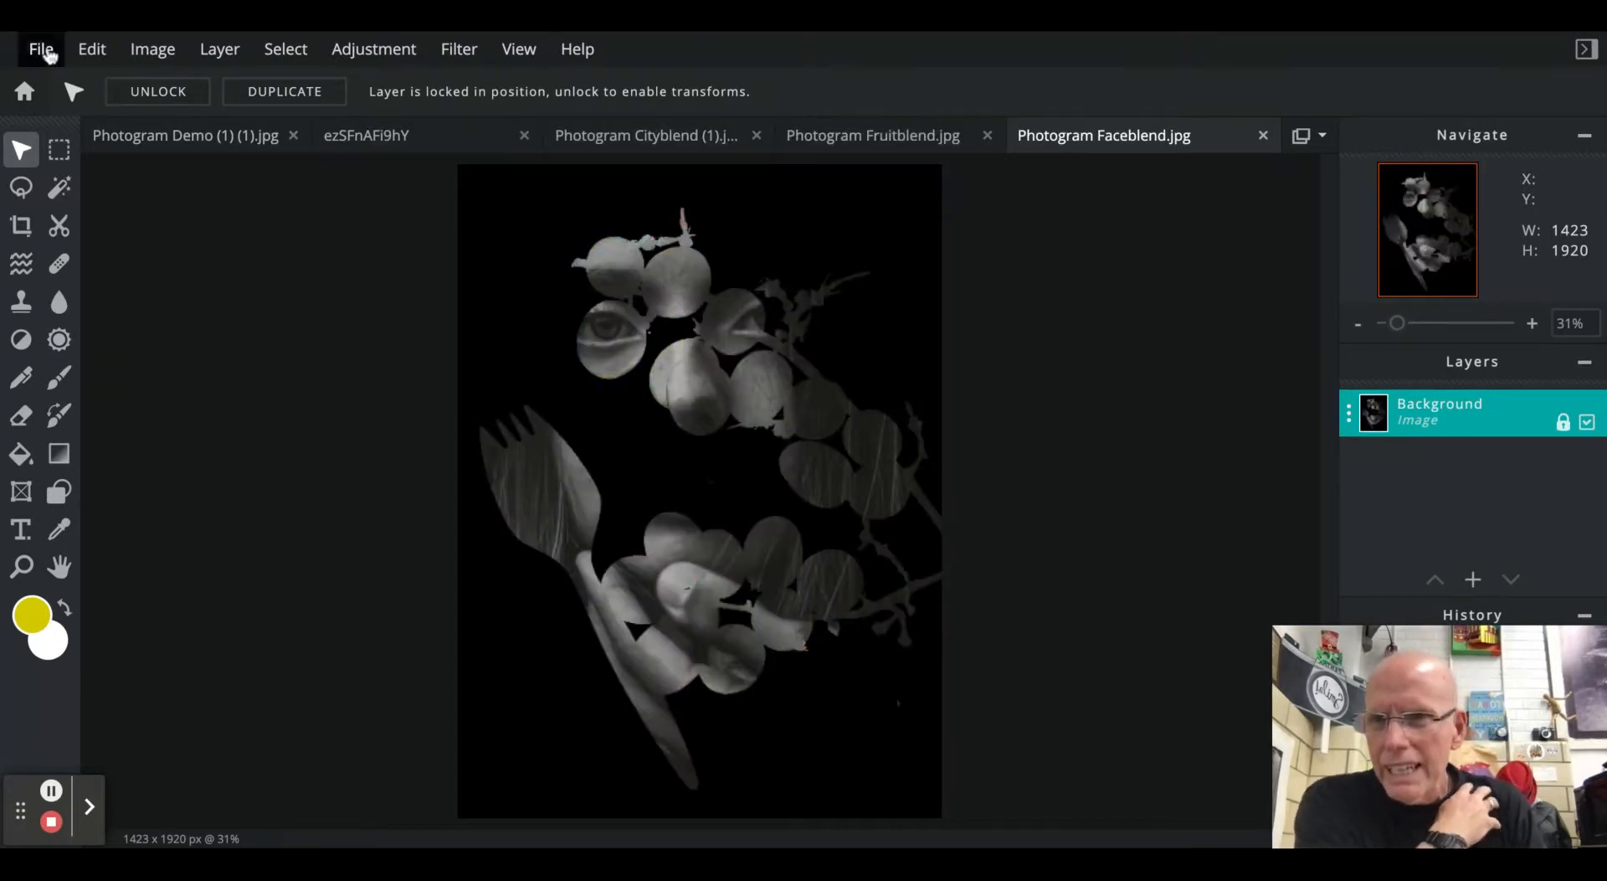
- Search the stock library for portrait, browse the photos and return to the editor
left_click(42, 50)
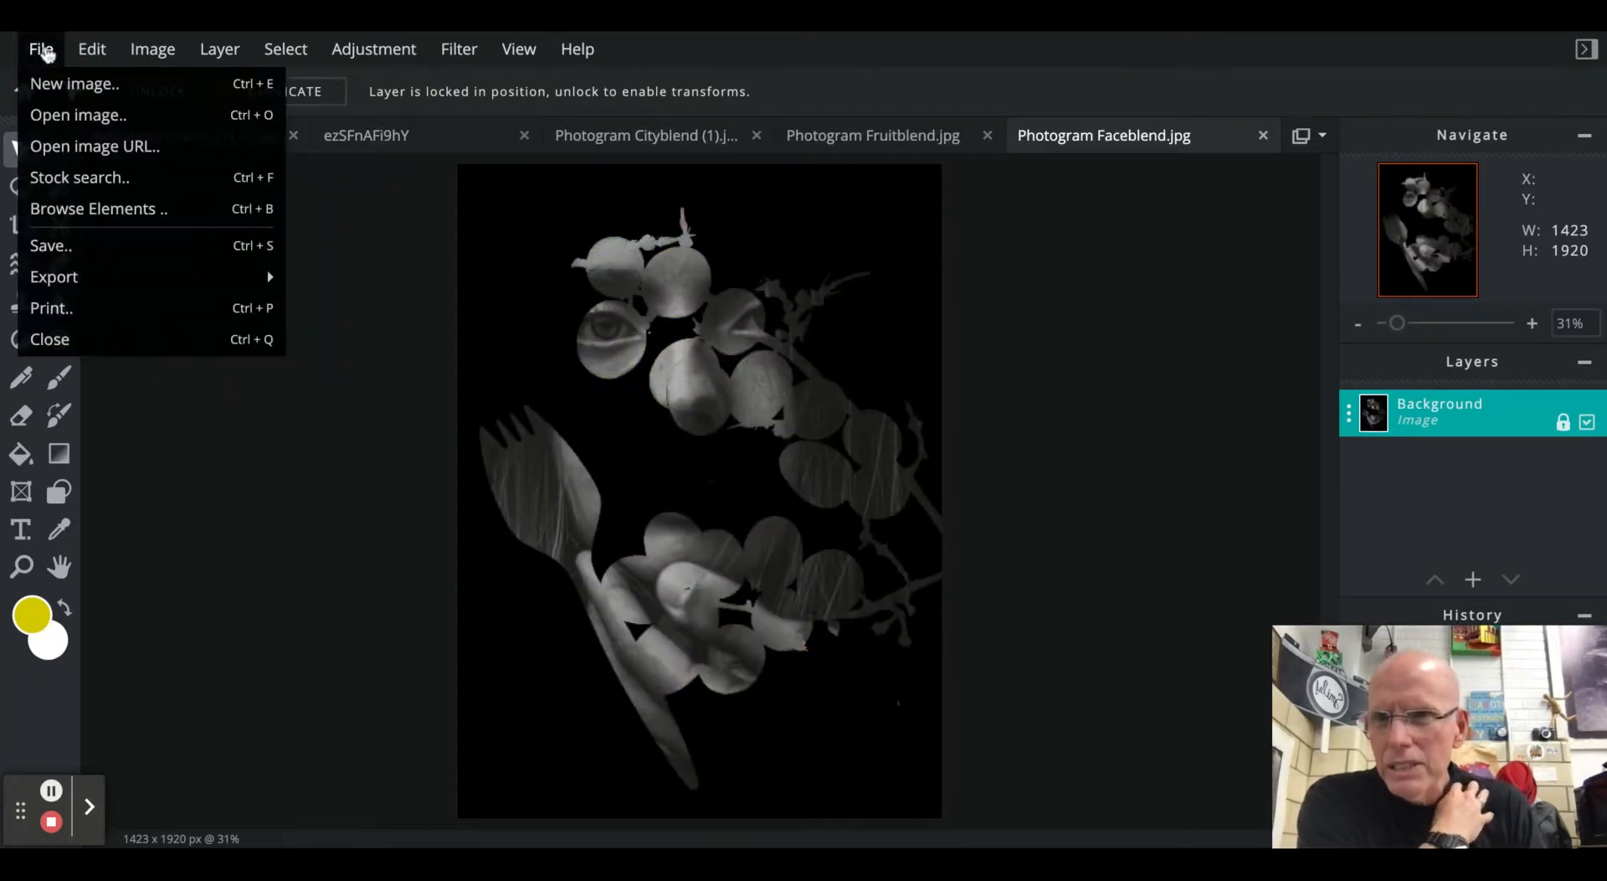
left_click(63, 174)
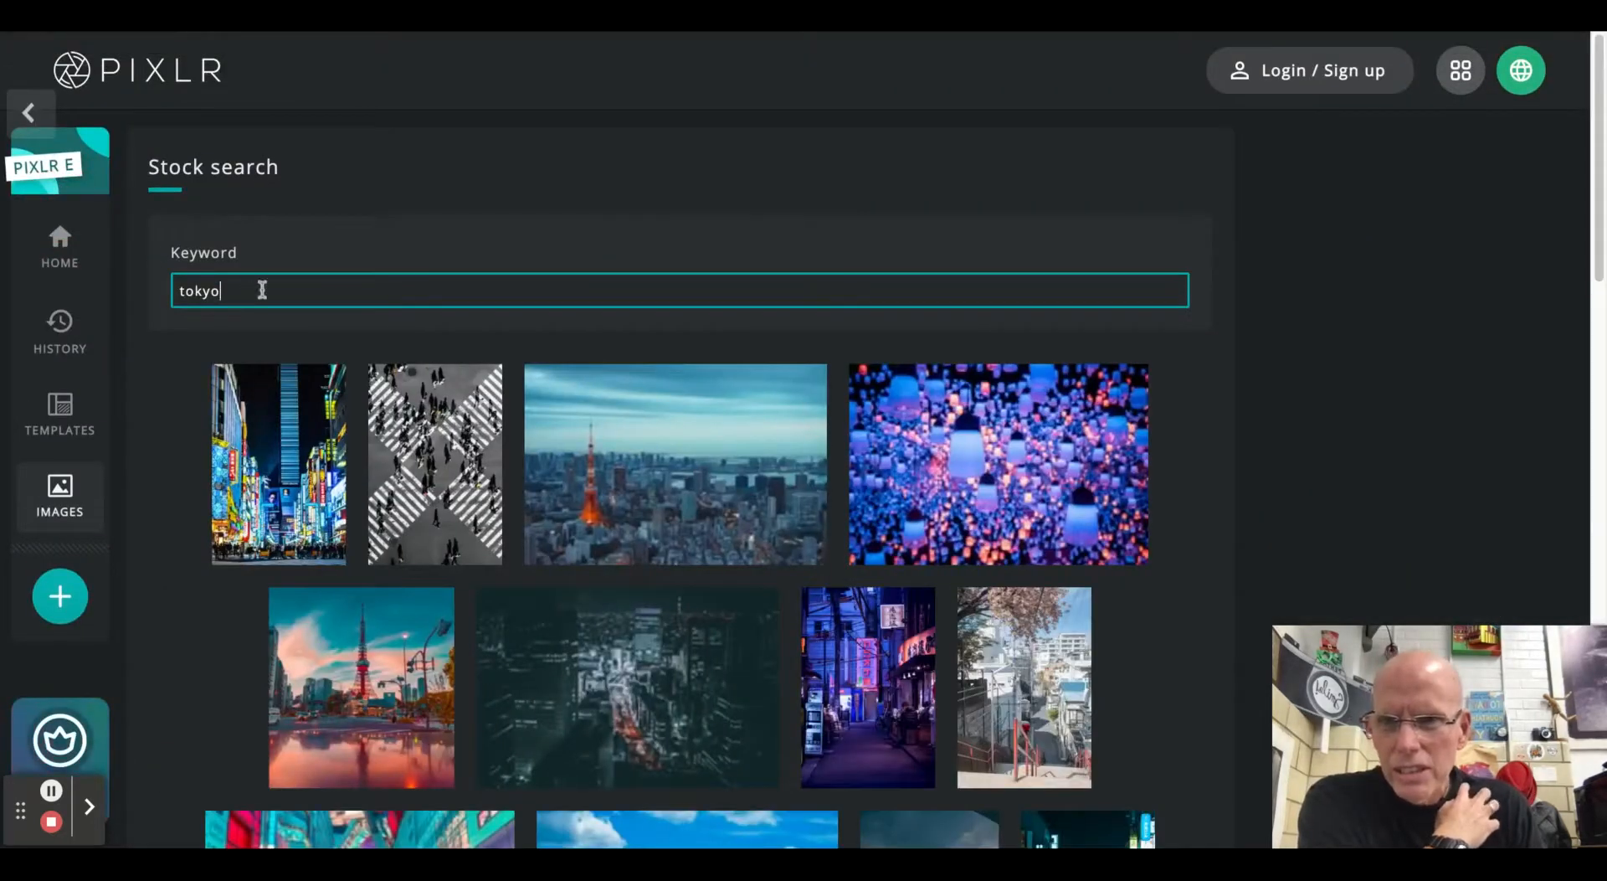
double_click(262, 290)
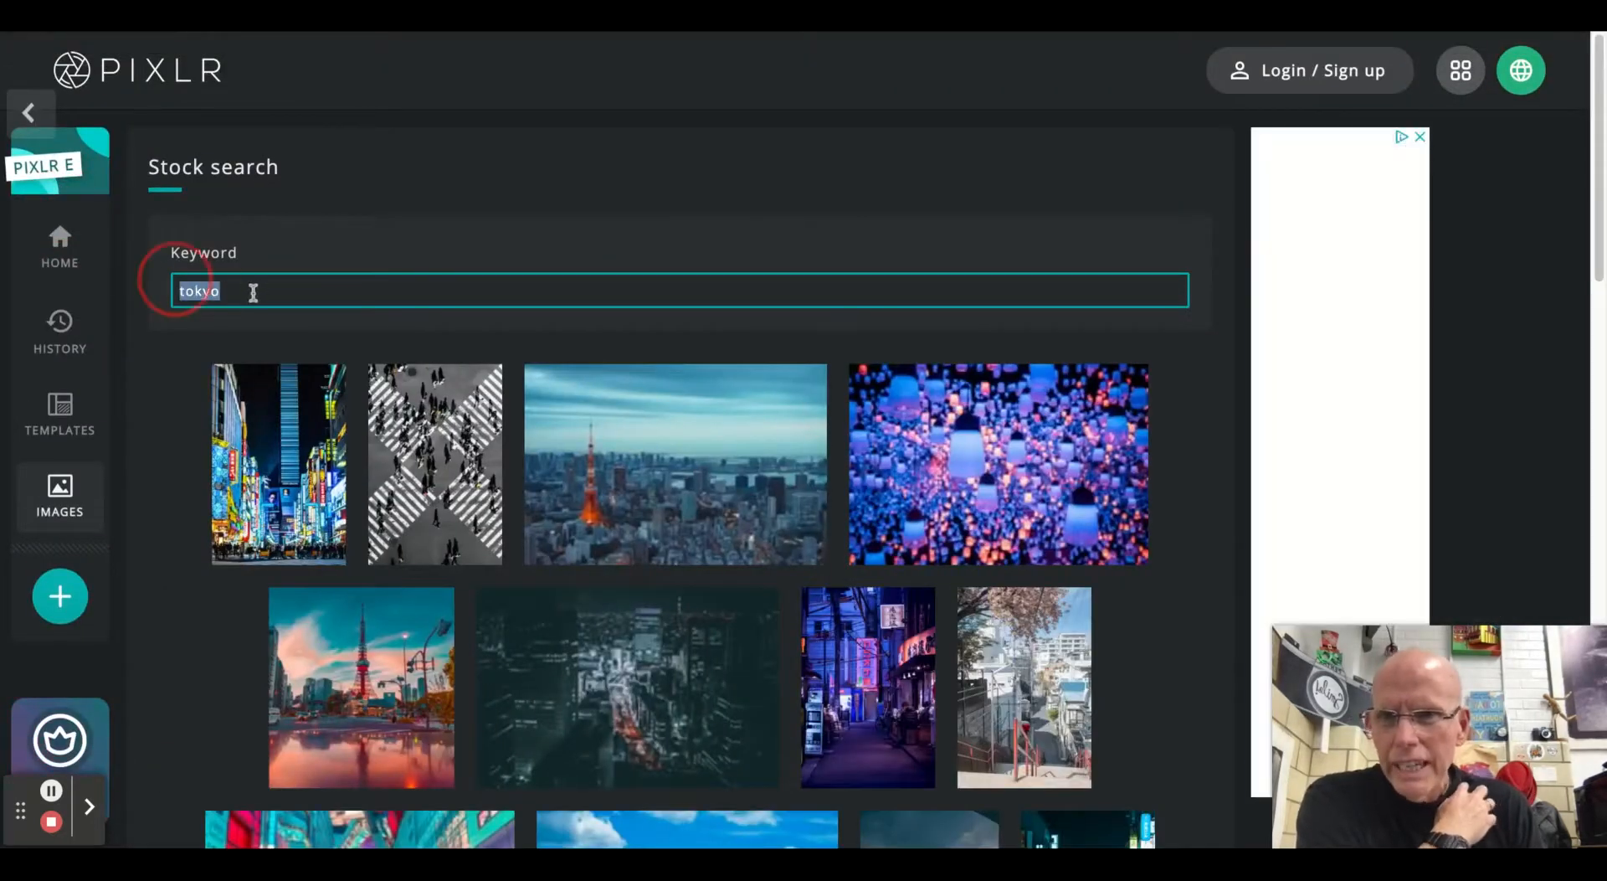
type("portrait")
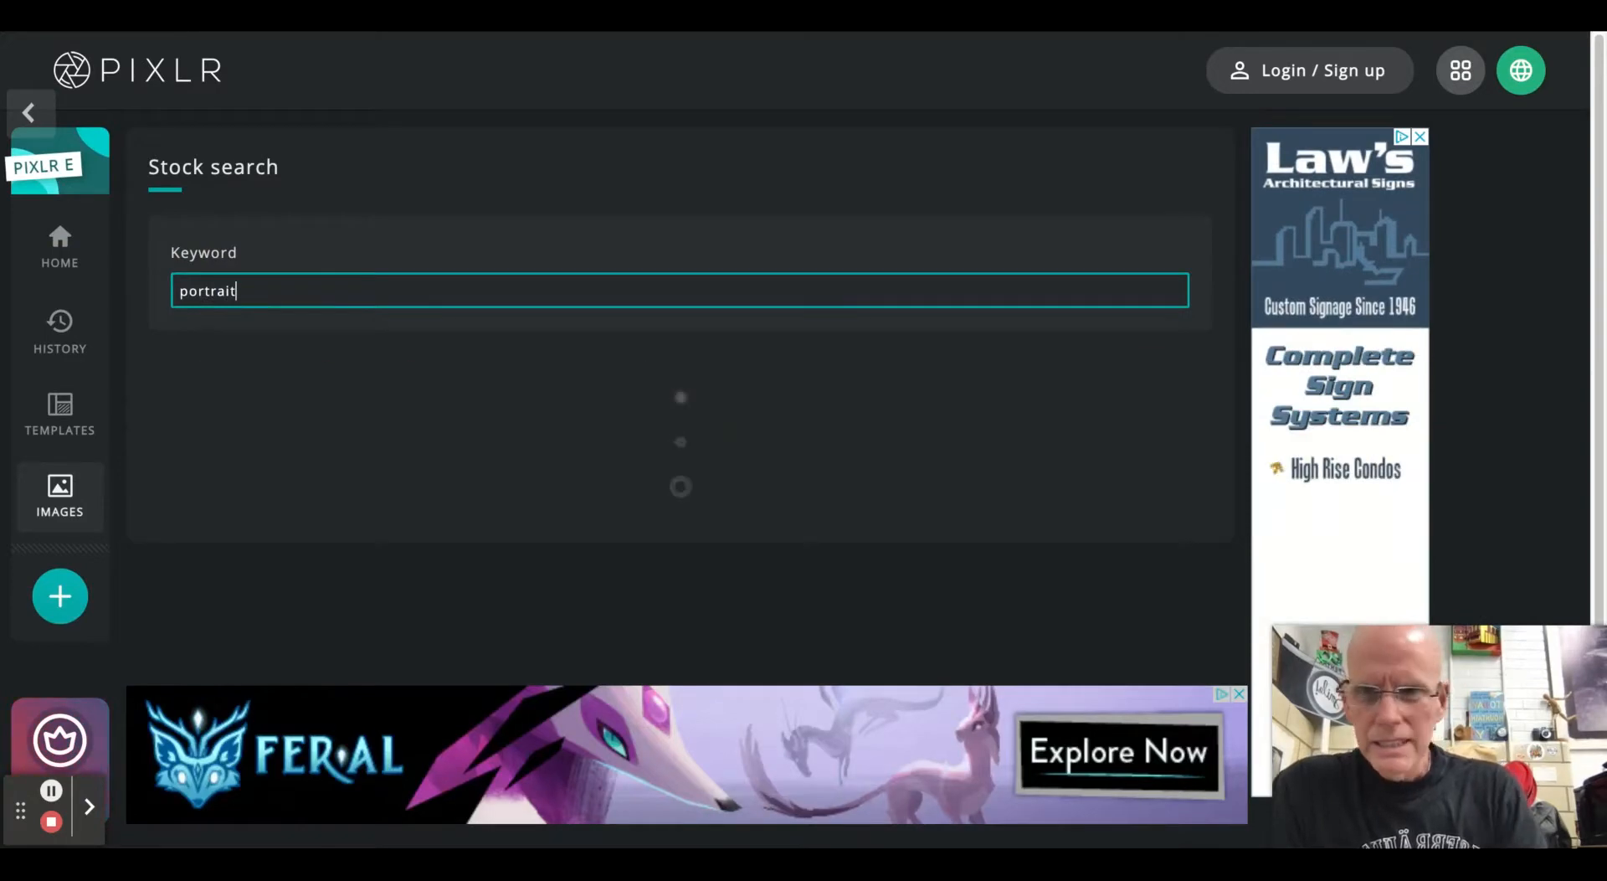
scroll(984, 521, "down", 3)
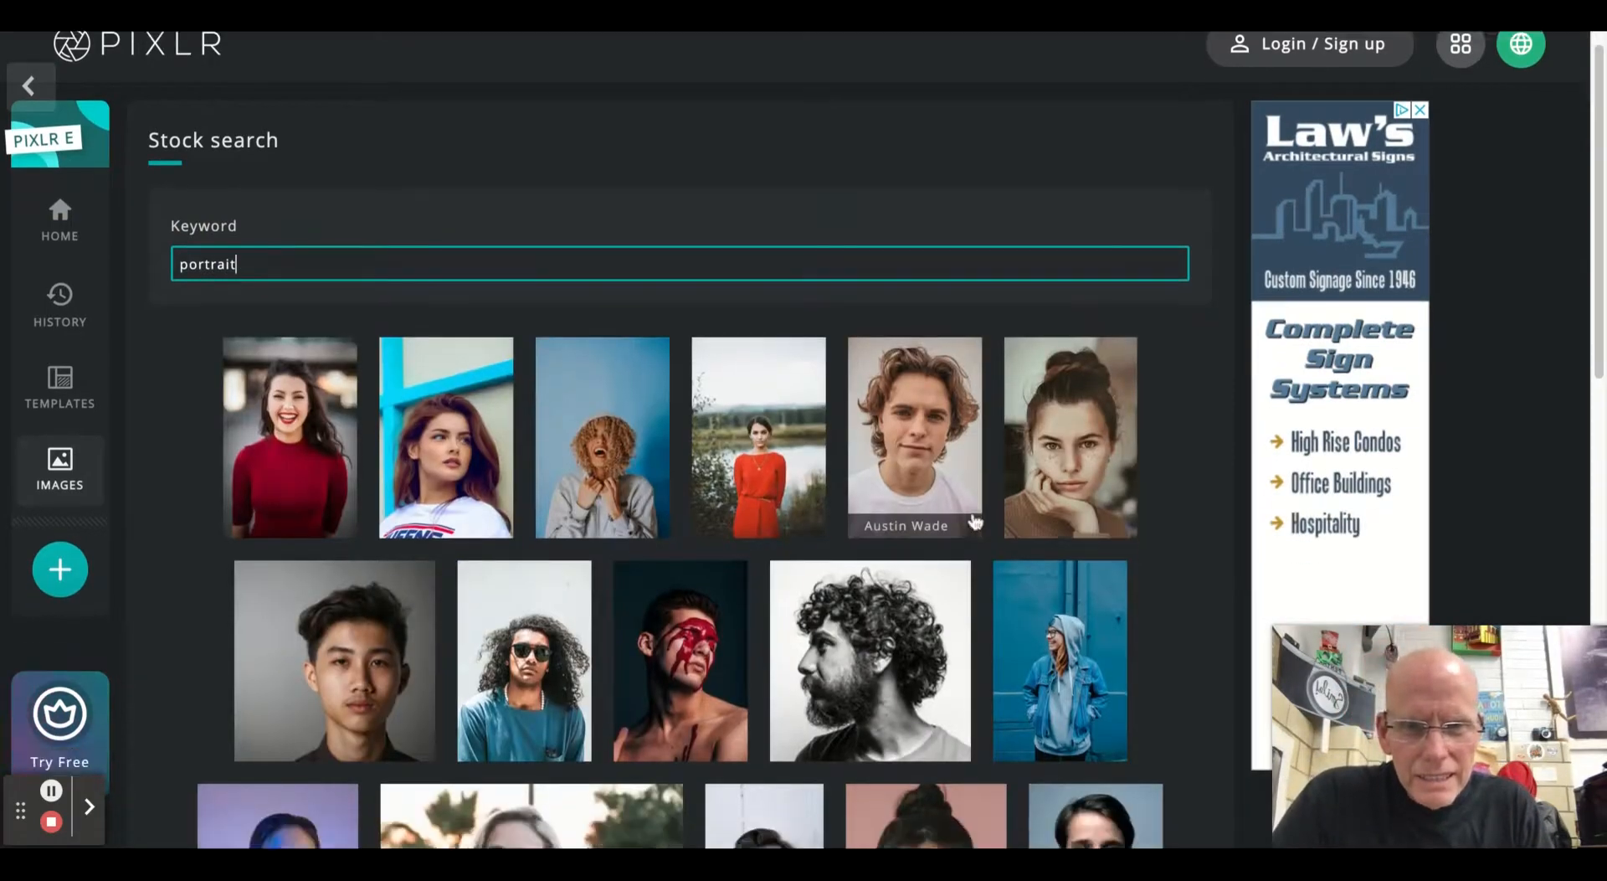
scroll(973, 517, "down", 3)
scroll(971, 513, "down", 5)
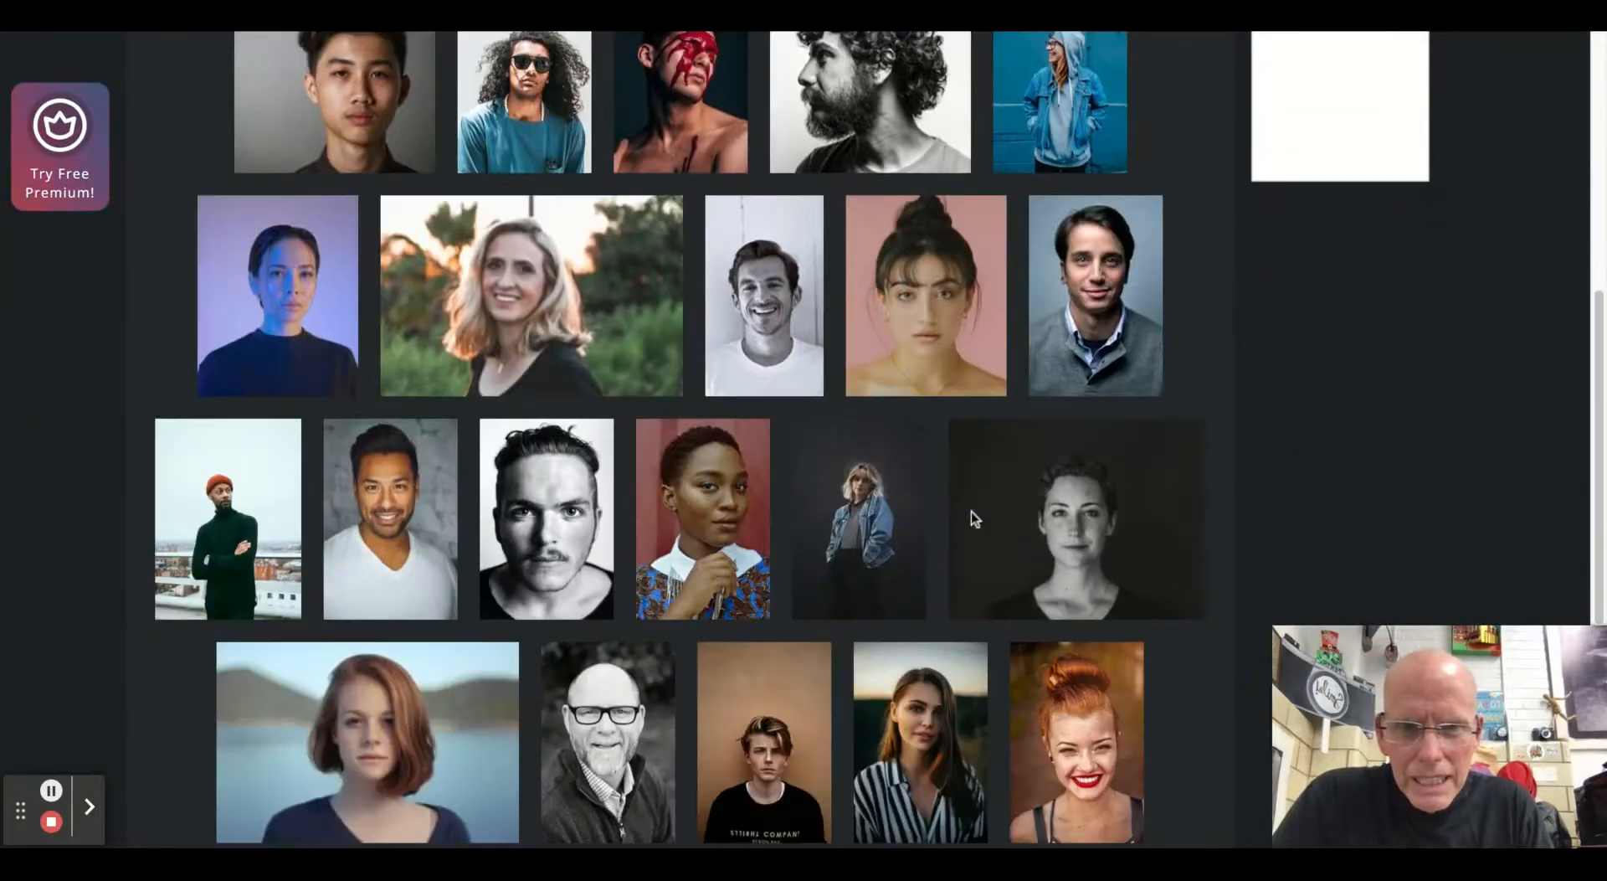
scroll(971, 509, "up", 12)
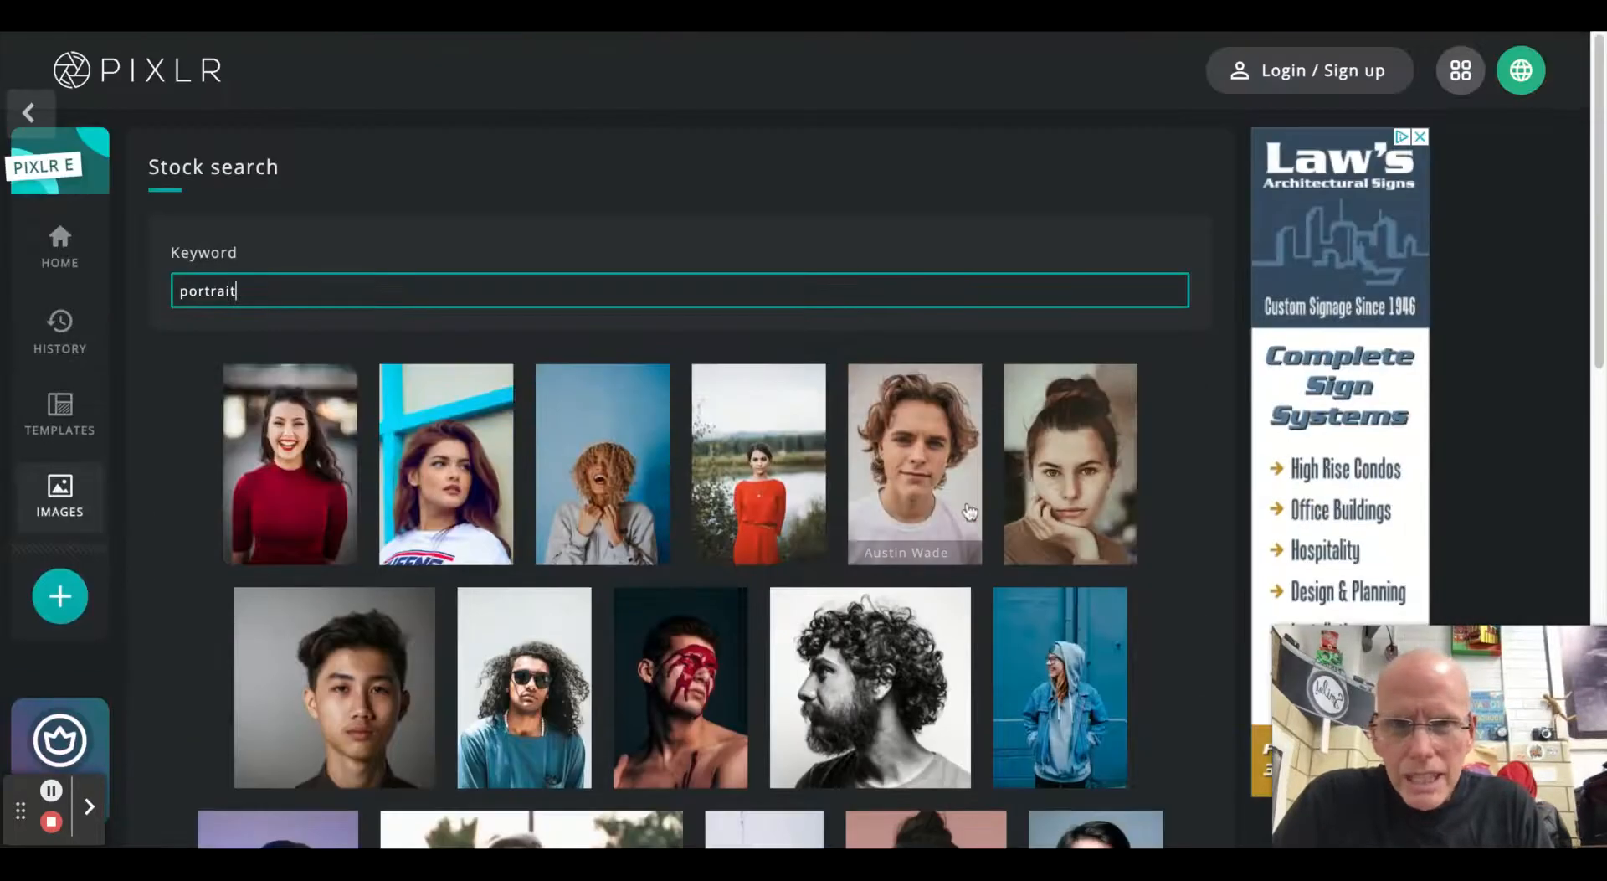
left_click(29, 112)
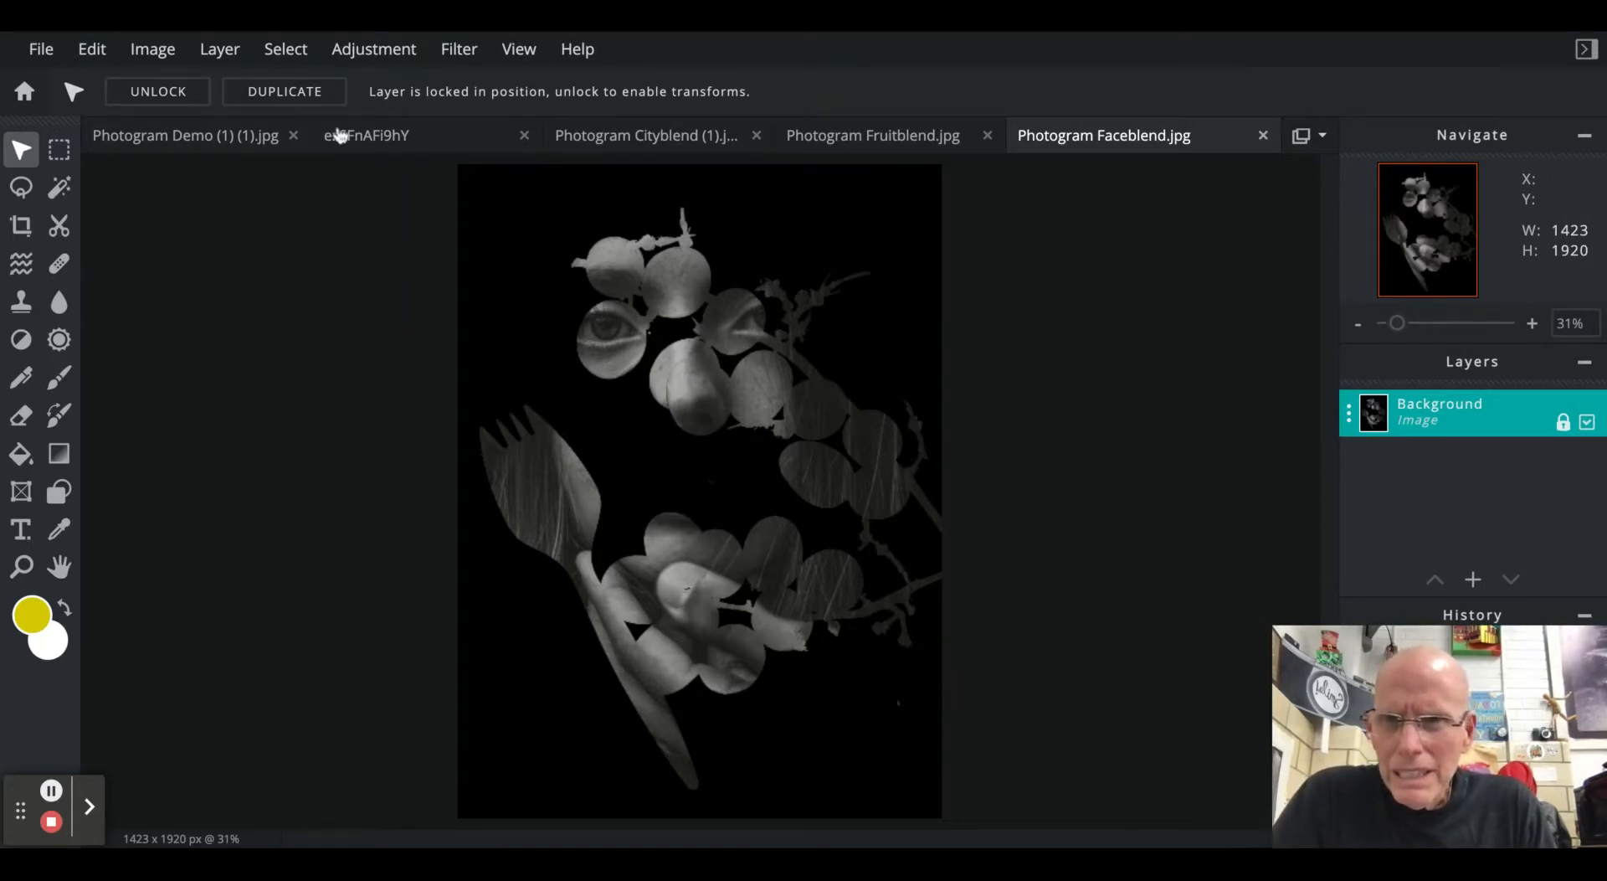
- Open the saved images Photogram Faceblend II.jpg and Photogram Faceblend Color
left_click(38, 48)
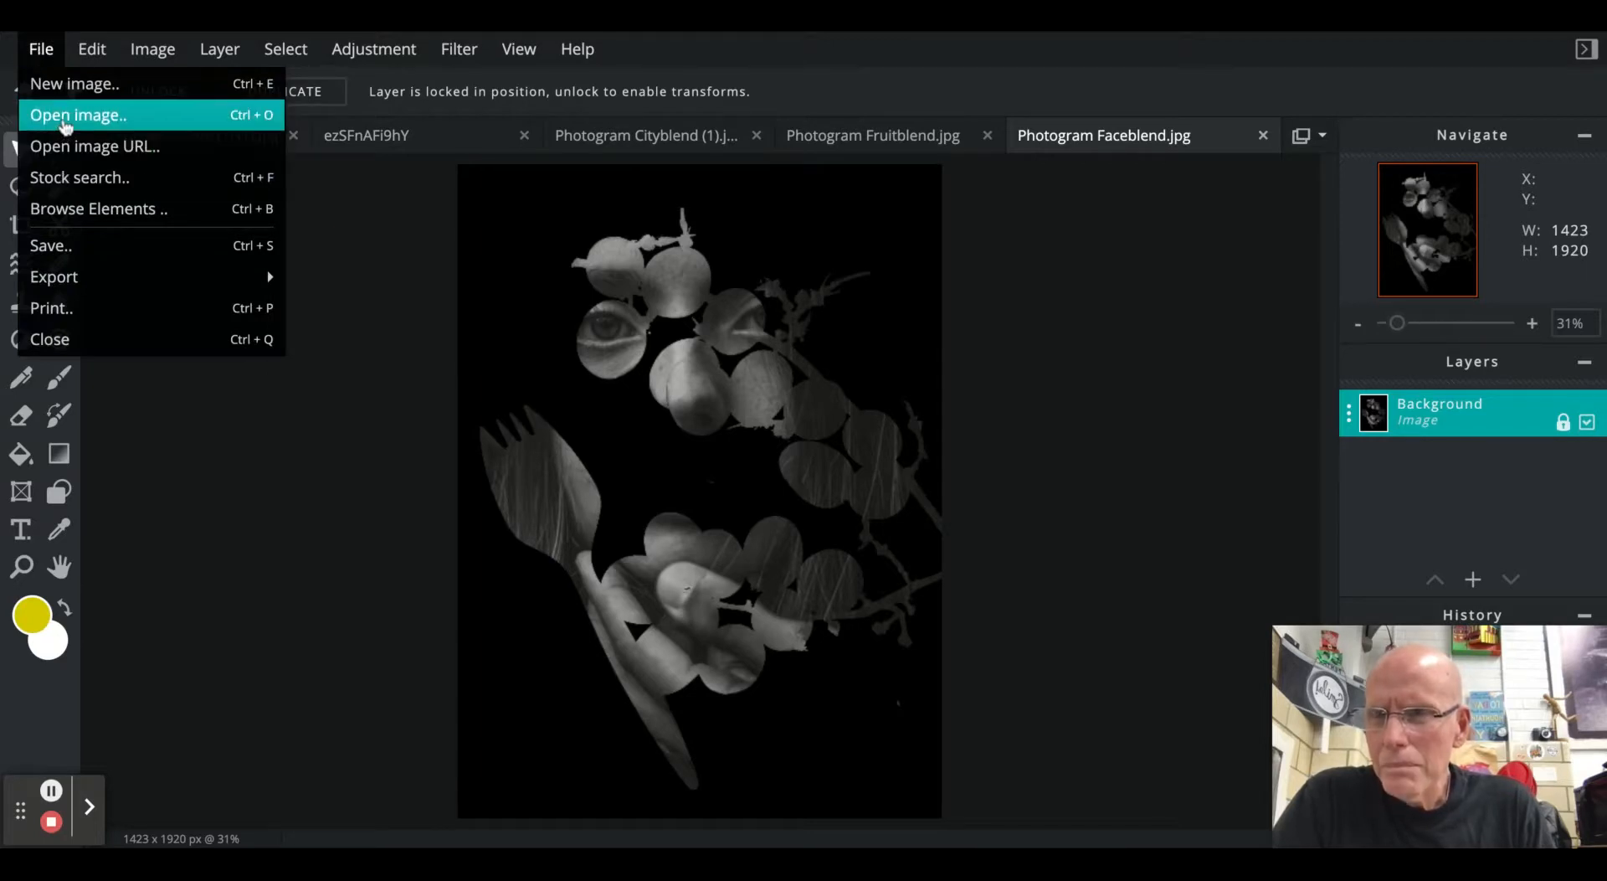
left_click(64, 124)
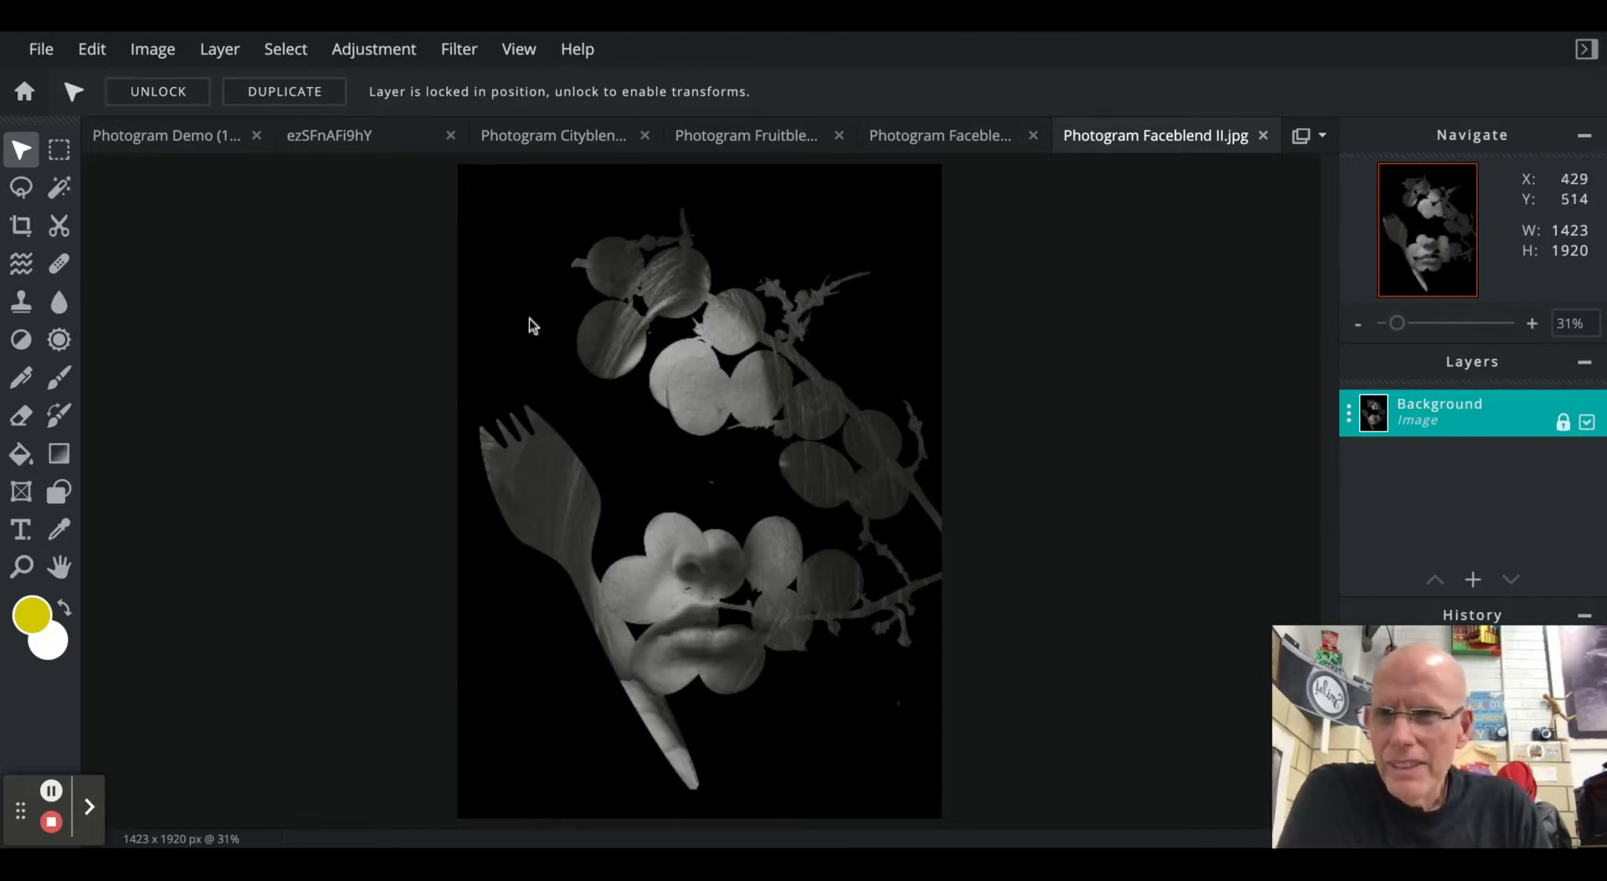
left_click(38, 55)
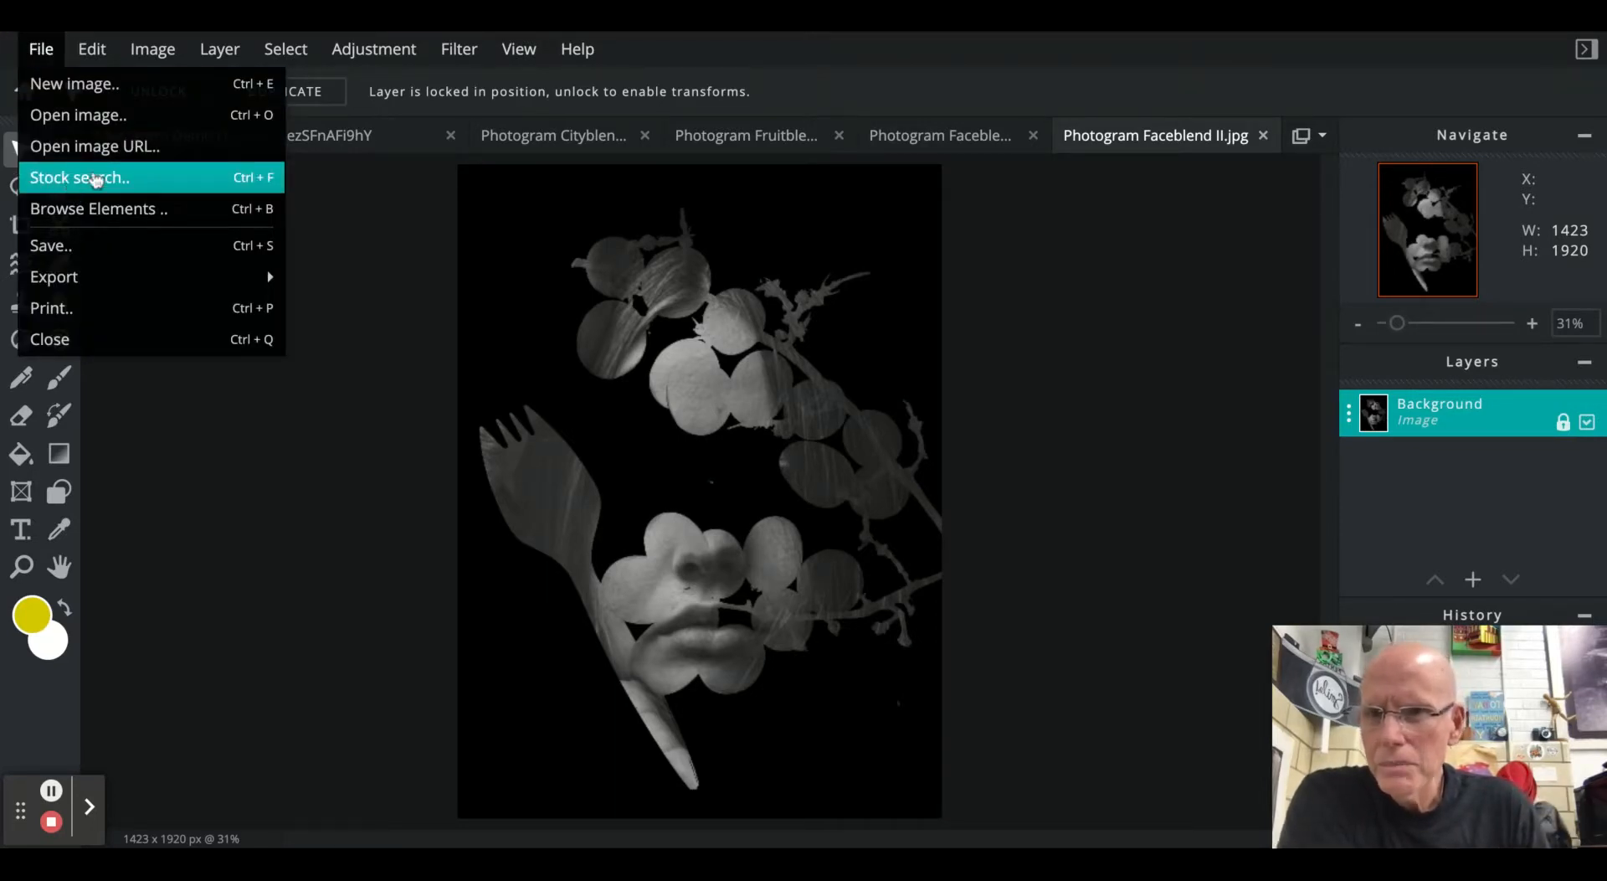
left_click(72, 128)
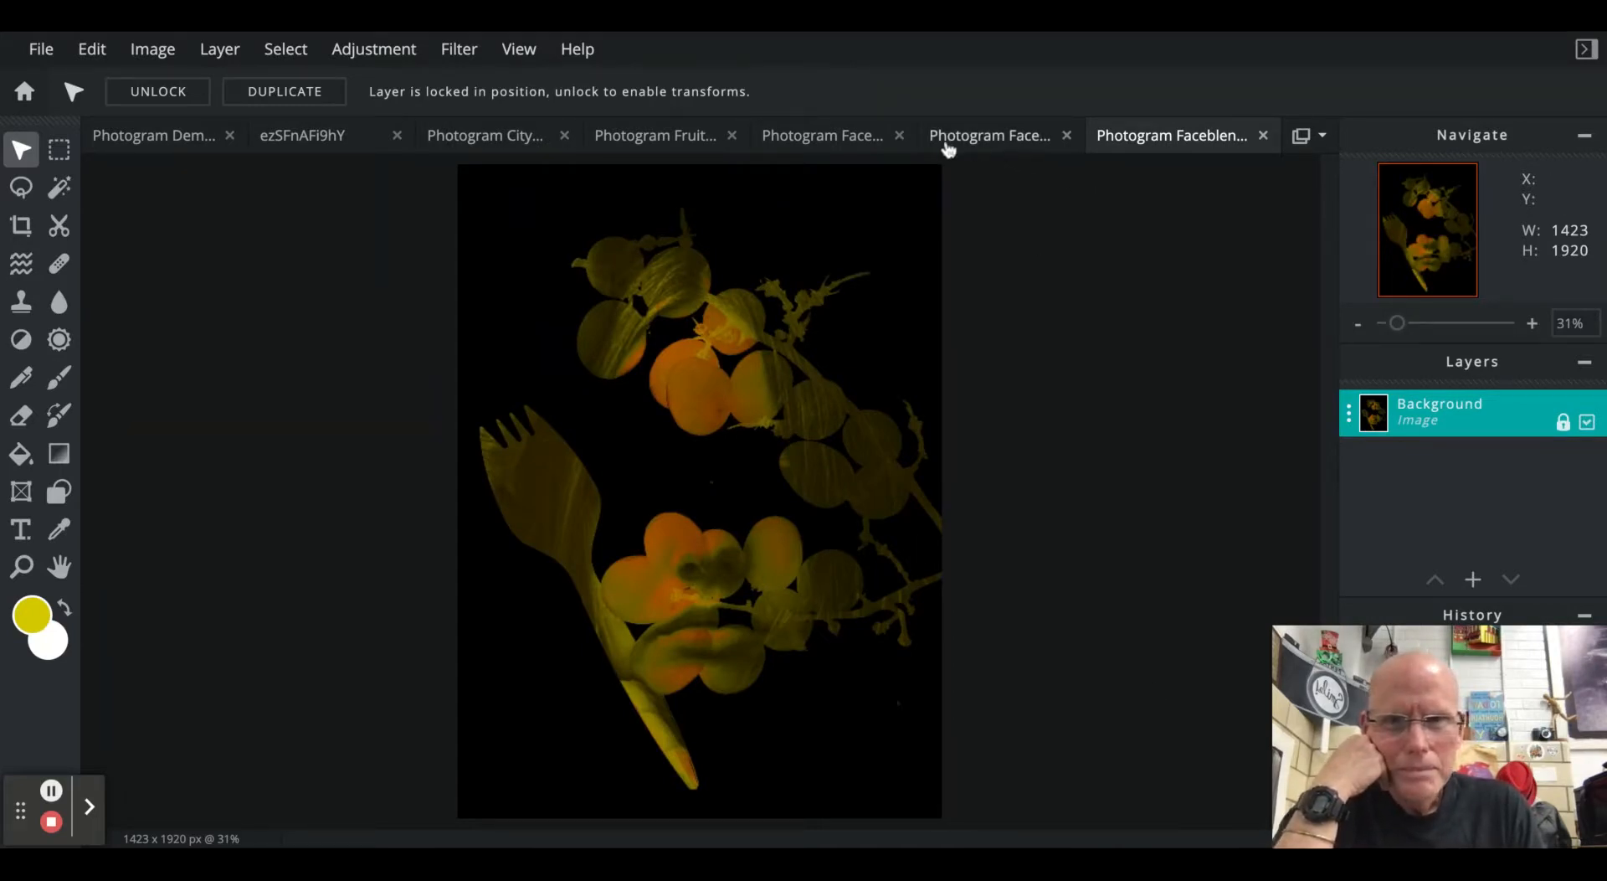
- Compare the open Photogram Demo, Faceblend, Faceblend II and Faceblend Color images, ending on Faceblend Color
left_click(1311, 140)
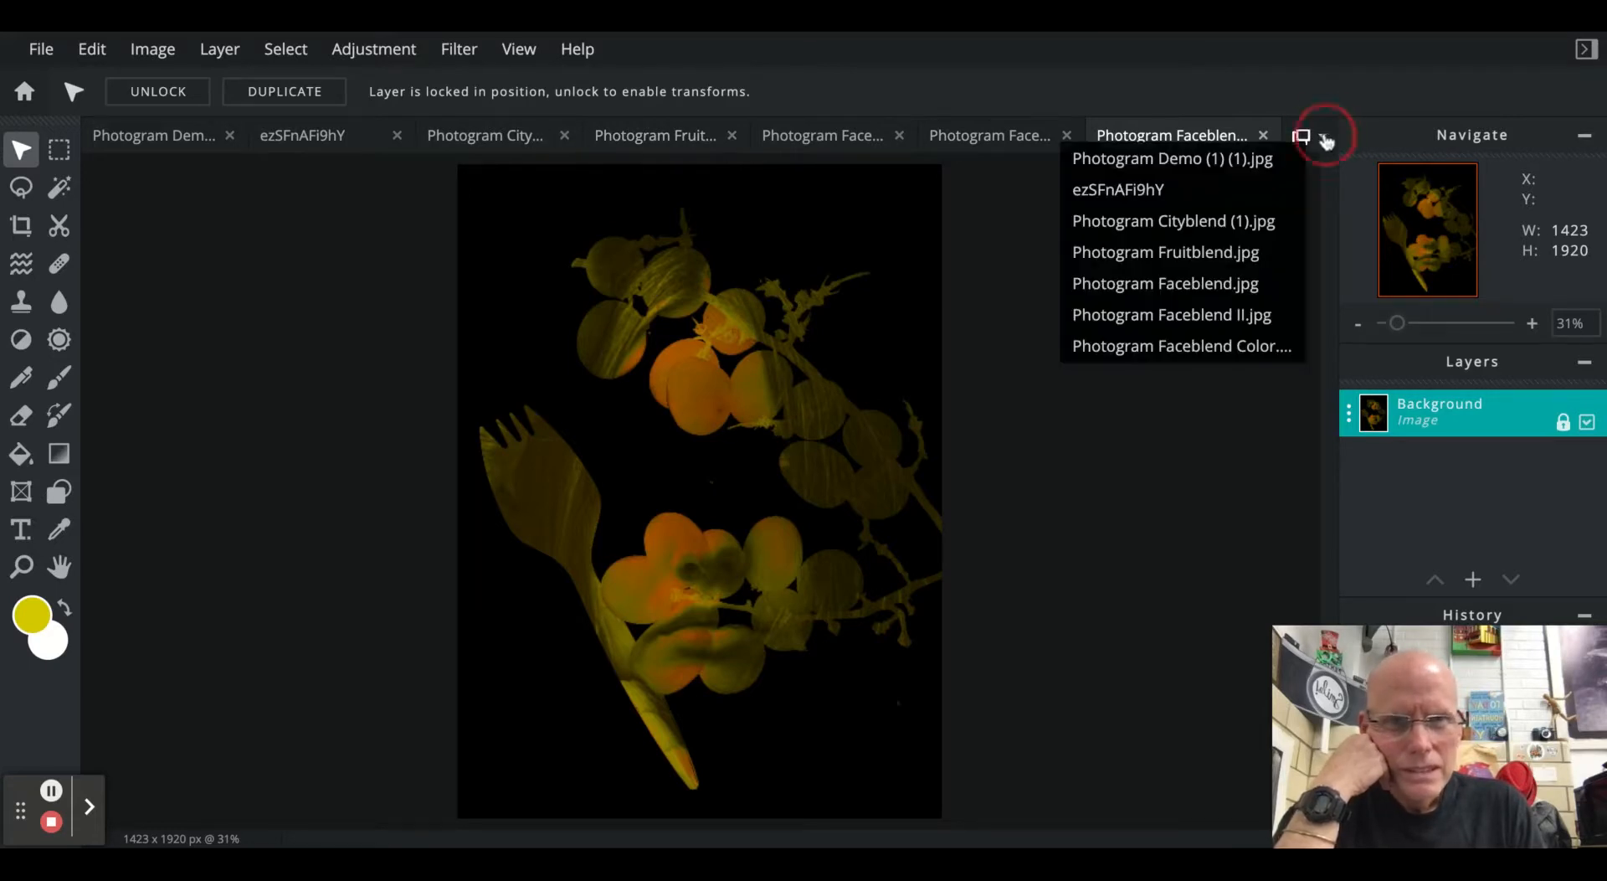
left_click(1257, 176)
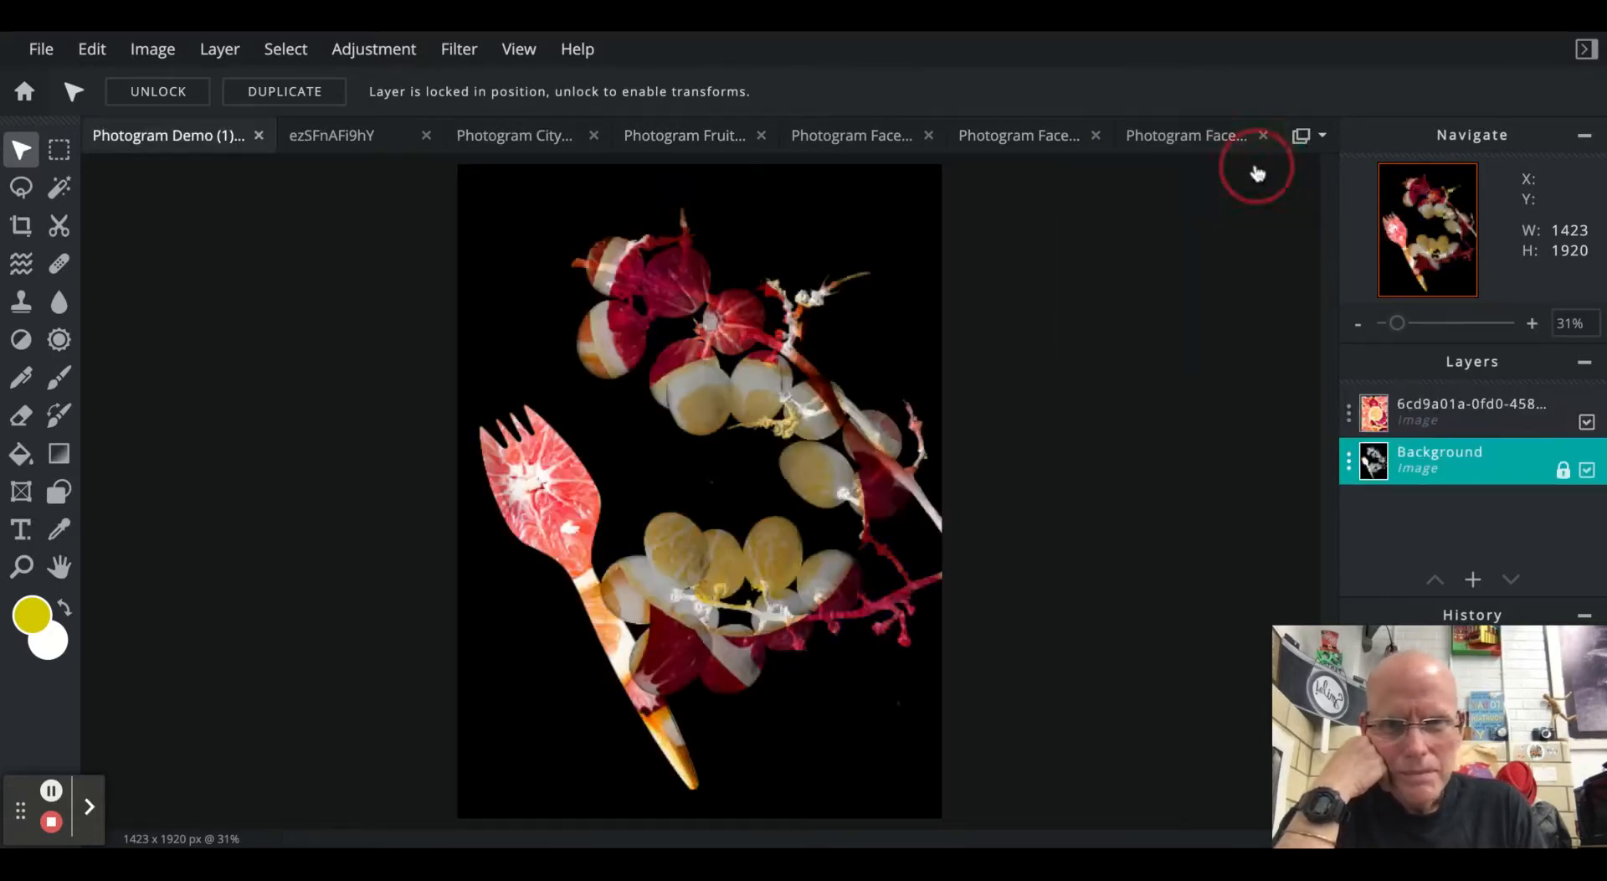
left_click(1312, 143)
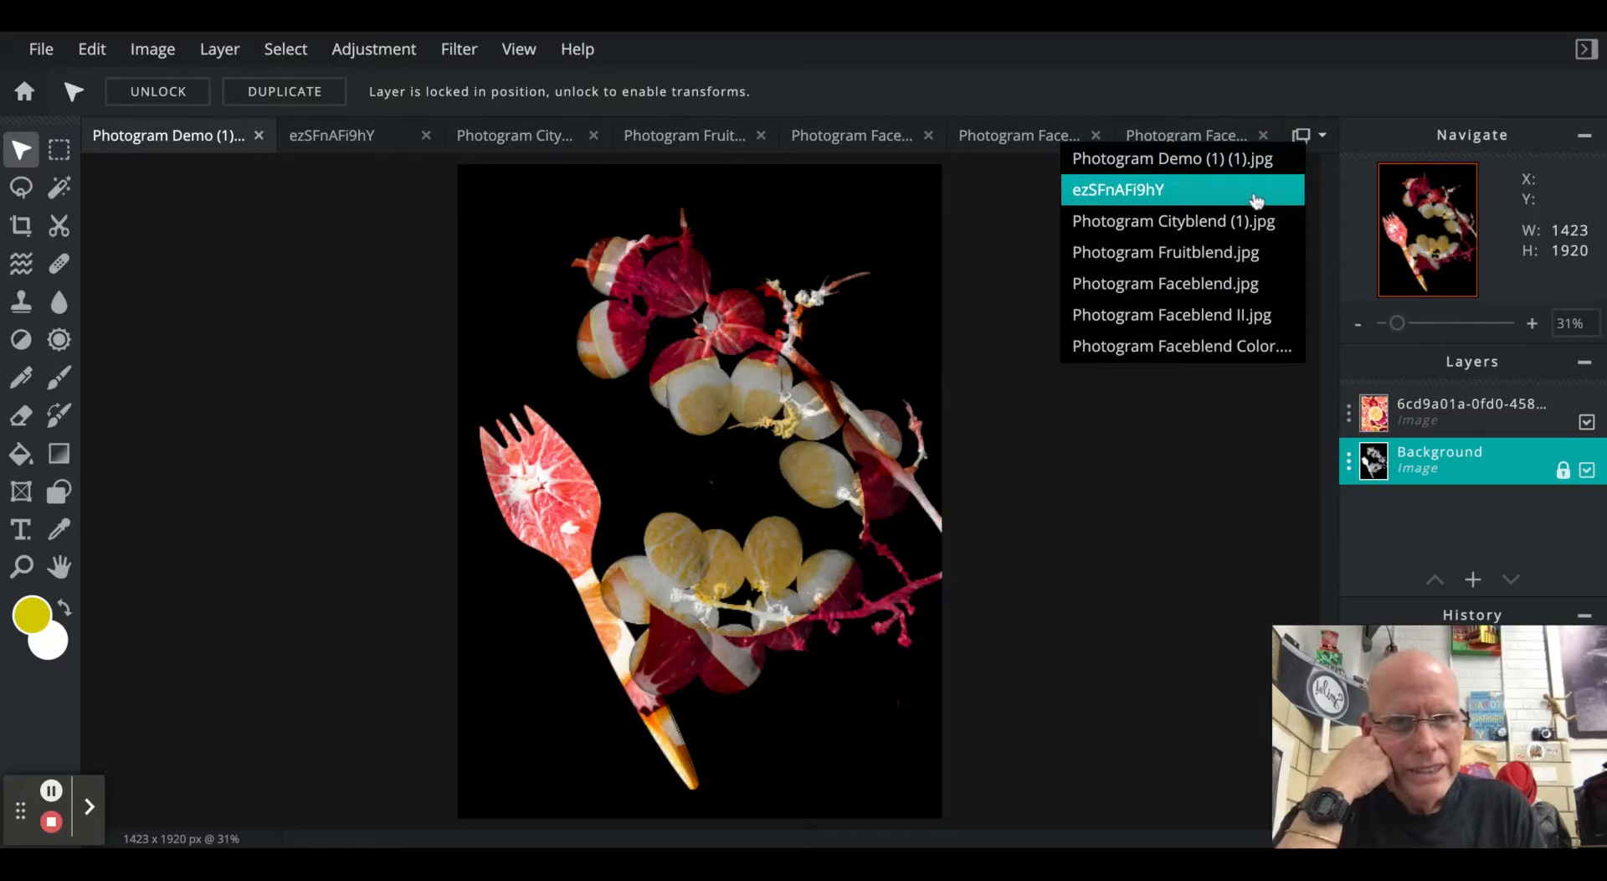
left_click(1019, 134)
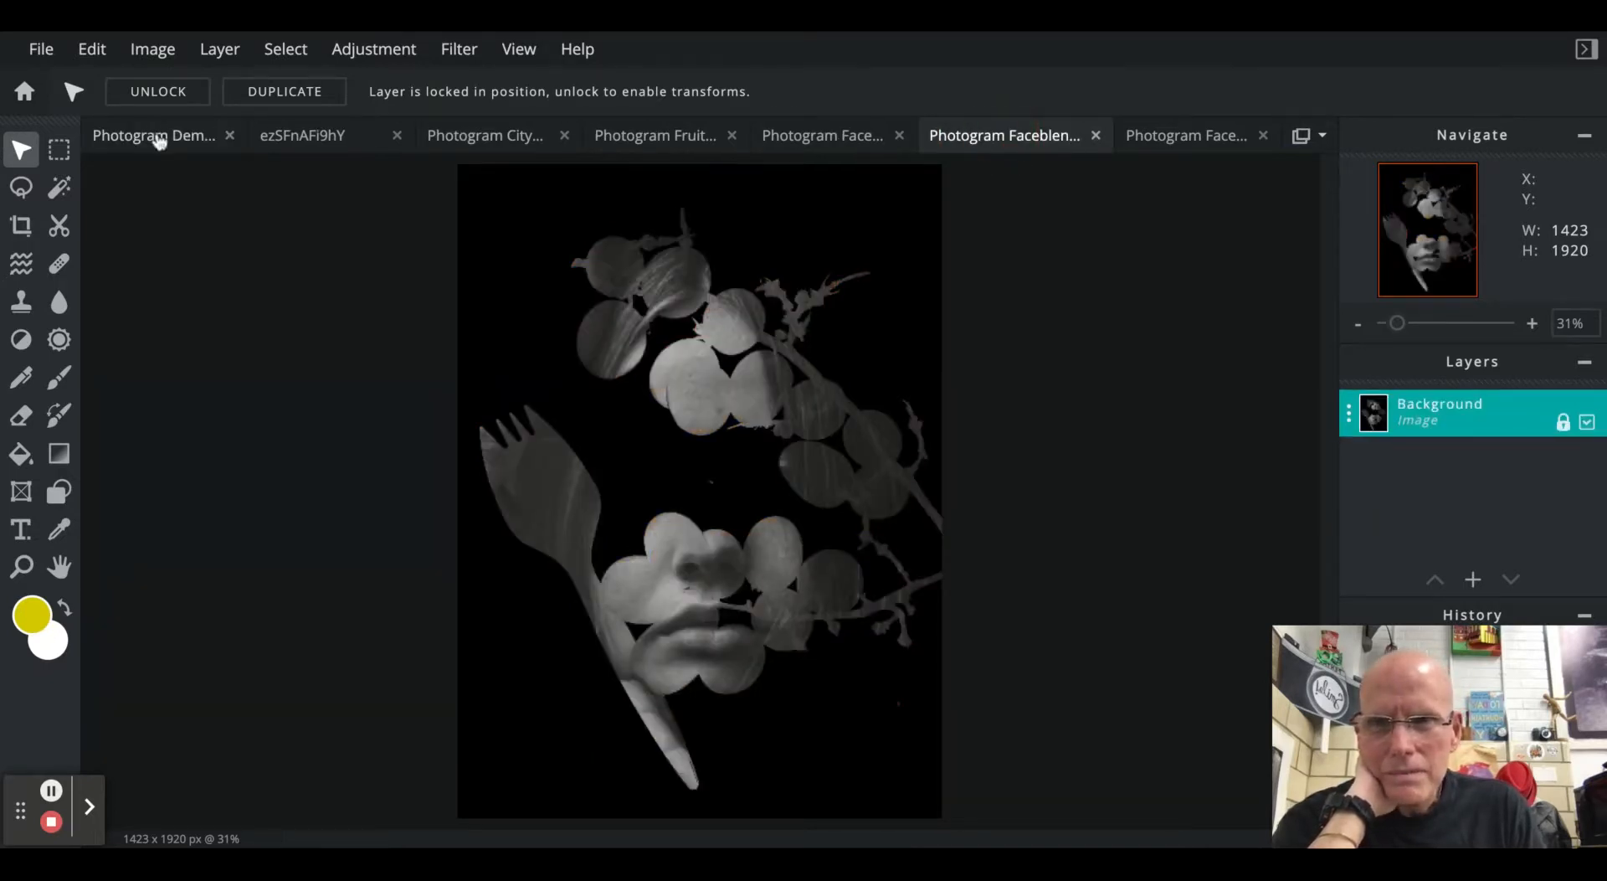
left_click(835, 140)
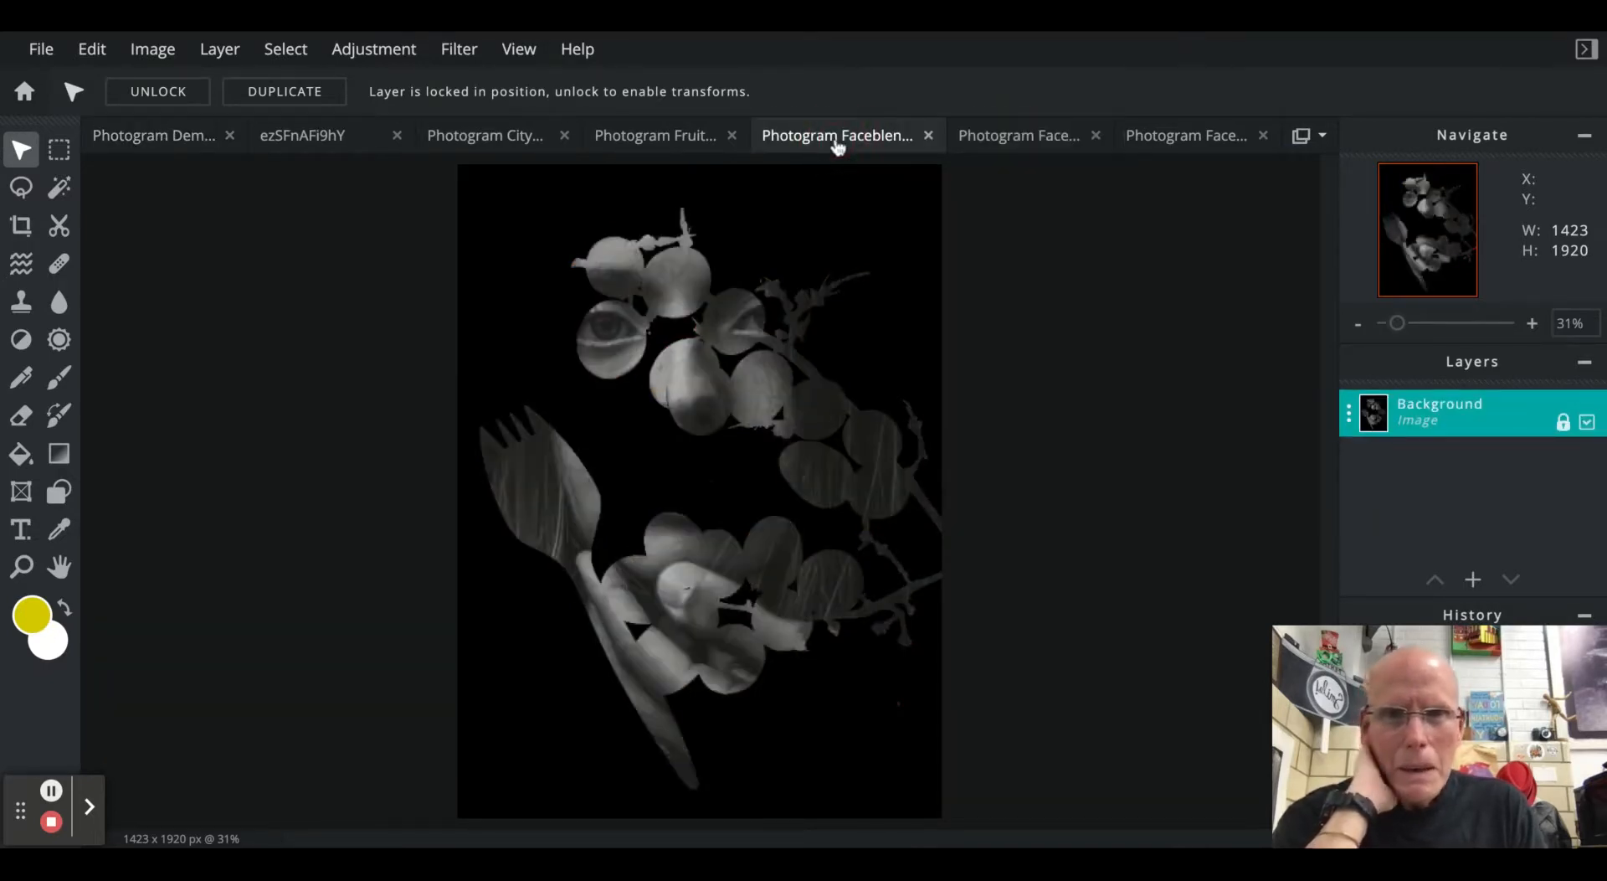
left_click(1018, 139)
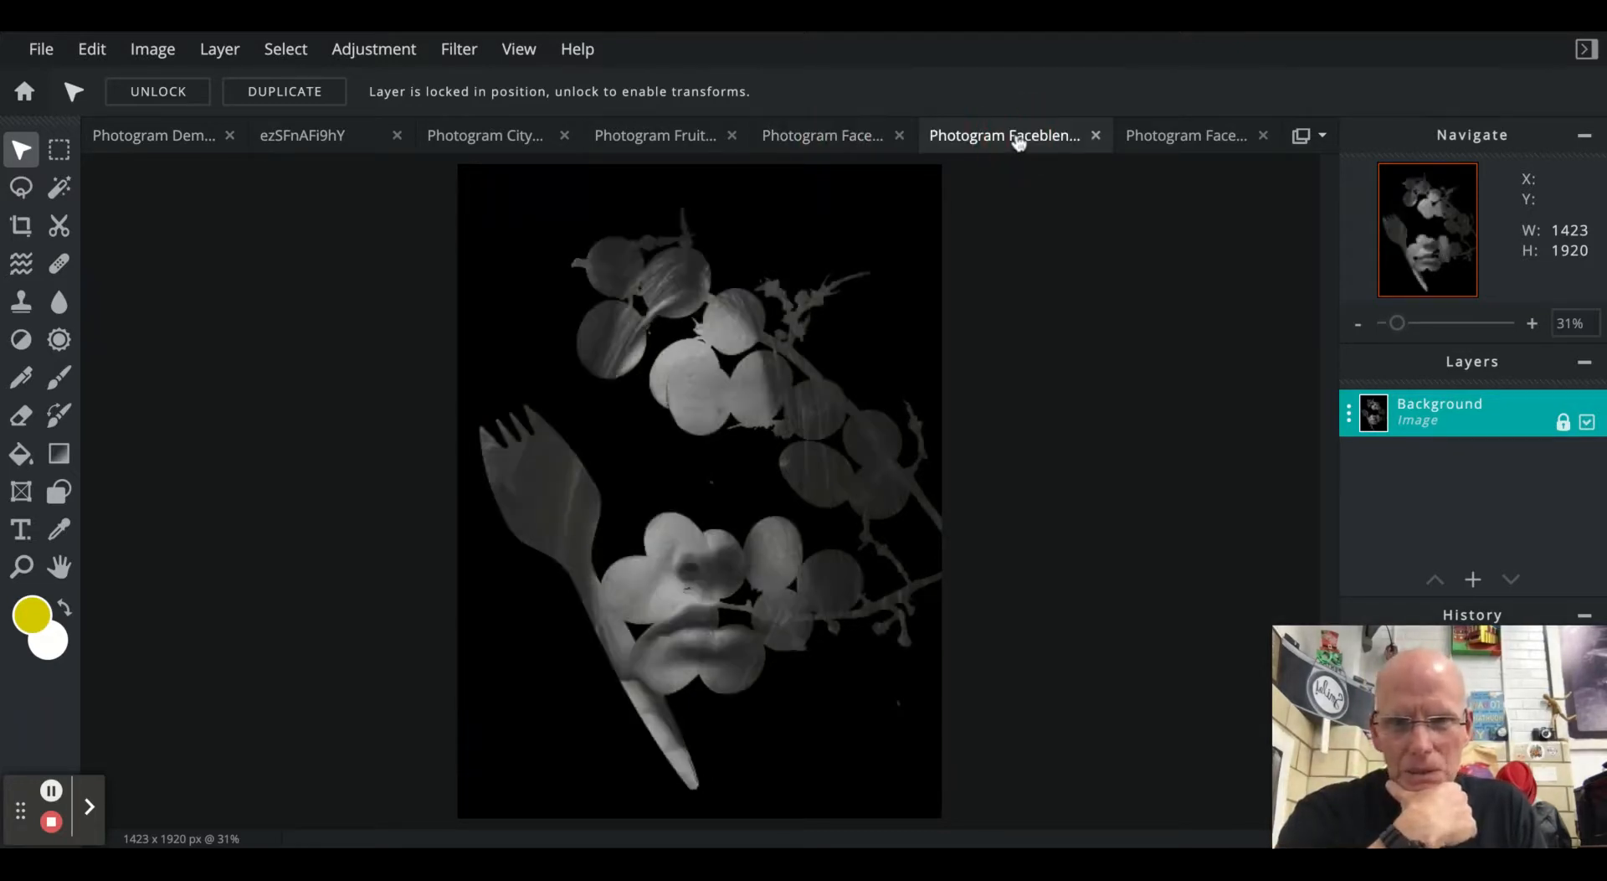
left_click(1162, 141)
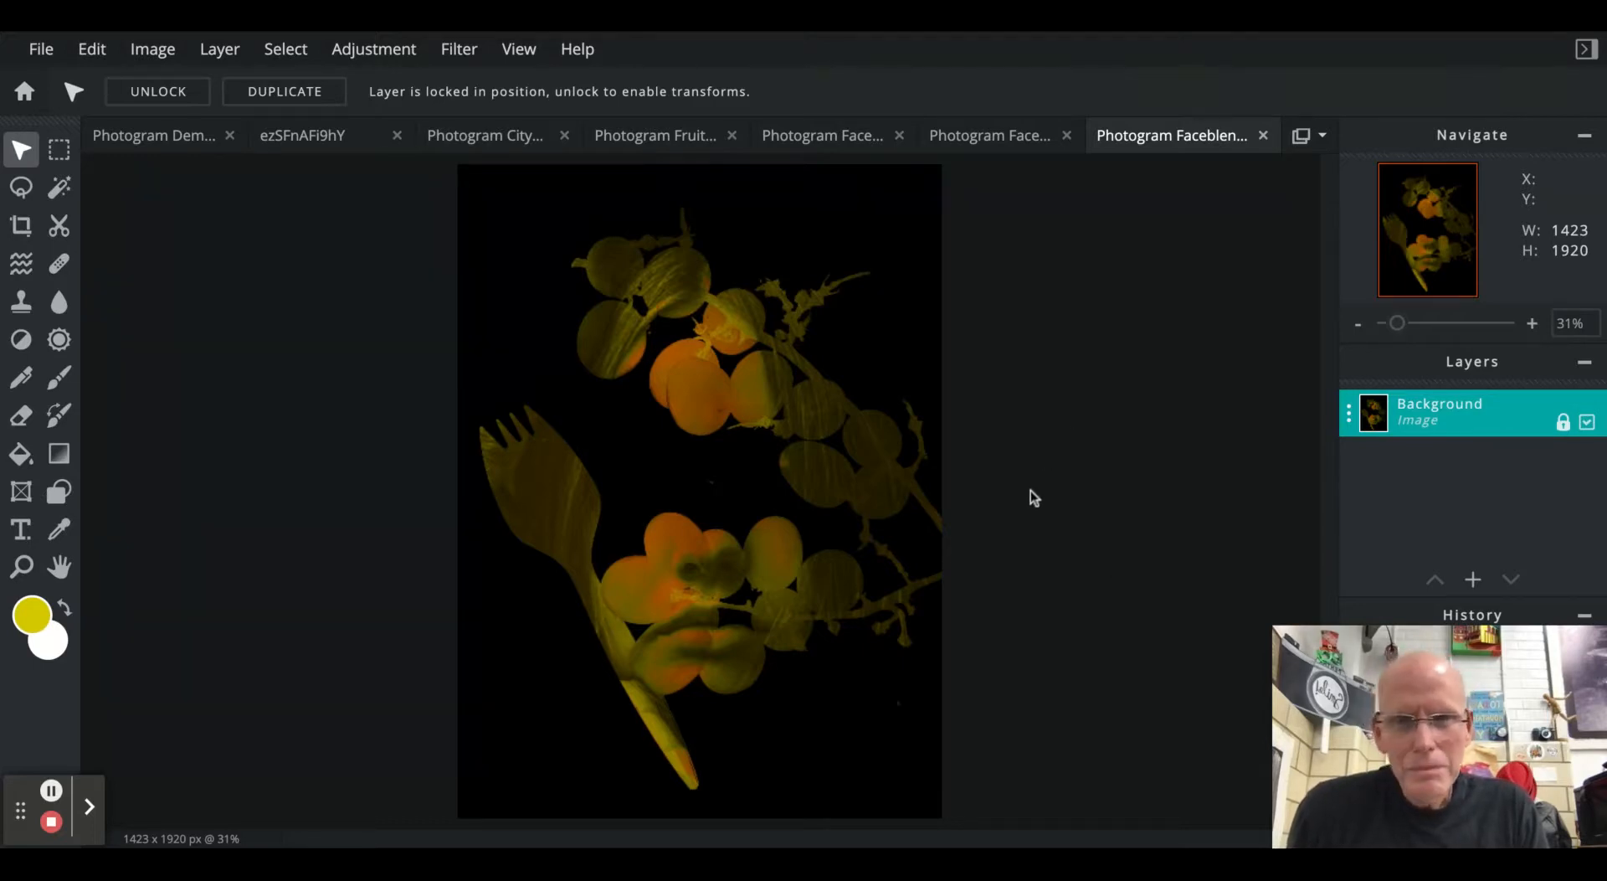
- Inspect the Background layer's blend mode and transparency settings in the Faceblend Color image, and close them
left_click(1349, 414)
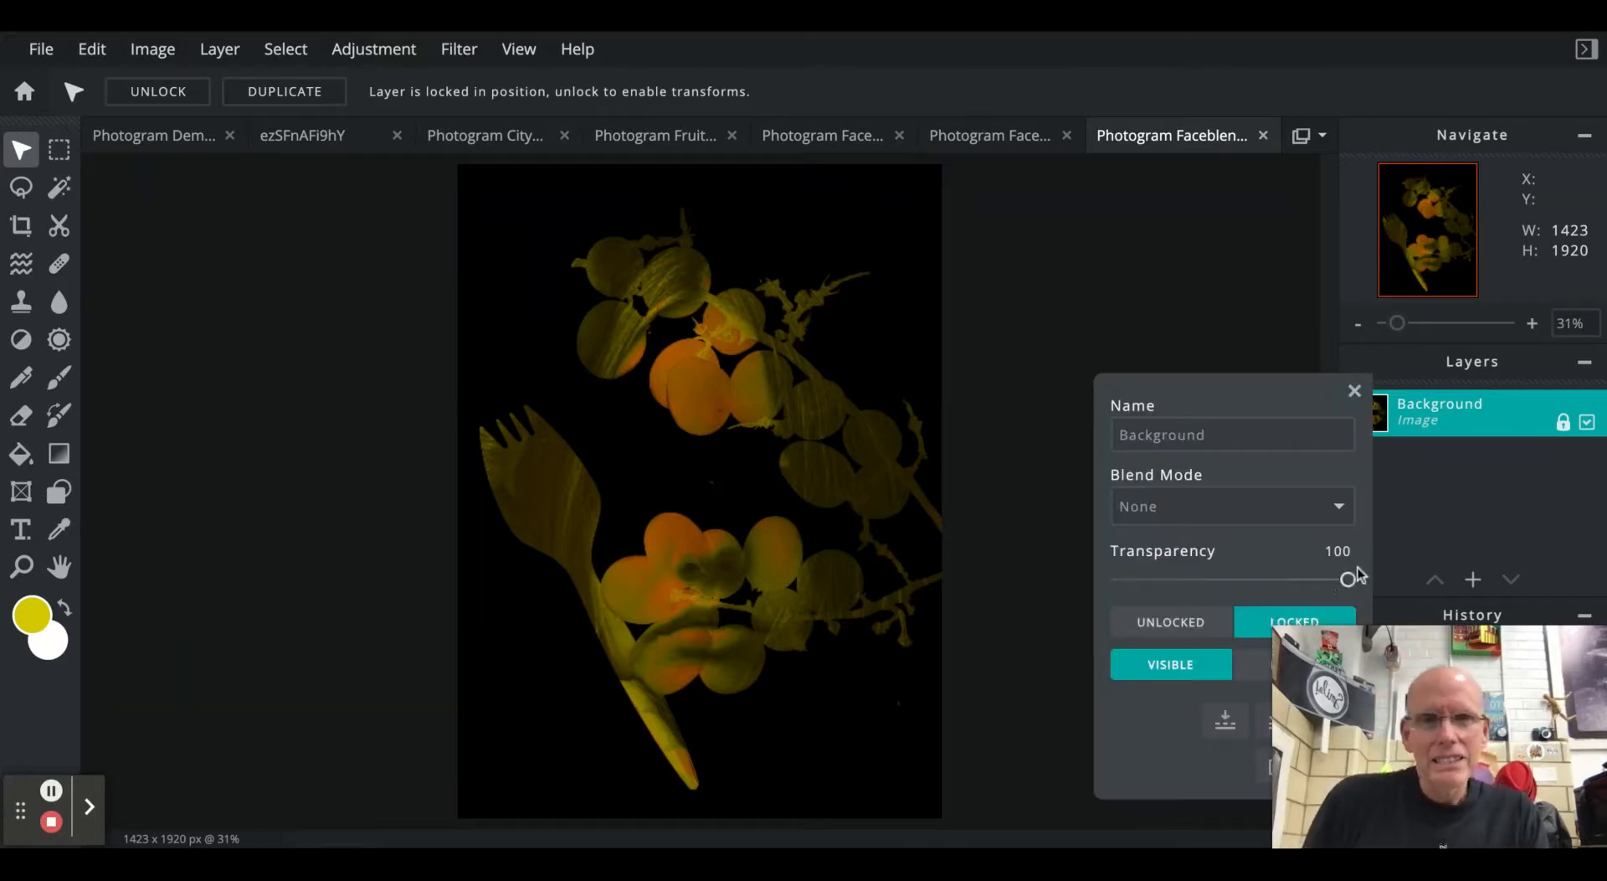
left_click(1354, 394)
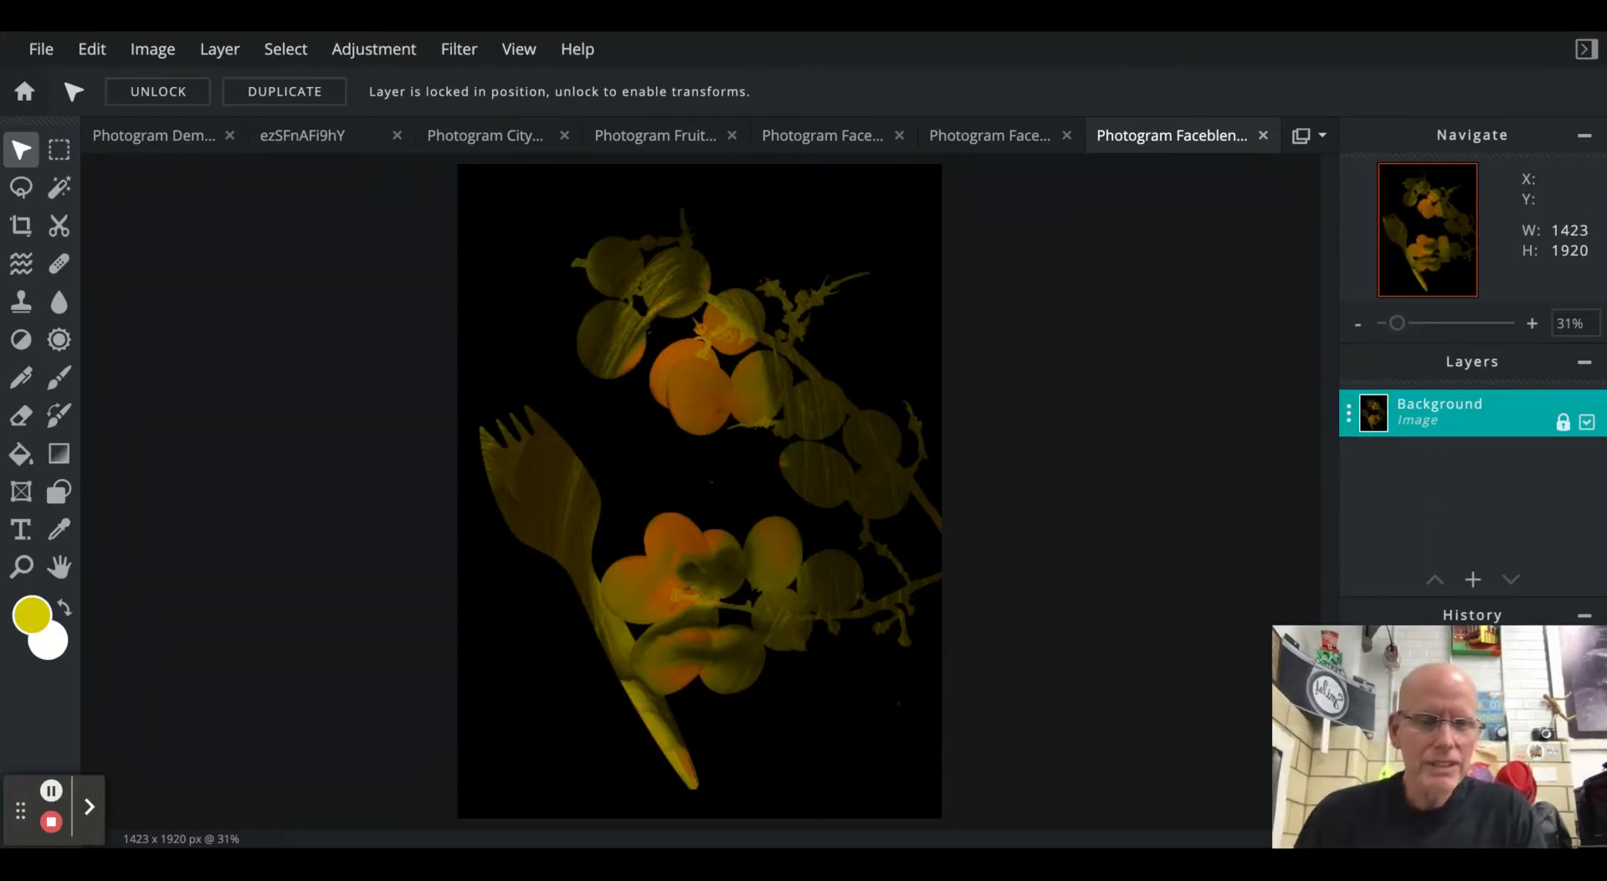
left_click(86, 807)
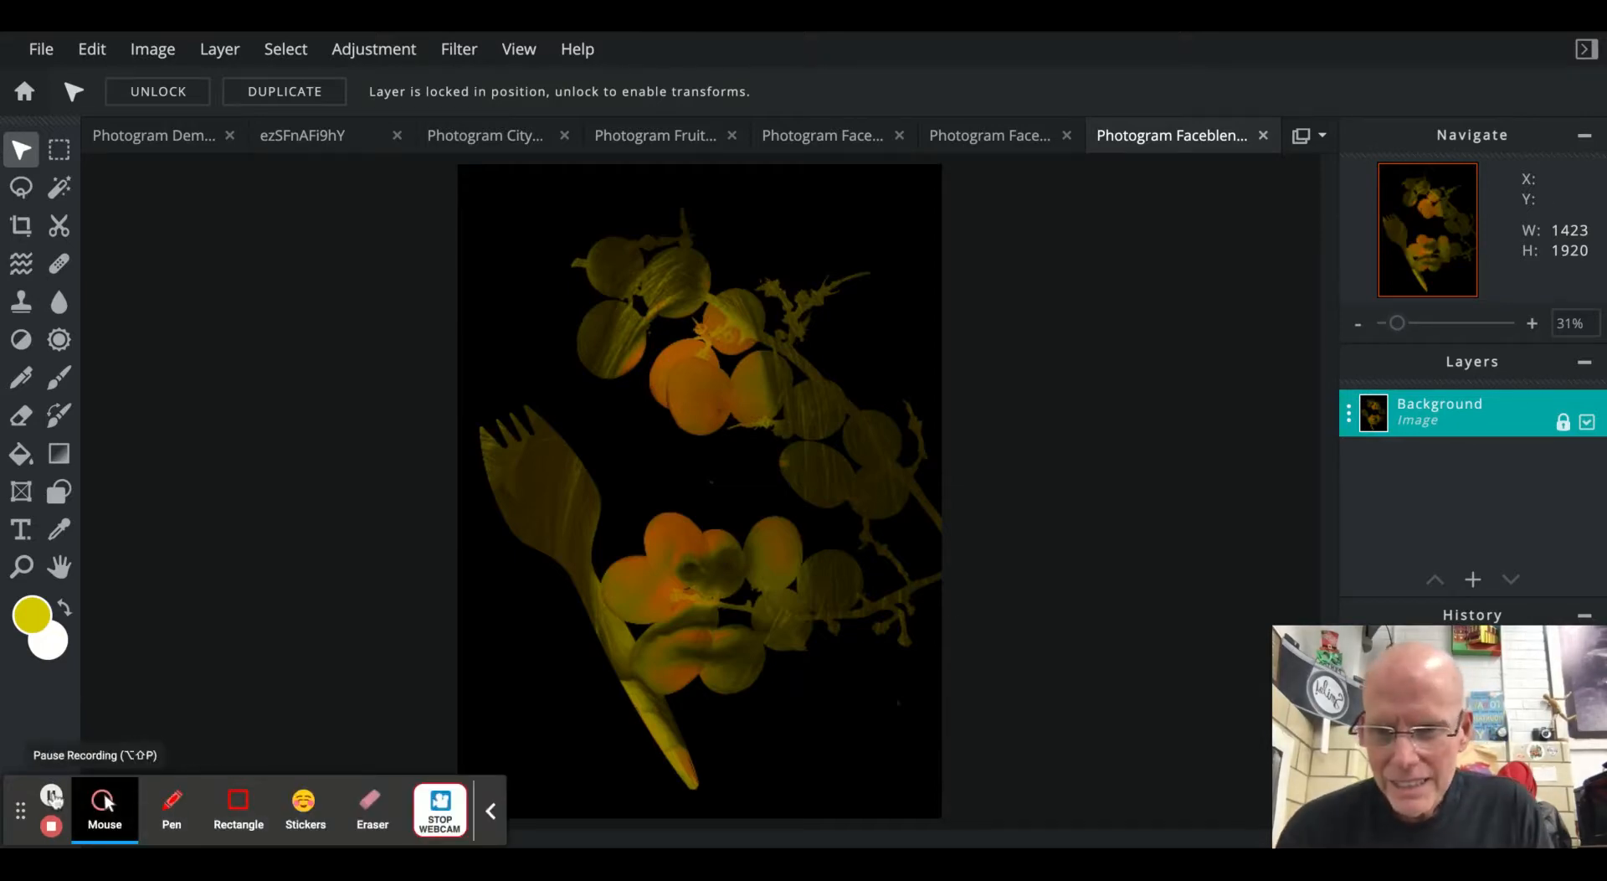